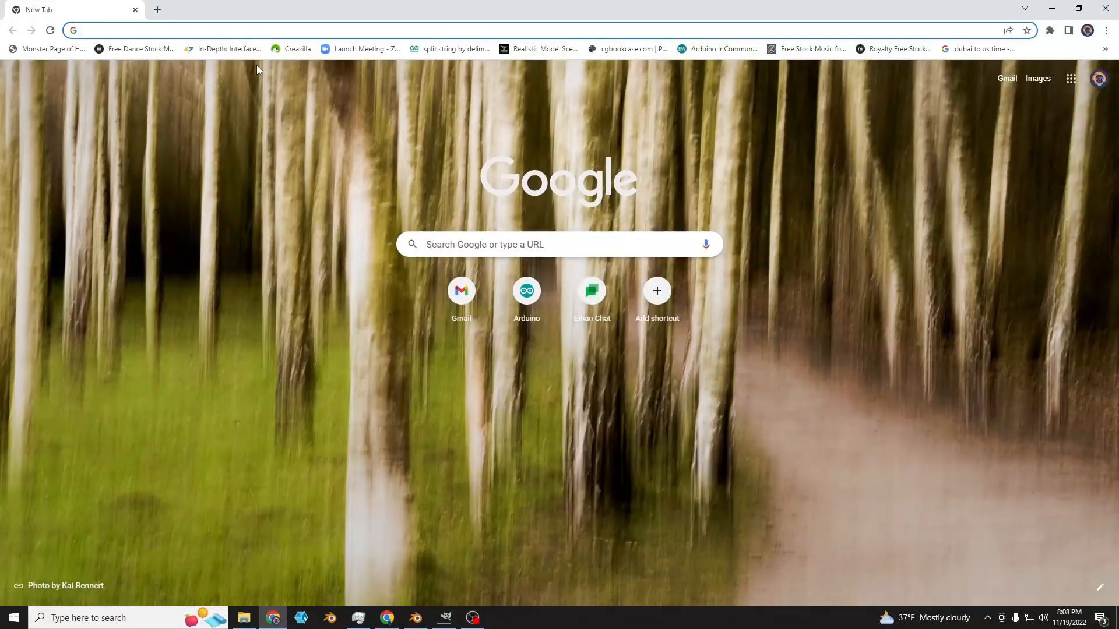
# - Open the AliceVision website and save the Windows download Meshroom-2021.1.0-win64.zip to the Downloads folder
pyautogui.write('alicevision')
pyautogui.press('Return')
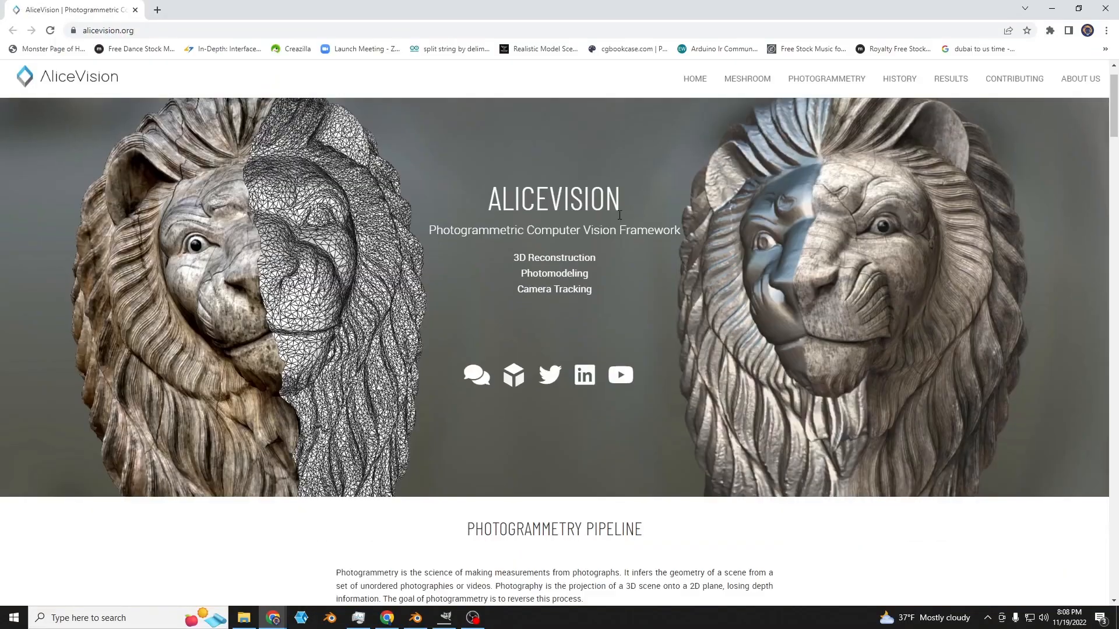
pyautogui.scroll(-20, 620, 215)
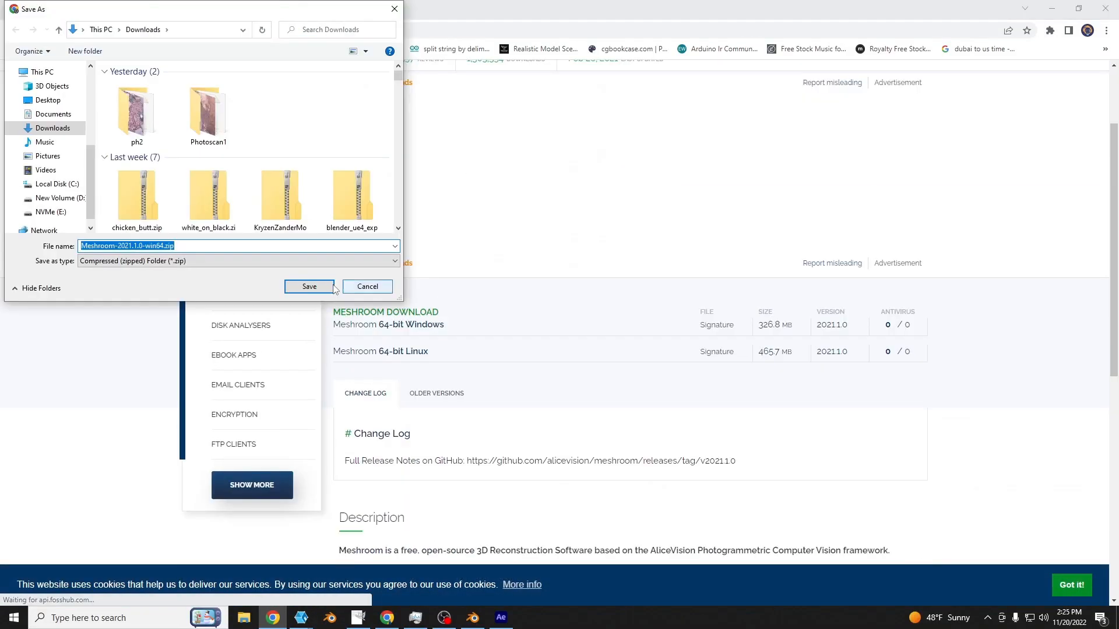
pyautogui.click(334, 289)
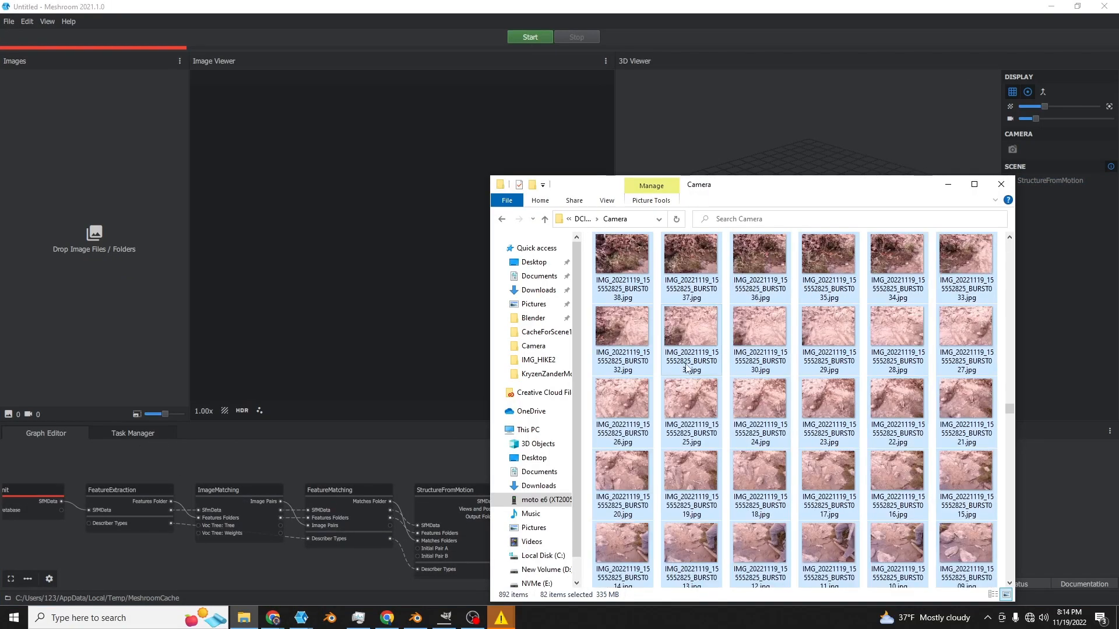
# - Create a folder named Photoscan1 in Downloads and paste the copied burst photos into it
pyautogui.click(538, 290)
pyautogui.hotkey('ctrl', 'shift', 'n')
pyautogui.write('Photoscan1')
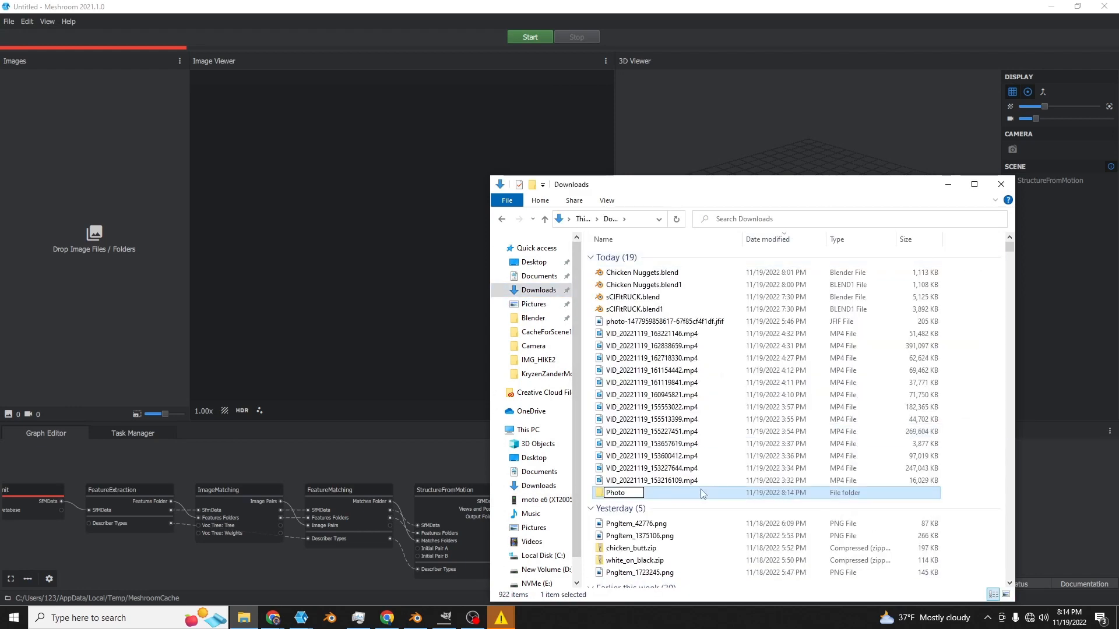
pyautogui.press('Return')
pyautogui.press('Return')
pyautogui.hotkey('ctrl', 'v')
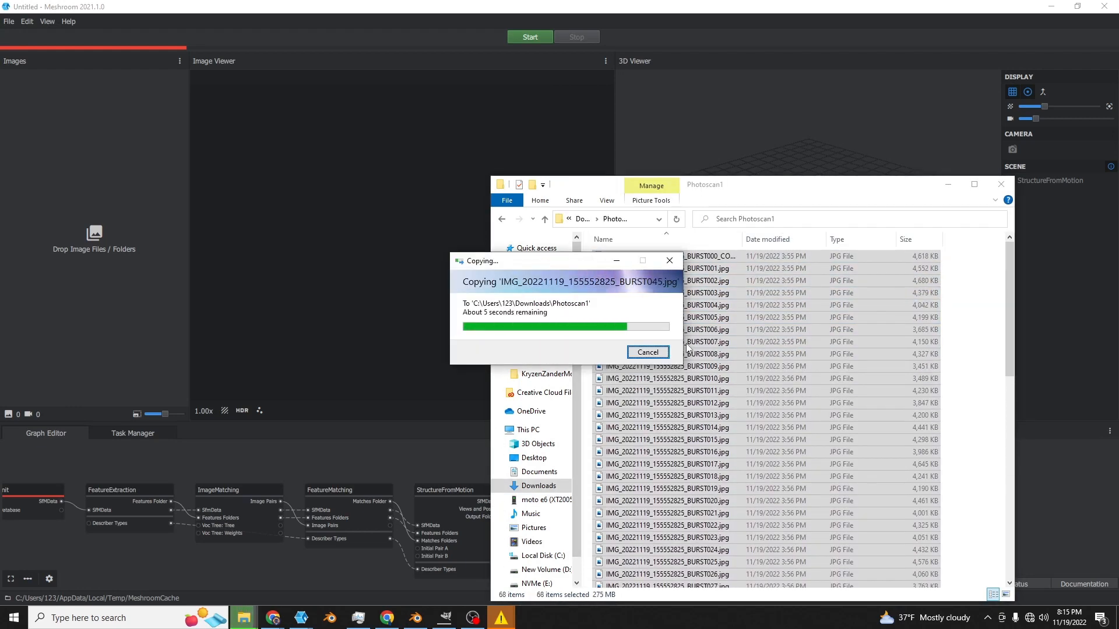
# - Import all the photos from the Photoscan1 folder into Meshroom's image list
pyautogui.moveTo(687, 344); pyautogui.dragTo(93, 233)
pyautogui.click(486, 326)
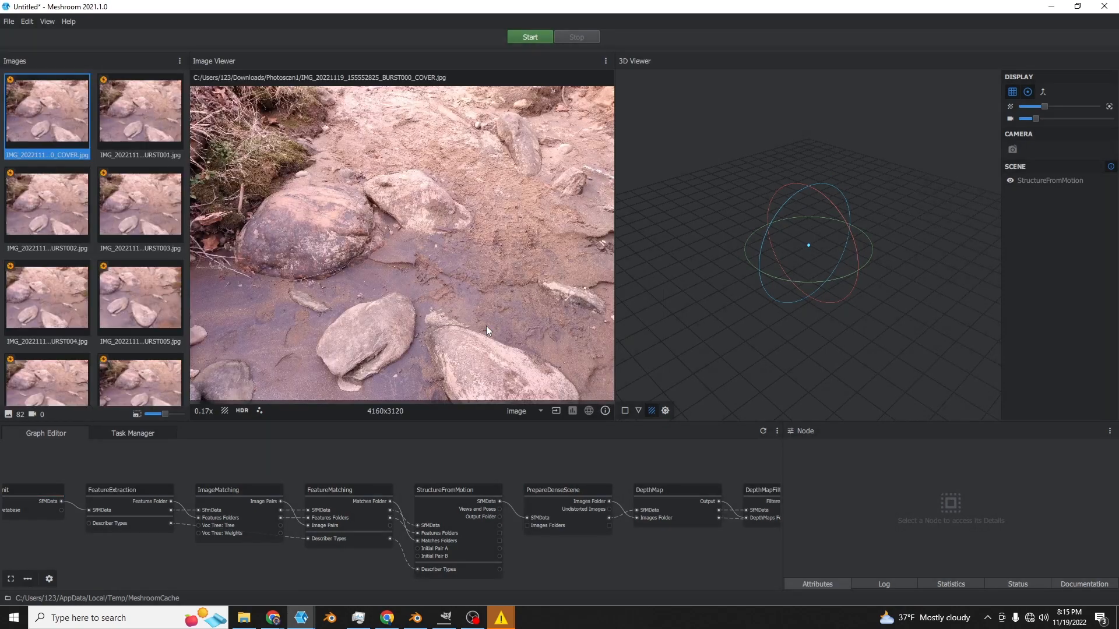
pyautogui.click(107, 128)
# - Review the imported photos and remove BURST010 through BURST013, where a person's leg is in view
pyautogui.moveTo(76, 306); pyautogui.dragTo(112, 236)
pyautogui.moveTo(129, 367); pyautogui.dragTo(130, 320)
pyautogui.click(132, 379)
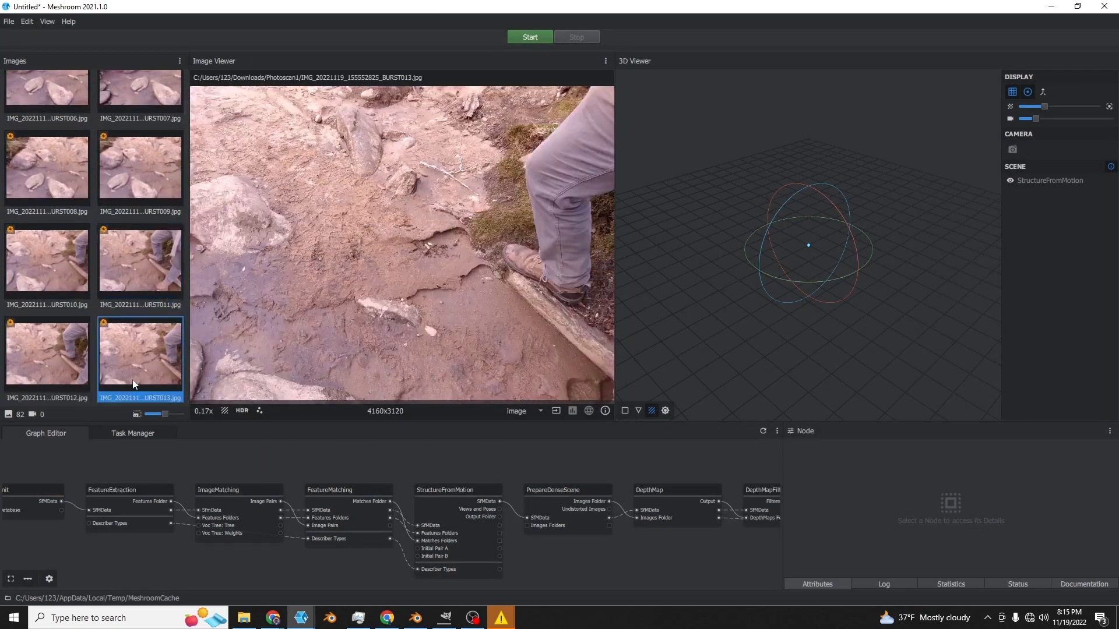
pyautogui.click(99, 318)
pyautogui.click(43, 245)
pyautogui.scroll(-3, 40, 233)
pyautogui.click(36, 215)
pyautogui.click(22, 143)
pyautogui.press('Delete')
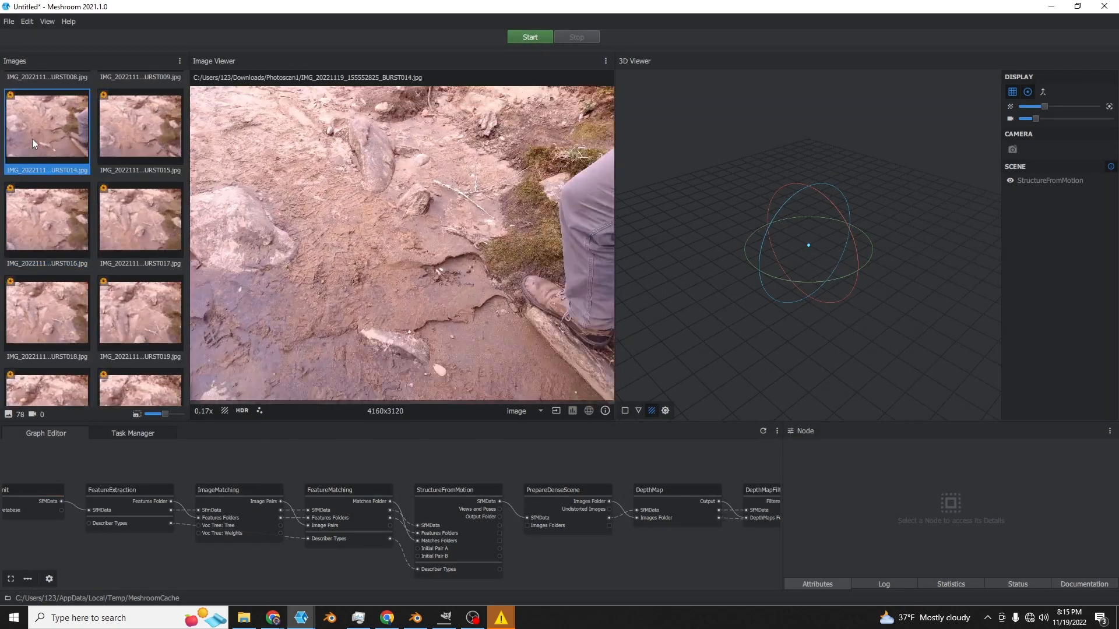
# - Remove the other unsuitable photos and check the rest of the image list through BURST077
pyautogui.scroll(-2, 33, 139)
pyautogui.click(75, 285)
pyautogui.click(110, 291)
pyautogui.scroll(-3, 125, 327)
pyautogui.click(121, 326)
pyautogui.scroll(-2, 116, 317)
pyautogui.moveTo(112, 318); pyautogui.dragTo(117, 245)
pyautogui.moveTo(81, 335); pyautogui.dragTo(102, 245)
pyautogui.moveTo(125, 274); pyautogui.dragTo(97, 129)
pyautogui.scroll(-2, 424, 513)
# - View the FeatureMatching node's attributes and save the project as ph1 in the Photoscan1 folder
pyautogui.moveTo(423, 514); pyautogui.dragTo(562, 491, button='middle')
pyautogui.scroll(4, 286, 511)
pyautogui.click(467, 502)
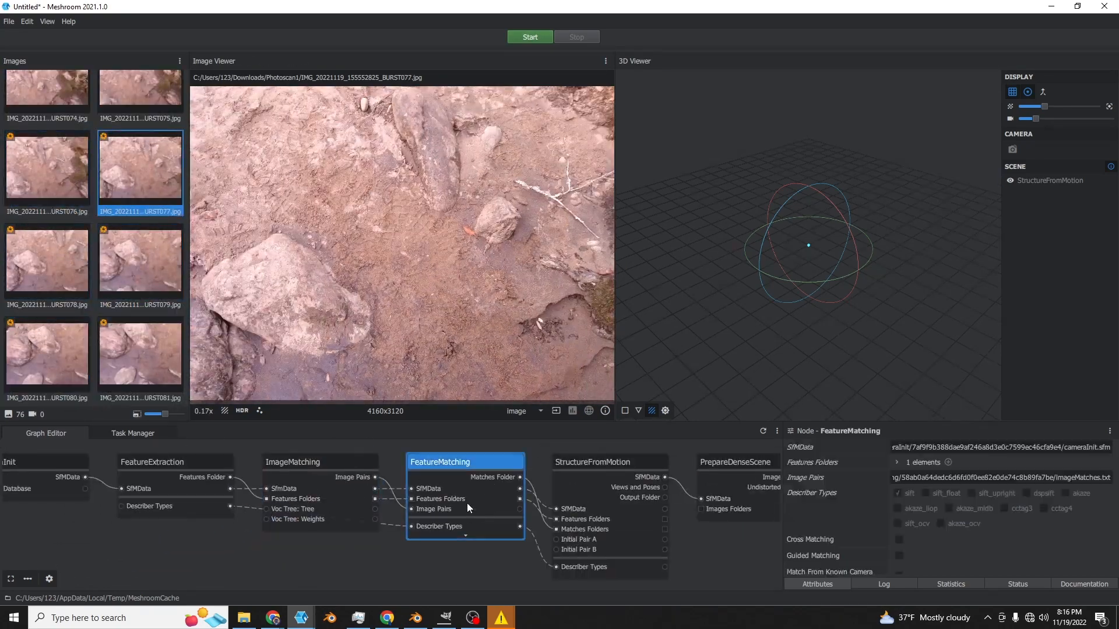
pyautogui.click(730, 449)
pyautogui.hotkey('ctrl', 's')
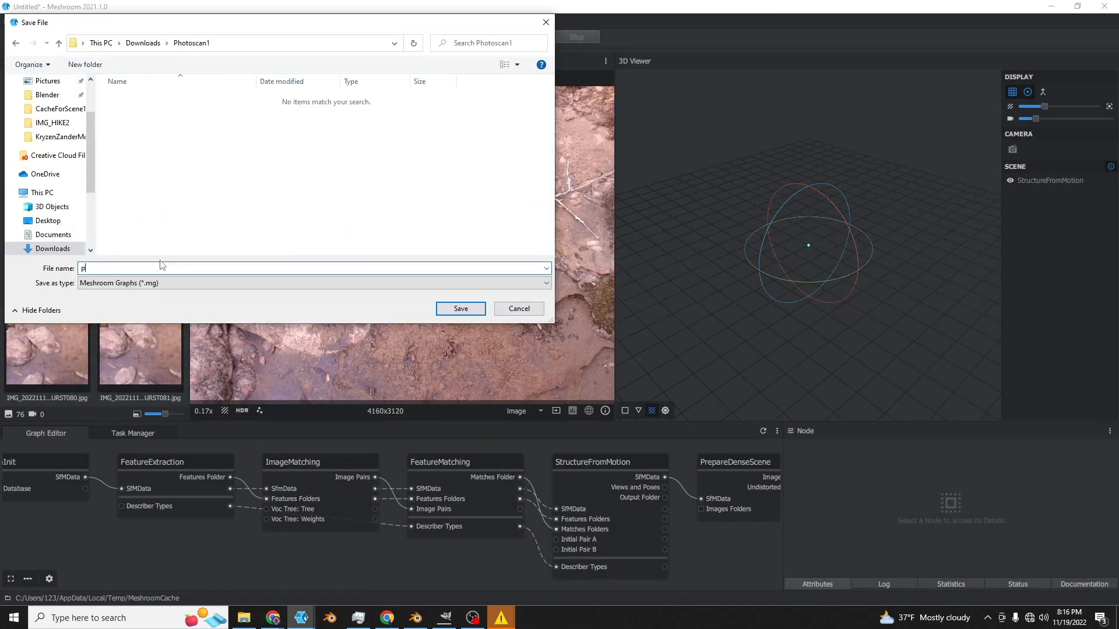
pyautogui.press('Return')
# - Examine the processing pipeline's nodes in order, from FeatureExtraction through PrepareDenseScene and DepthMap to the end of the graph
pyautogui.scroll(-3, 438, 530)
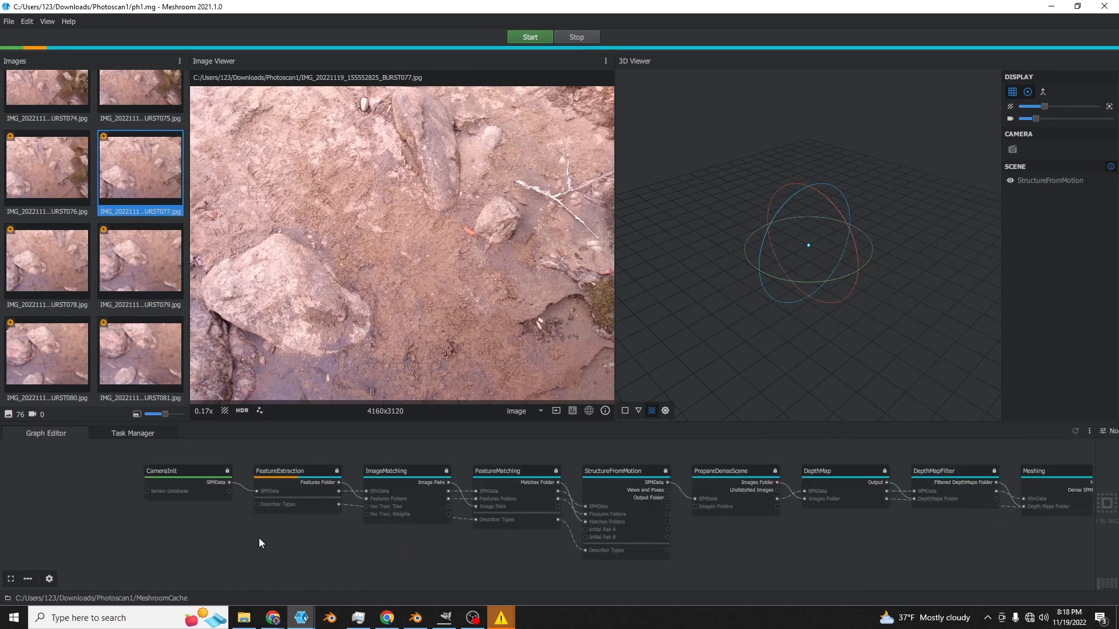
pyautogui.scroll(4, 259, 537)
pyautogui.click(268, 489)
pyautogui.moveTo(396, 488); pyautogui.dragTo(428, 536, button='middle')
pyautogui.click(429, 536)
pyautogui.moveTo(674, 530); pyautogui.dragTo(313, 518, button='middle')
pyautogui.moveTo(652, 500); pyautogui.dragTo(497, 496, button='middle')
pyautogui.moveTo(691, 481); pyautogui.dragTo(518, 501, button='middle')
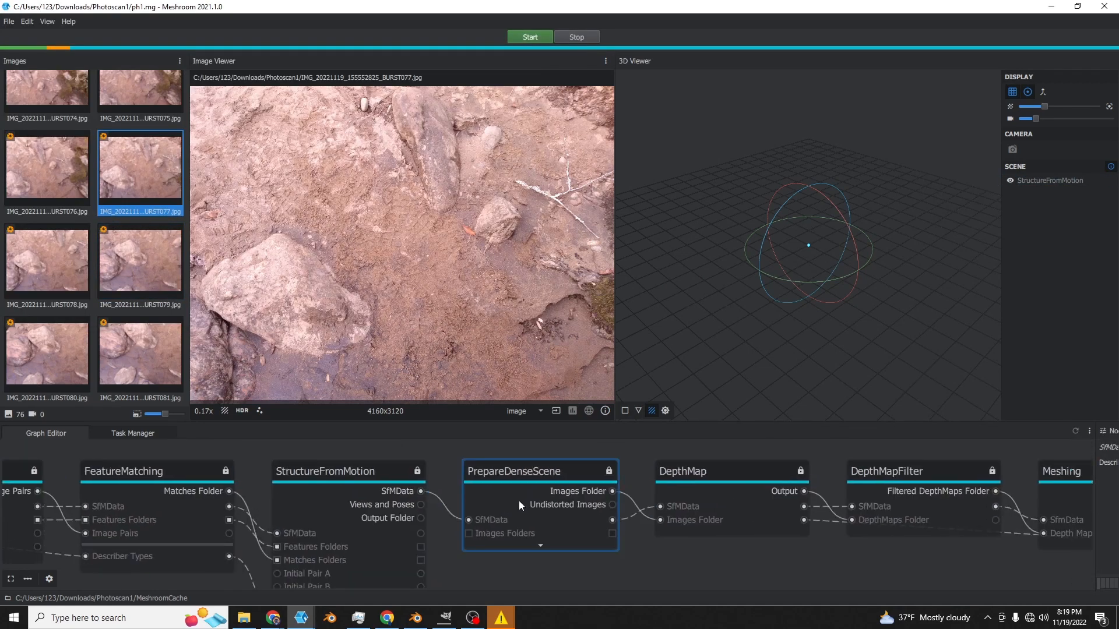
pyautogui.moveTo(725, 496); pyautogui.dragTo(478, 501, button='middle')
pyautogui.moveTo(842, 513); pyautogui.dragTo(506, 508, button='middle')
pyautogui.moveTo(877, 509); pyautogui.dragTo(489, 499, button='middle')
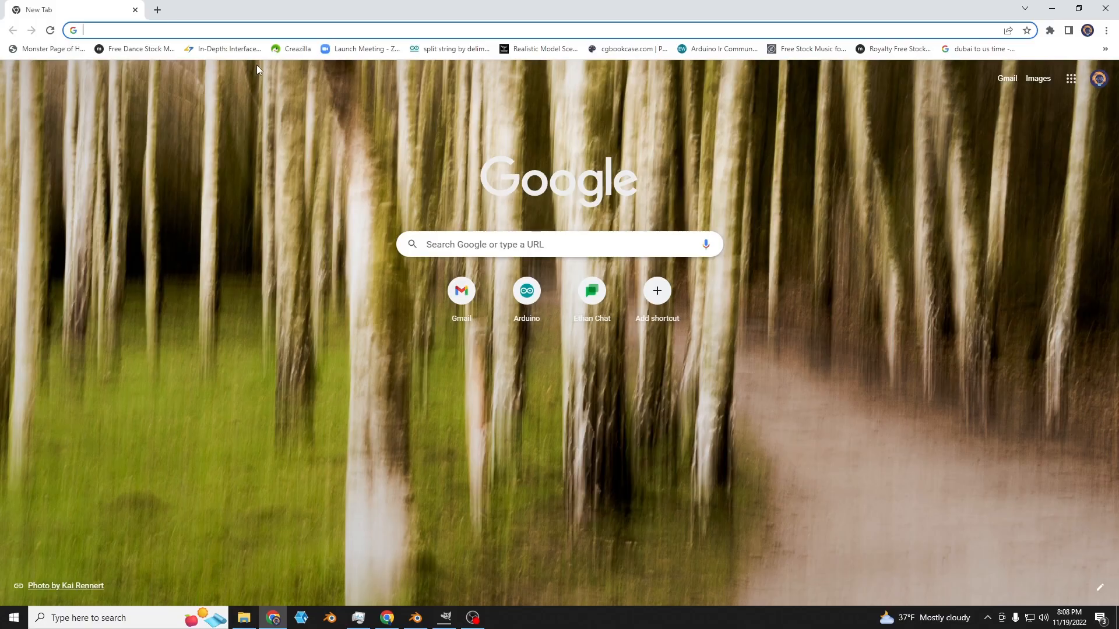
# - Open the website alicevision.org in the browser
pyautogui.write('ali')
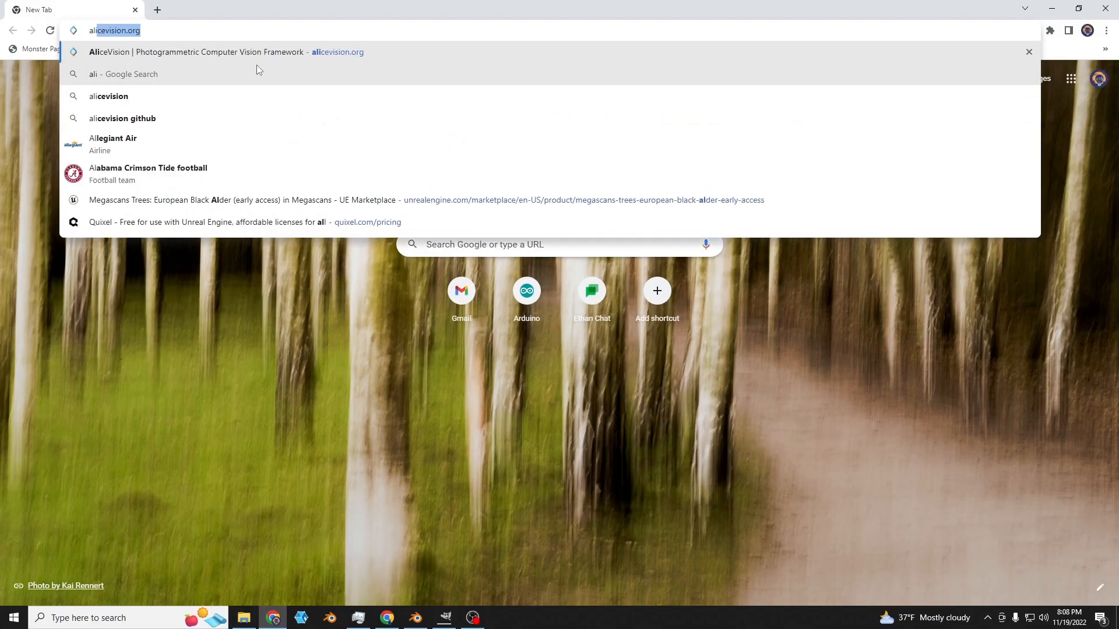
pyautogui.write('ce.o')
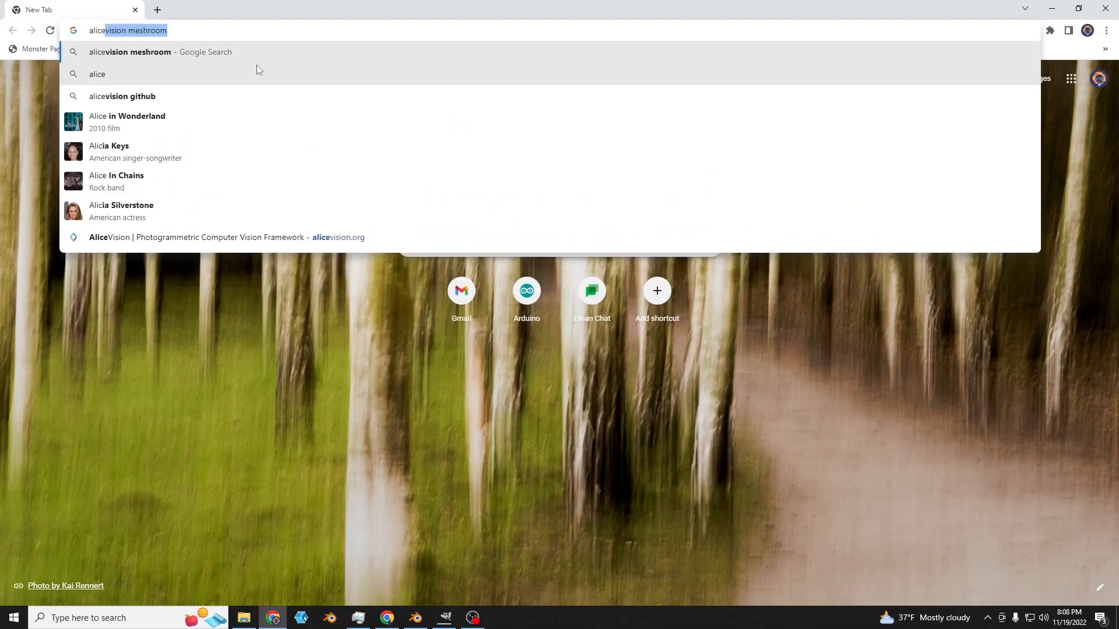
pyautogui.press('BackSpace')
pyautogui.press('BackSpace')
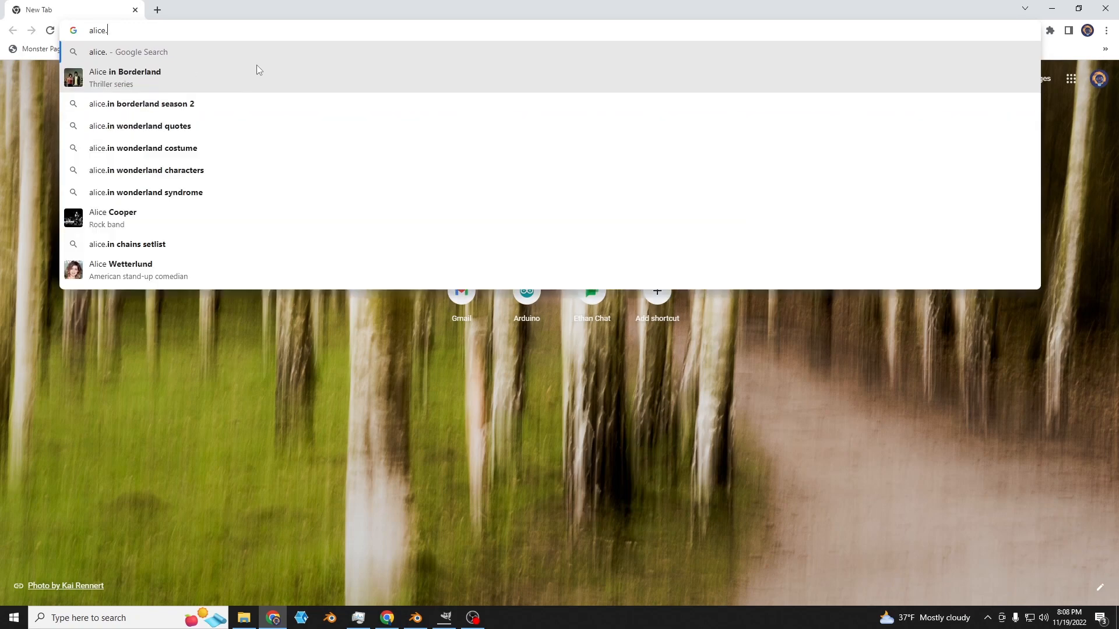
pyautogui.write('vision')
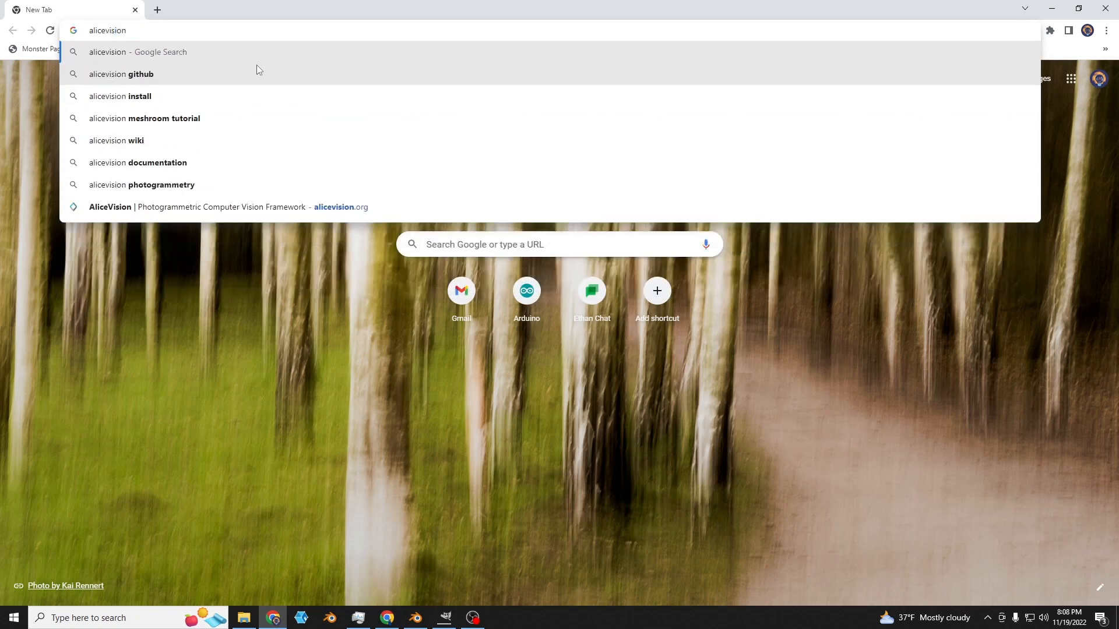
pyautogui.write('.org')
pyautogui.press('Return')
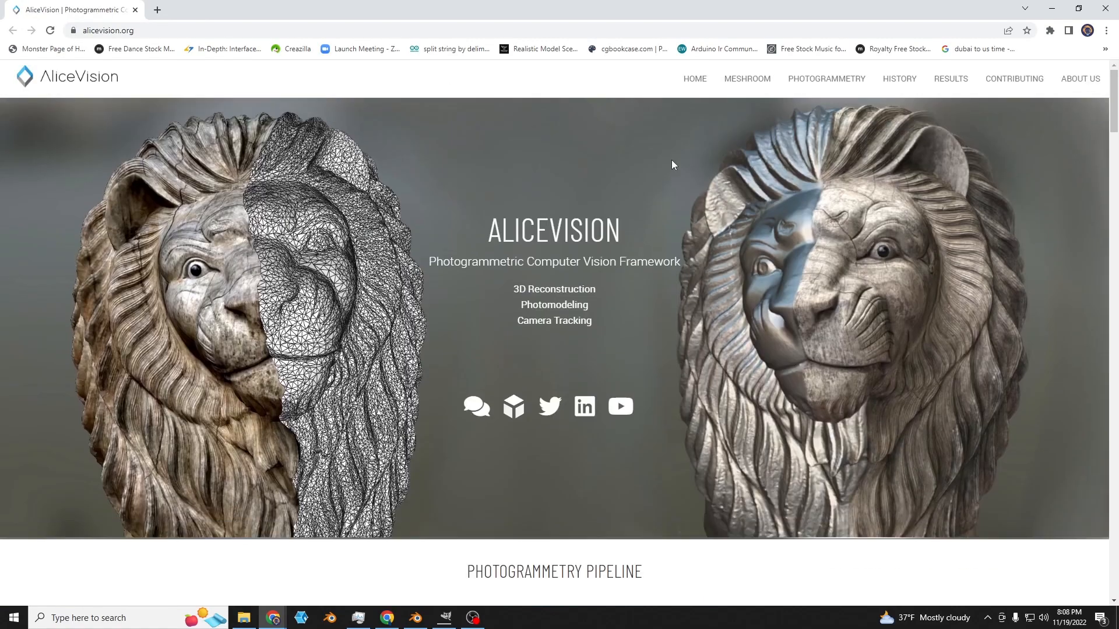
# - Download the Windows version of Meshroom 2021.1.0 64-bit from the site's Meshroom section and save the zip to Downloads
pyautogui.scroll(-20, 872, 176)
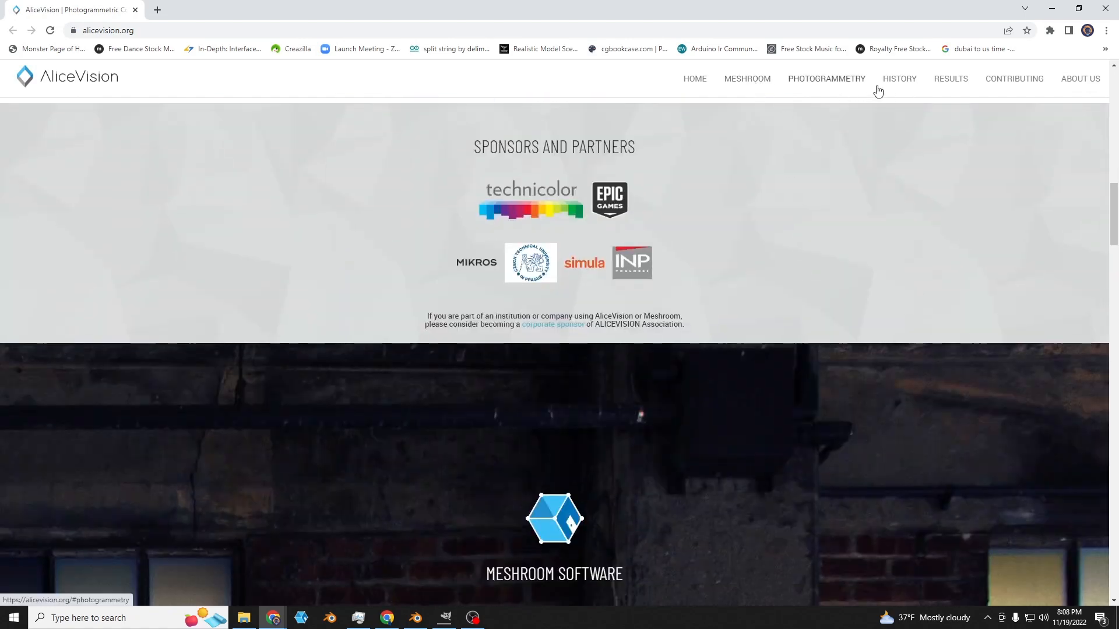
pyautogui.click(747, 79)
pyautogui.scroll(-3, 578, 256)
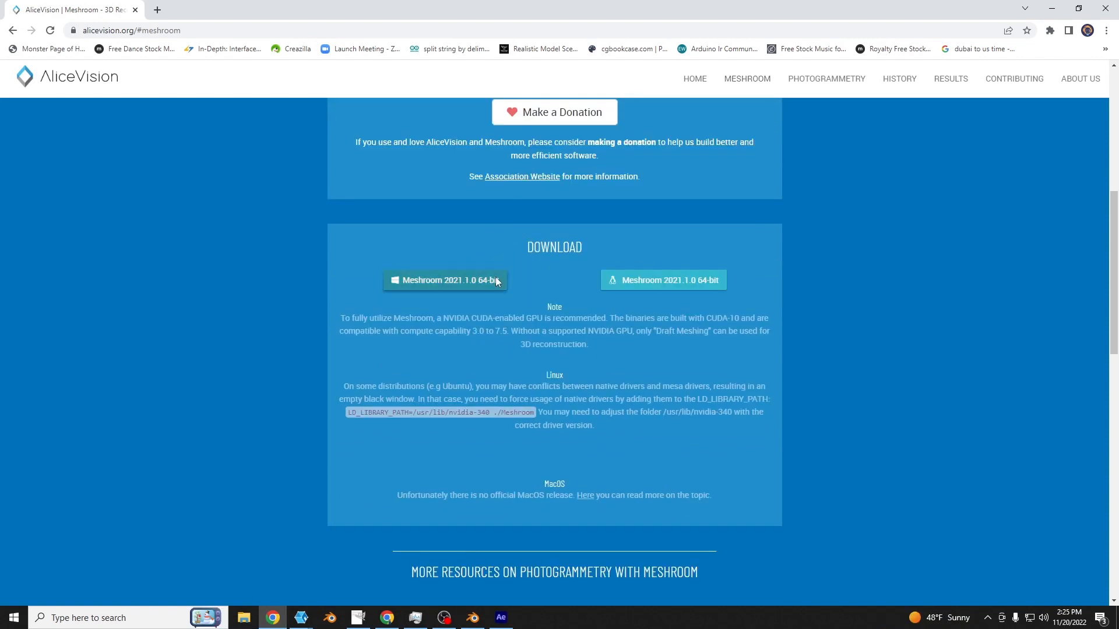
pyautogui.click(496, 282)
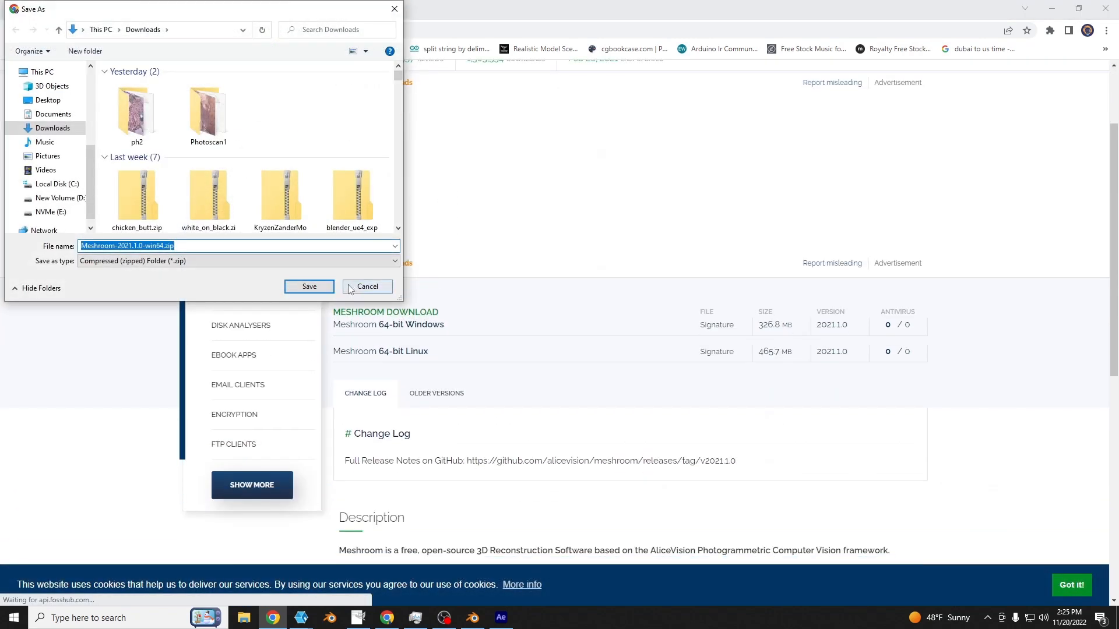
pyautogui.click(321, 286)
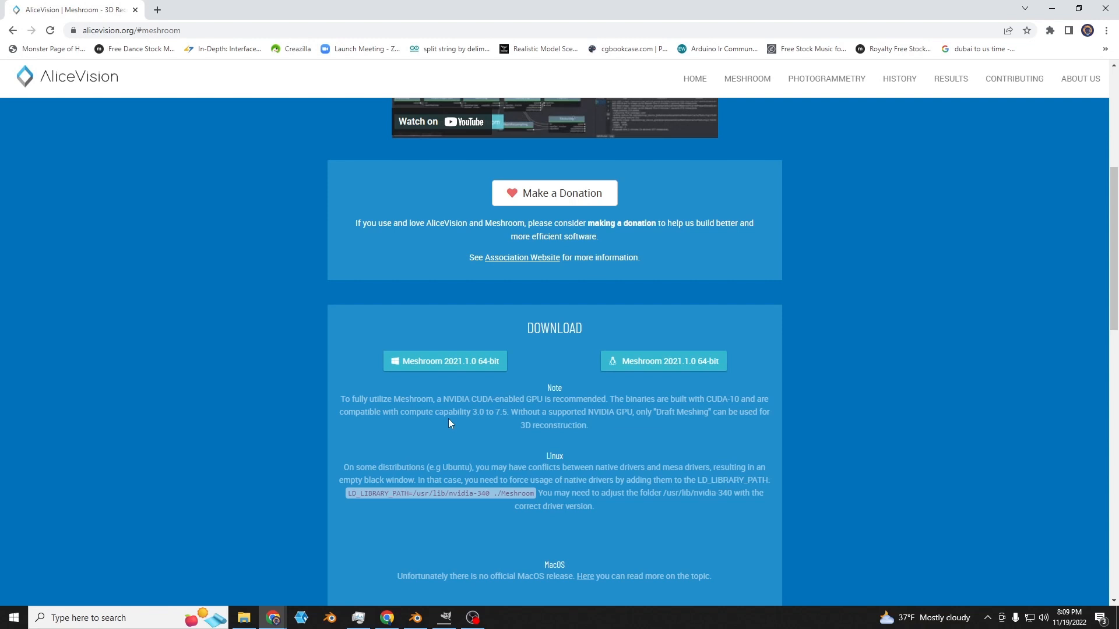
# - Launch Meshroom from the Windows search and maximize its window
pyautogui.click(119, 619)
pyautogui.write('m')
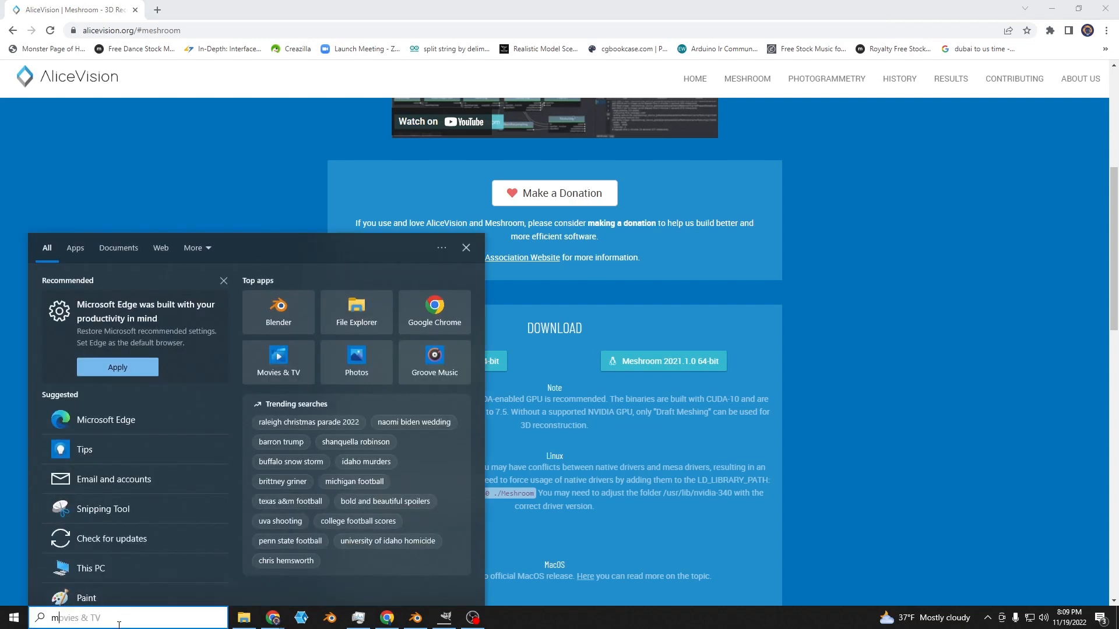
pyautogui.write('esh')
pyautogui.press('Return')
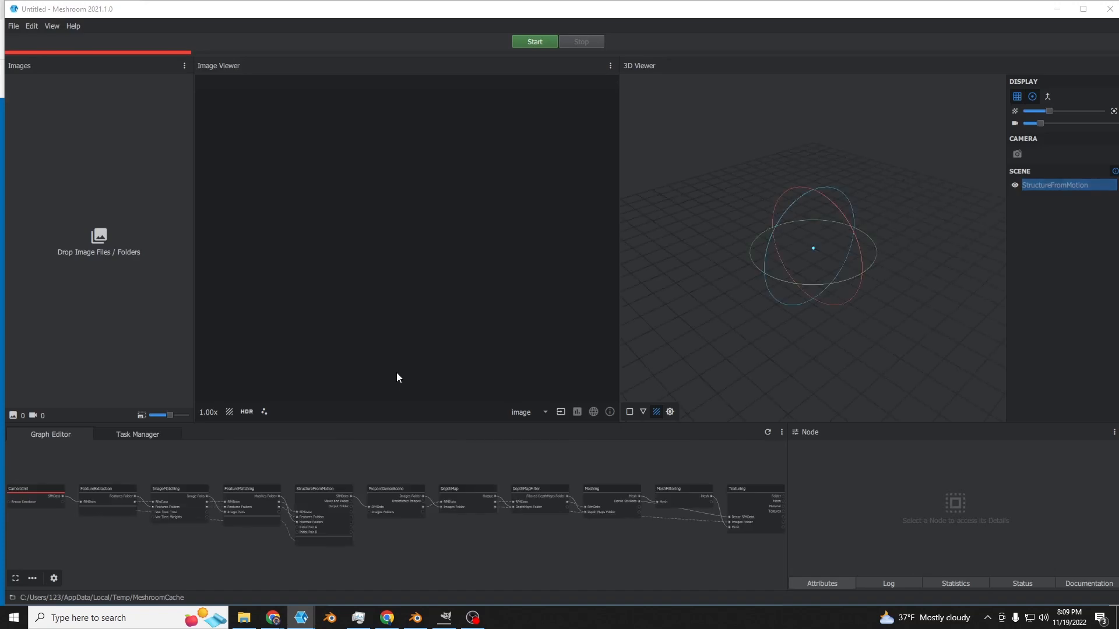
pyautogui.click(1081, 7)
pyautogui.scroll(4, 389, 549)
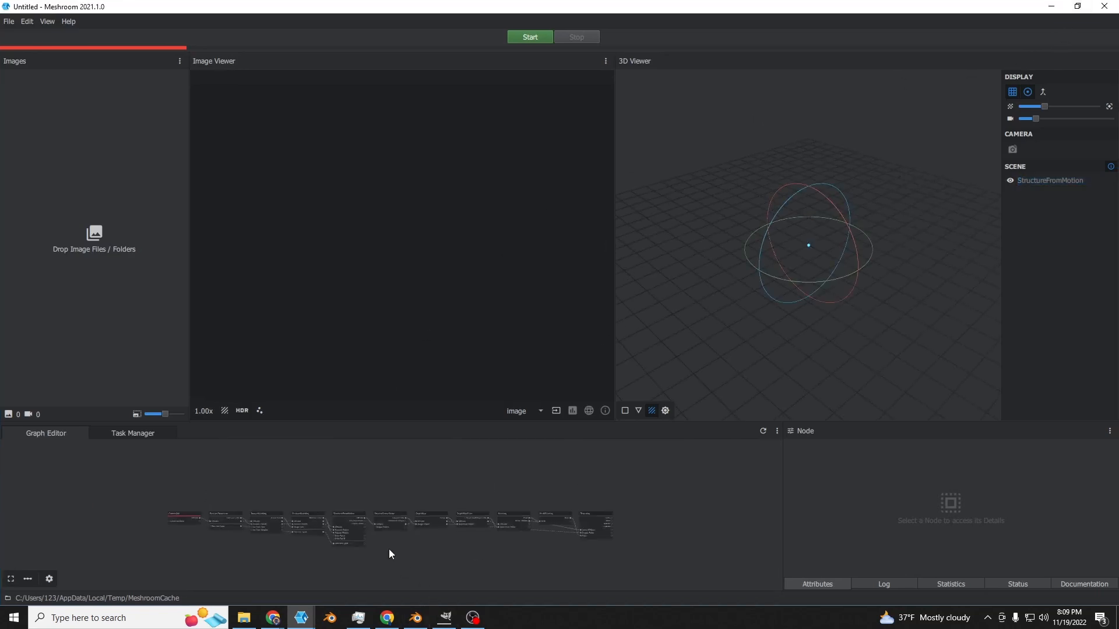
pyautogui.moveTo(389, 549); pyautogui.dragTo(764, 610, button='middle')
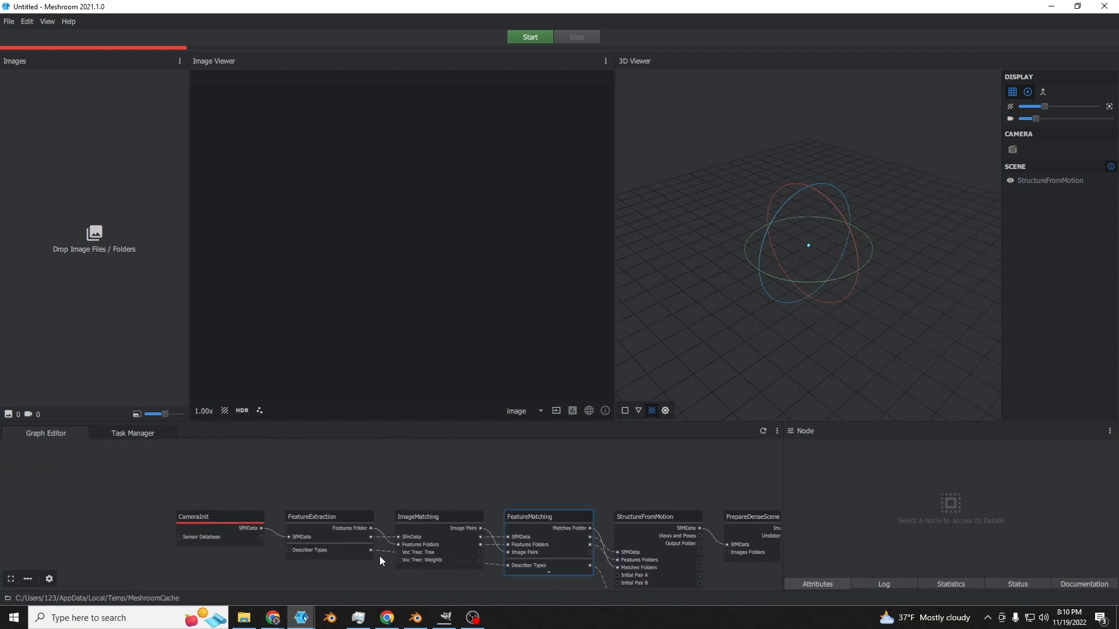
pyautogui.moveTo(377, 499); pyautogui.dragTo(158, 465, button='middle')
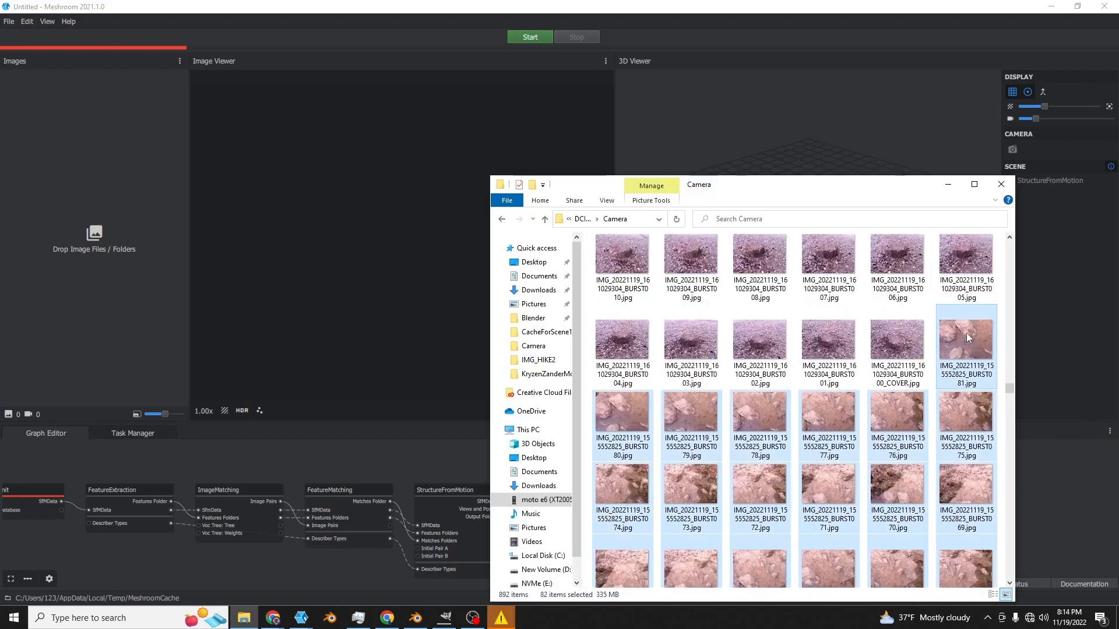
# - Copy the selected IMG_20221119_155552825 burst photos from the phone's Camera folder
pyautogui.scroll(-1, 930, 394)
pyautogui.scroll(-3, 930, 394)
pyautogui.scroll(6, 930, 394)
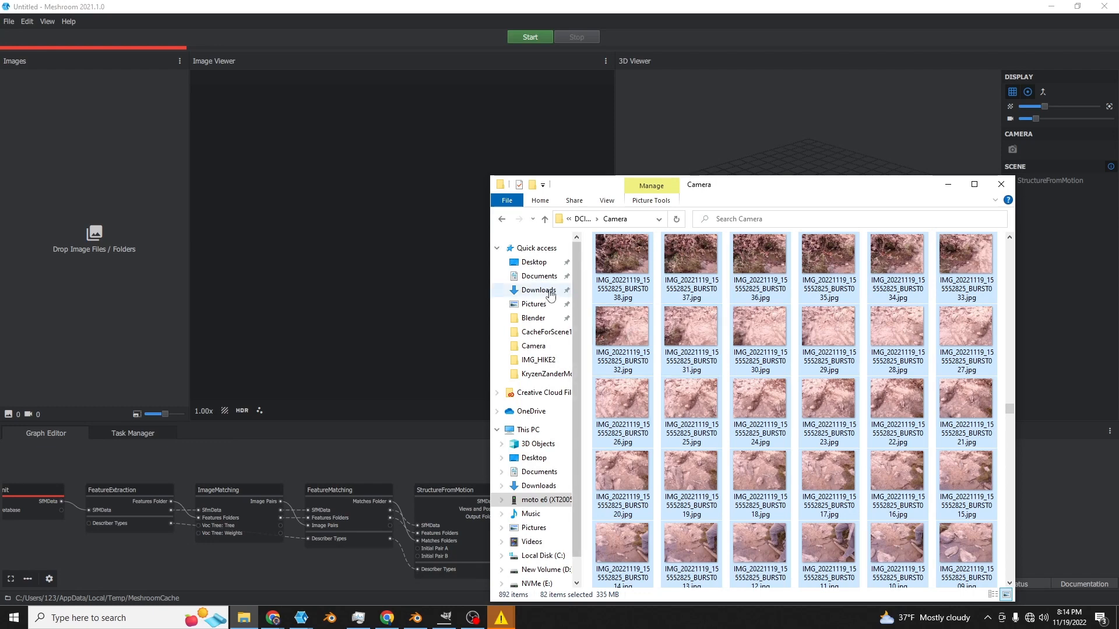
pyautogui.rightClick(622, 319)
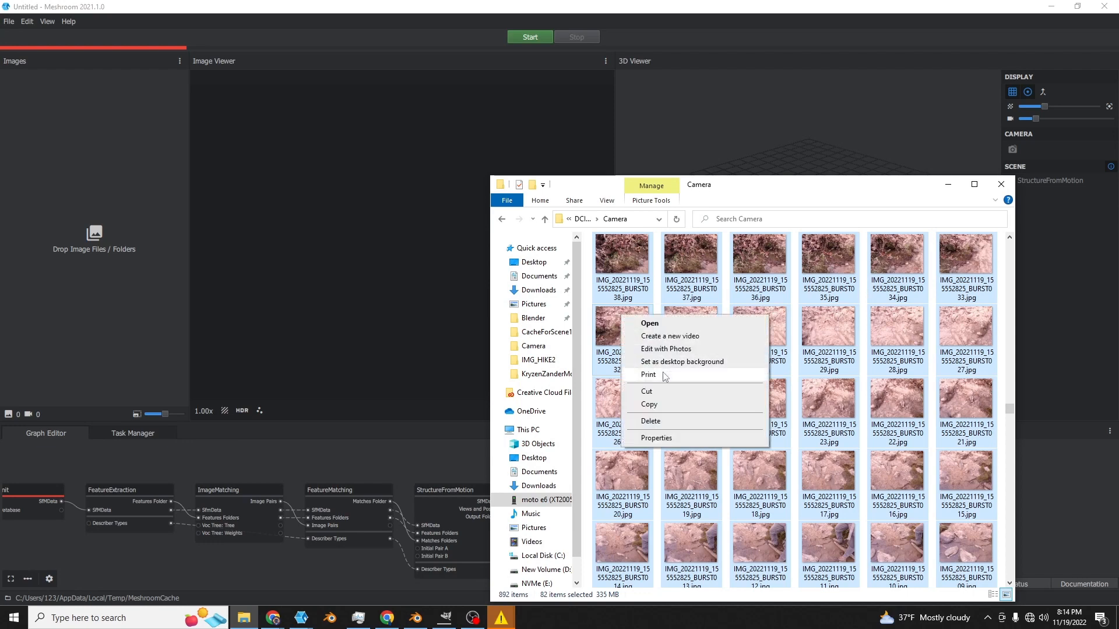
pyautogui.click(649, 404)
# - Create a new folder named Photoscan1 in Downloads and open it
pyautogui.click(542, 289)
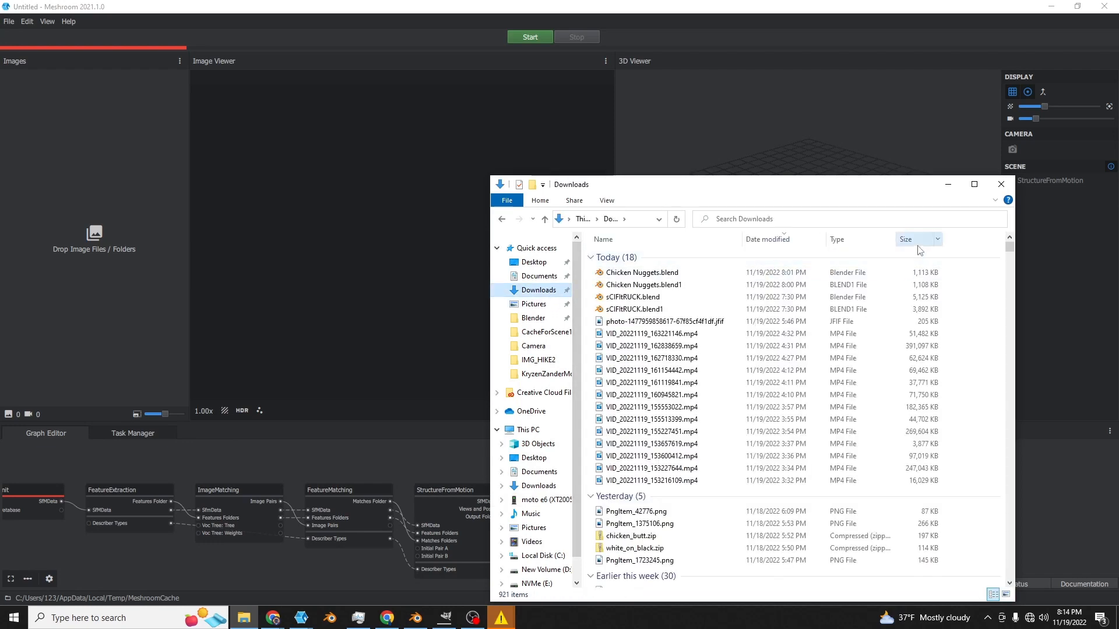
pyautogui.rightClick(980, 304)
pyautogui.moveTo(1019, 432)
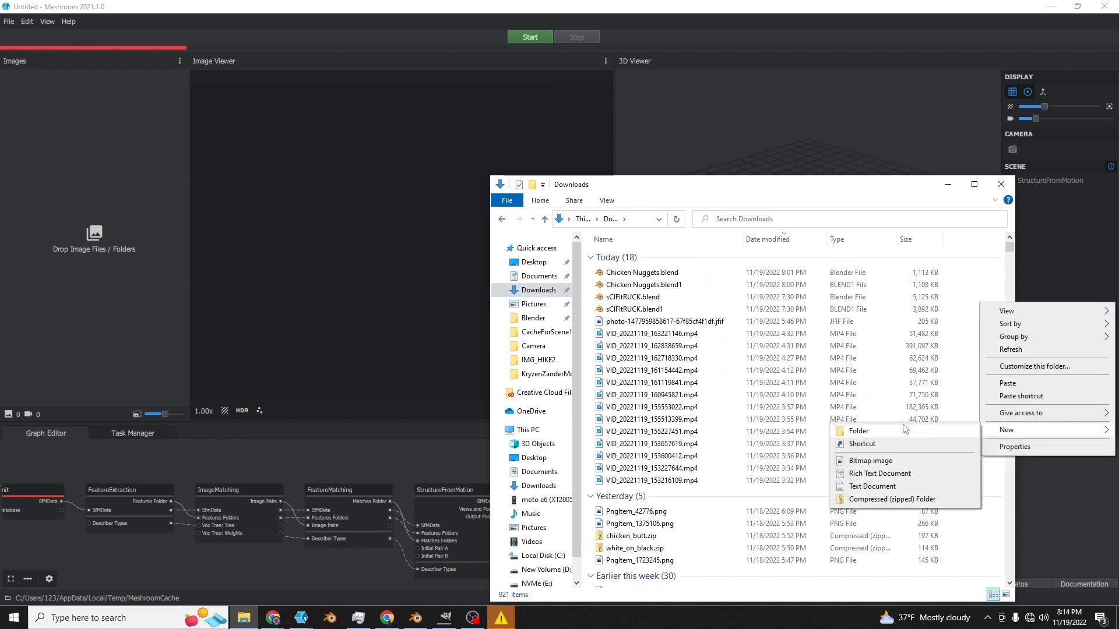
pyautogui.click(858, 431)
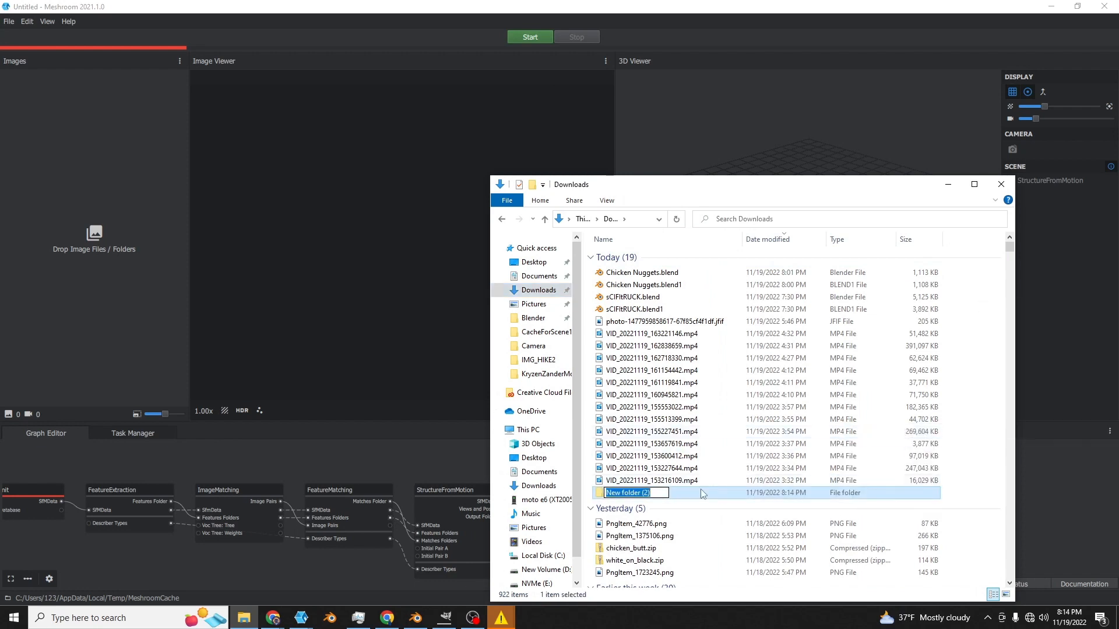
pyautogui.write('Phot')
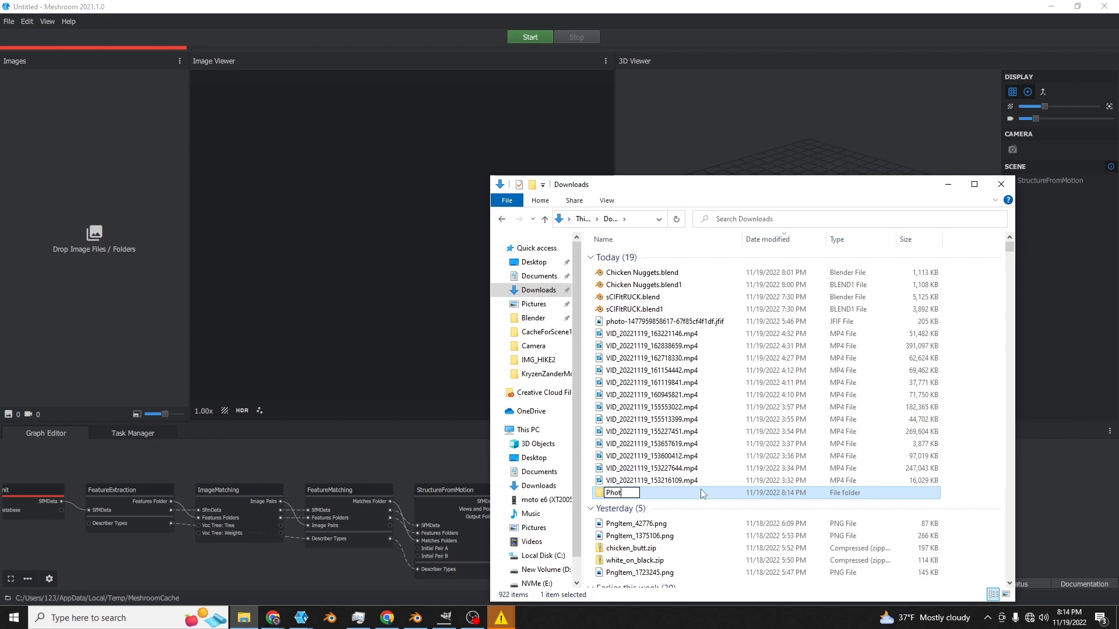
pyautogui.write('oscan1')
pyautogui.press('Return')
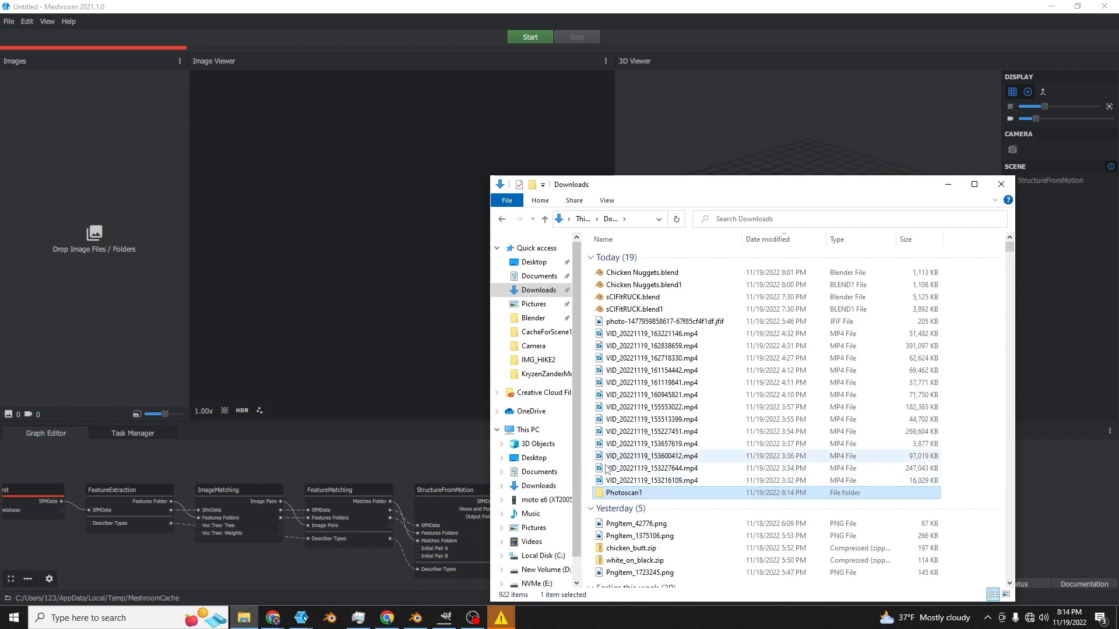
pyautogui.doubleClick(660, 493)
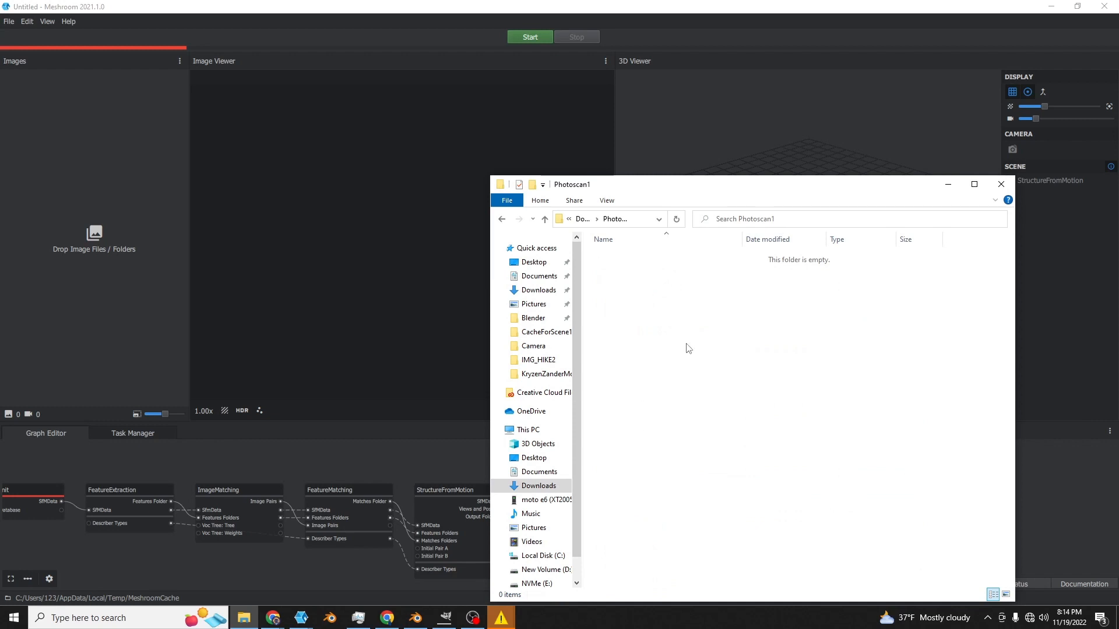
# - Paste the copied burst photos into the Photoscan1 folder and import all of them into Meshroom's image list
pyautogui.hotkey('ctrl', 'v')
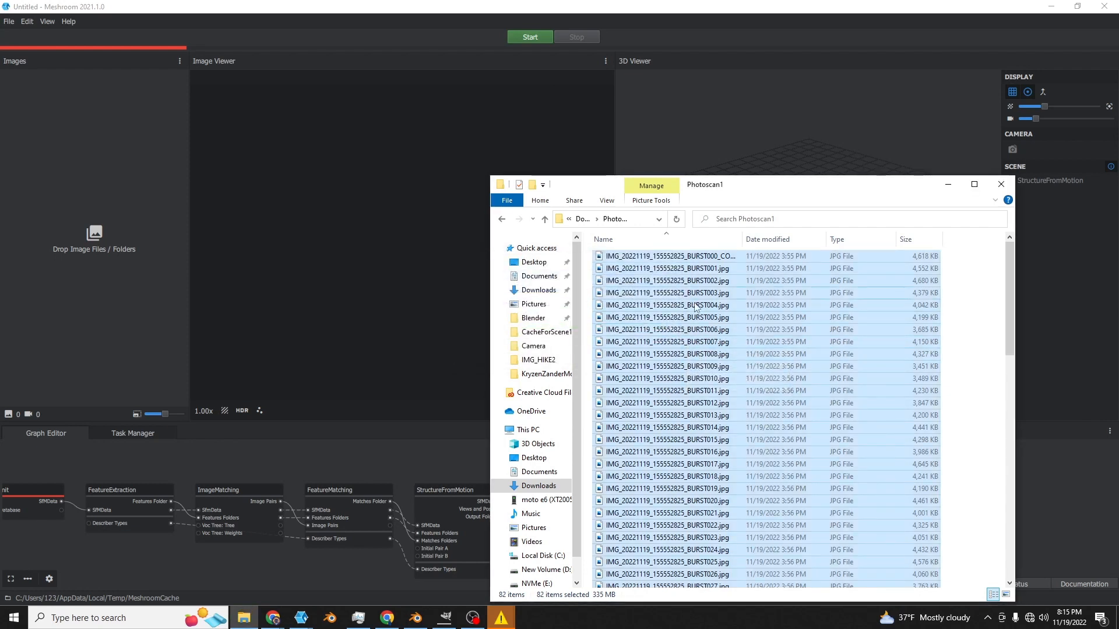
pyautogui.moveTo(697, 307); pyautogui.dragTo(59, 195)
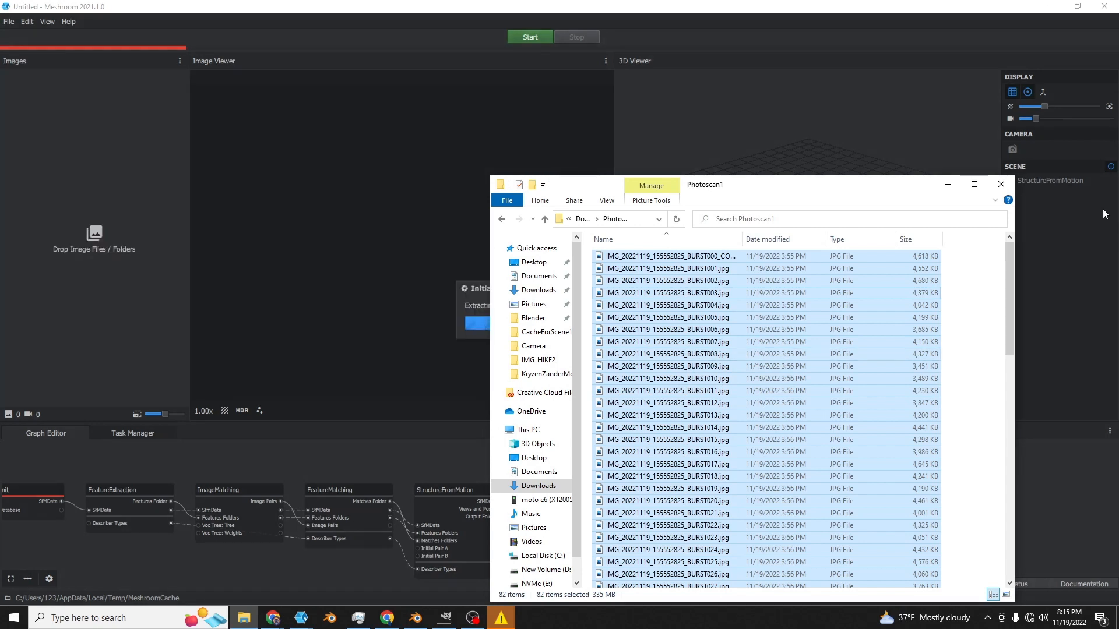
pyautogui.click(948, 184)
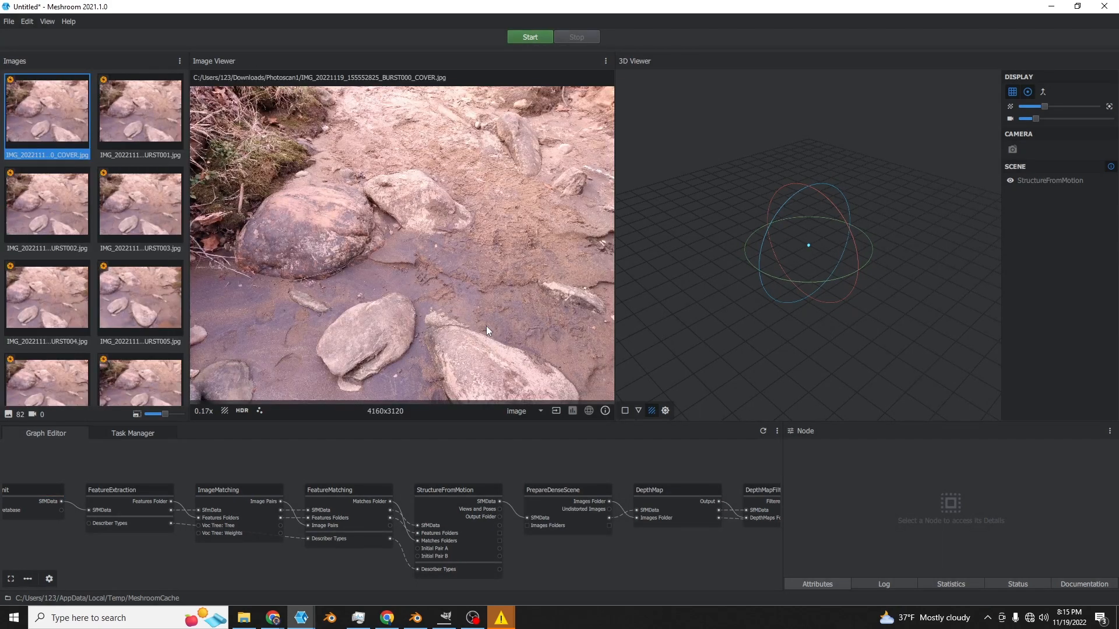
# - Review the imported photos from BURST001 through BURST014 for unwanted content in the frame
pyautogui.click(105, 129)
pyautogui.click(64, 181)
pyautogui.click(86, 286)
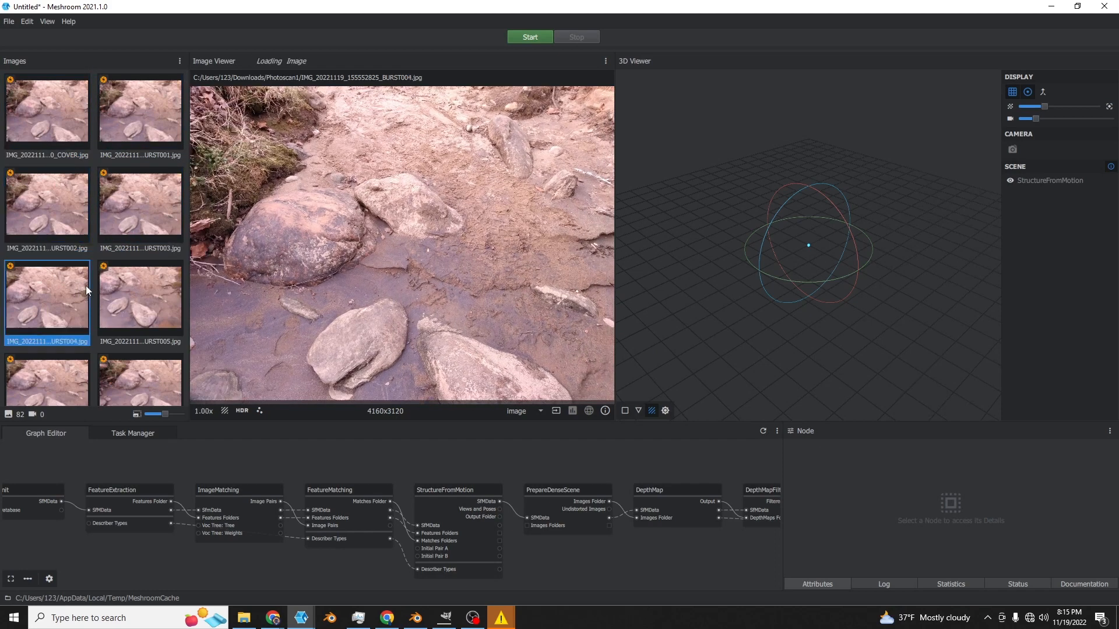
pyautogui.scroll(-4, 37, 367)
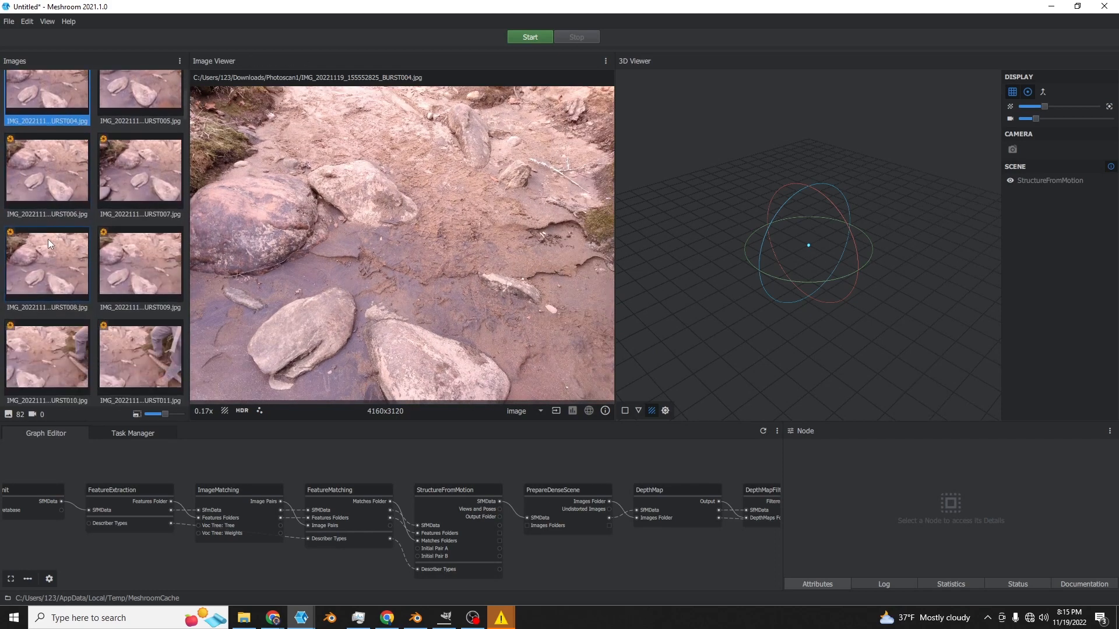
pyautogui.click(112, 236)
pyautogui.click(82, 343)
pyautogui.click(119, 349)
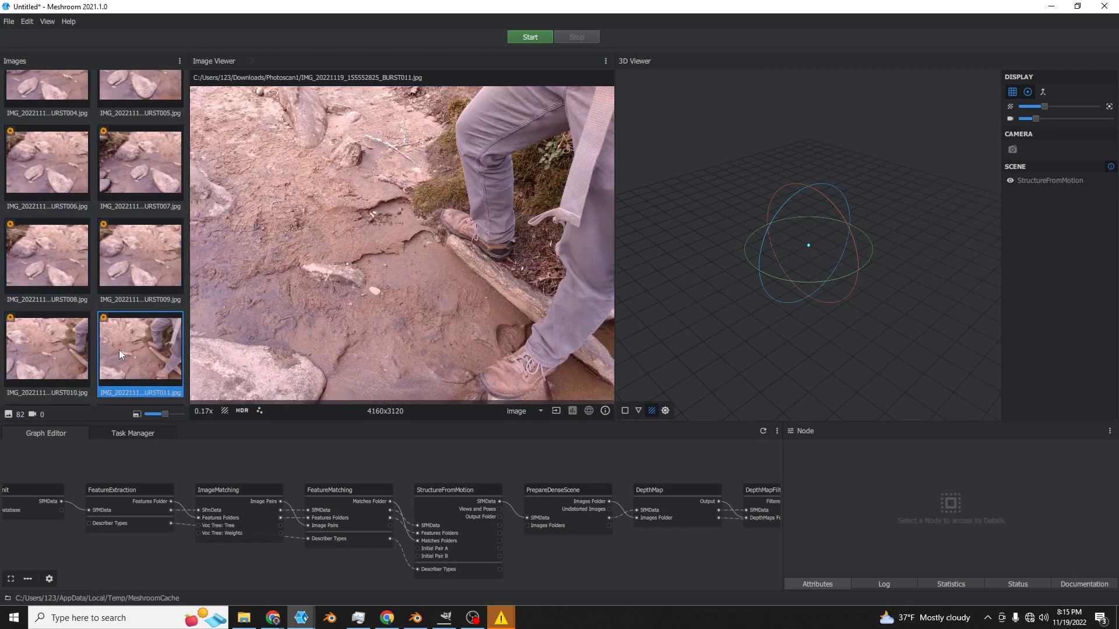
pyautogui.scroll(-1, 104, 352)
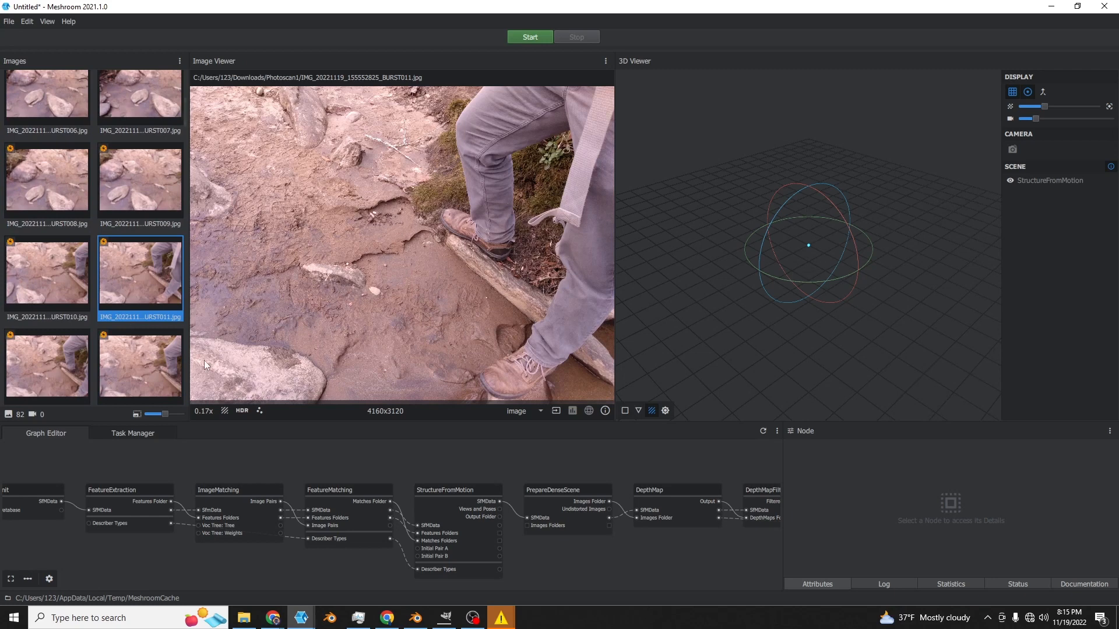
pyautogui.click(124, 393)
pyautogui.scroll(-1, 119, 373)
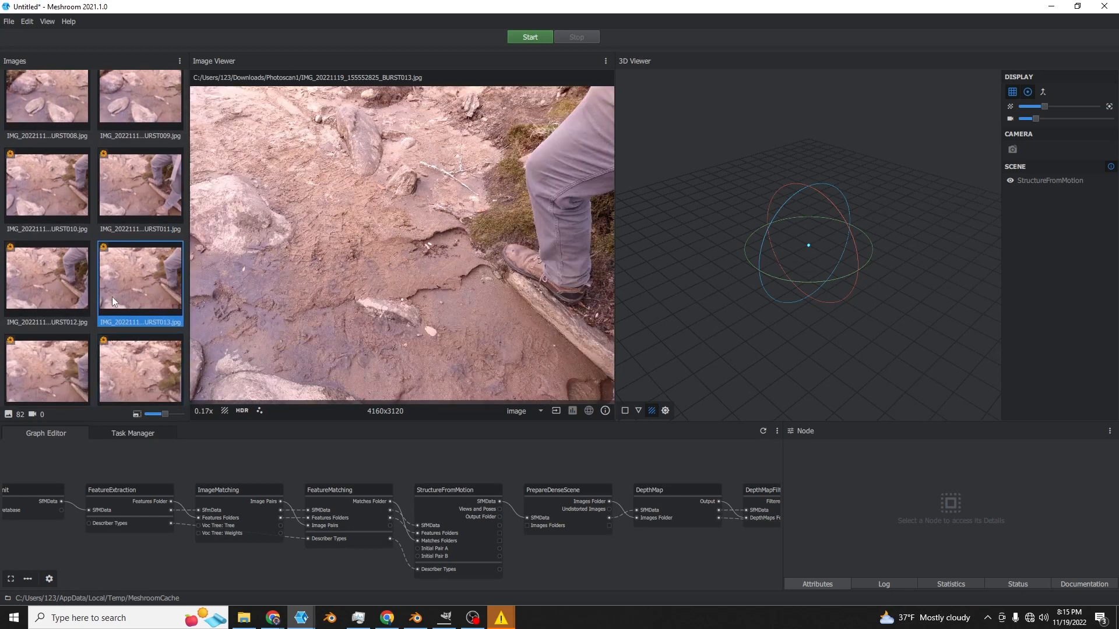
pyautogui.click(72, 354)
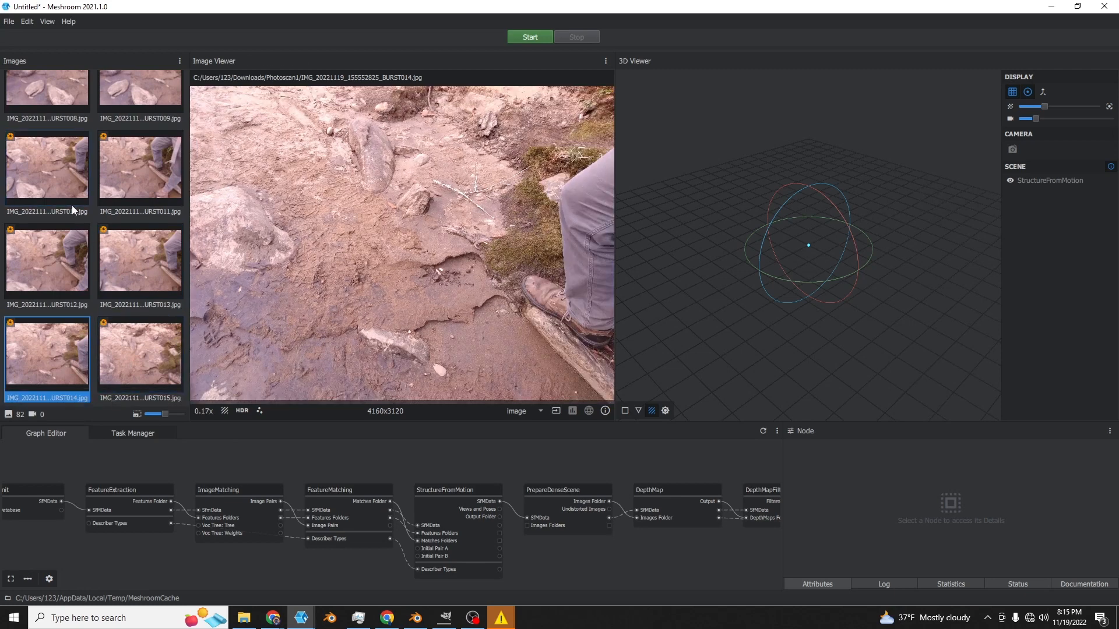
# - Compare photos BURST009 through BURST012 to find where the person's legs enter the frame
pyautogui.scroll(2, 71, 211)
pyautogui.scroll(-1, 100, 318)
pyautogui.click(141, 261)
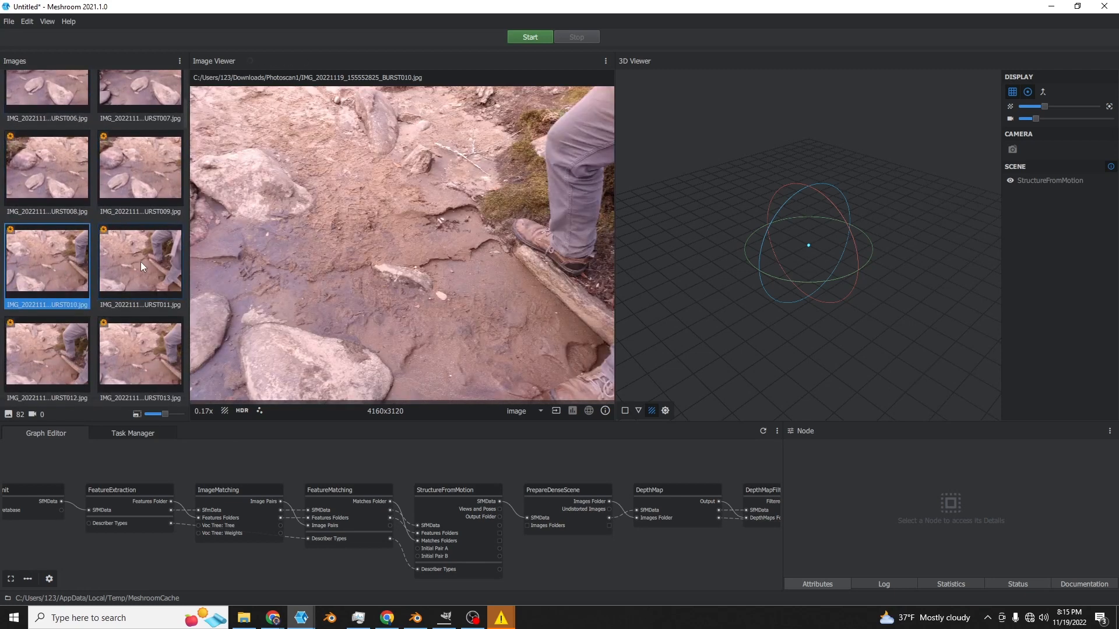
pyautogui.click(29, 269)
pyautogui.click(116, 163)
pyautogui.click(44, 248)
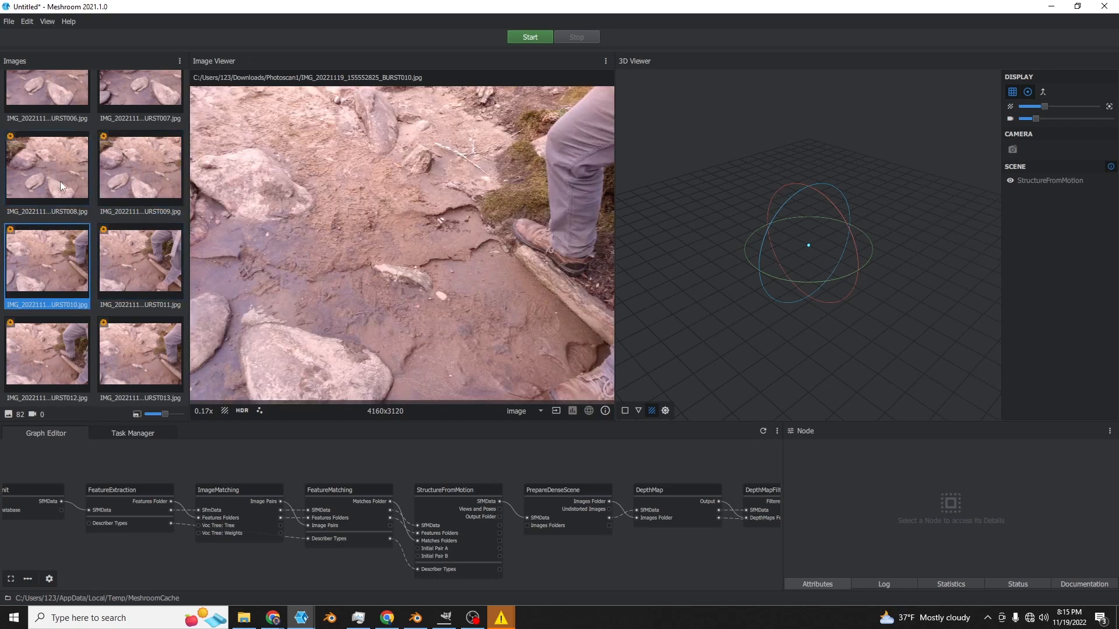
pyautogui.click(100, 278)
pyautogui.scroll(-2, 104, 280)
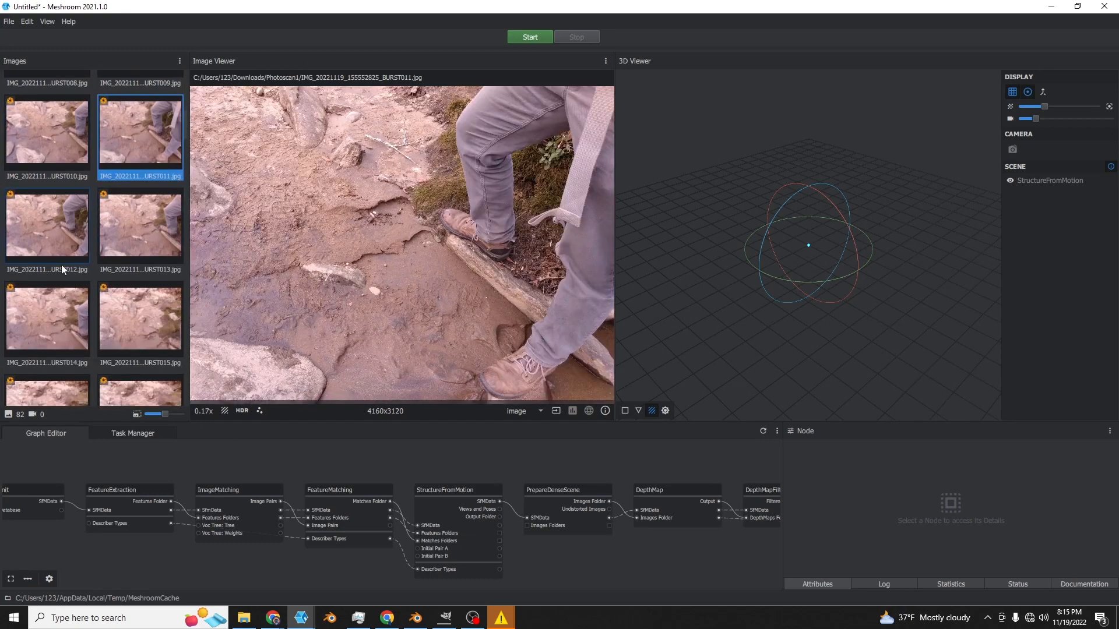
pyautogui.click(61, 262)
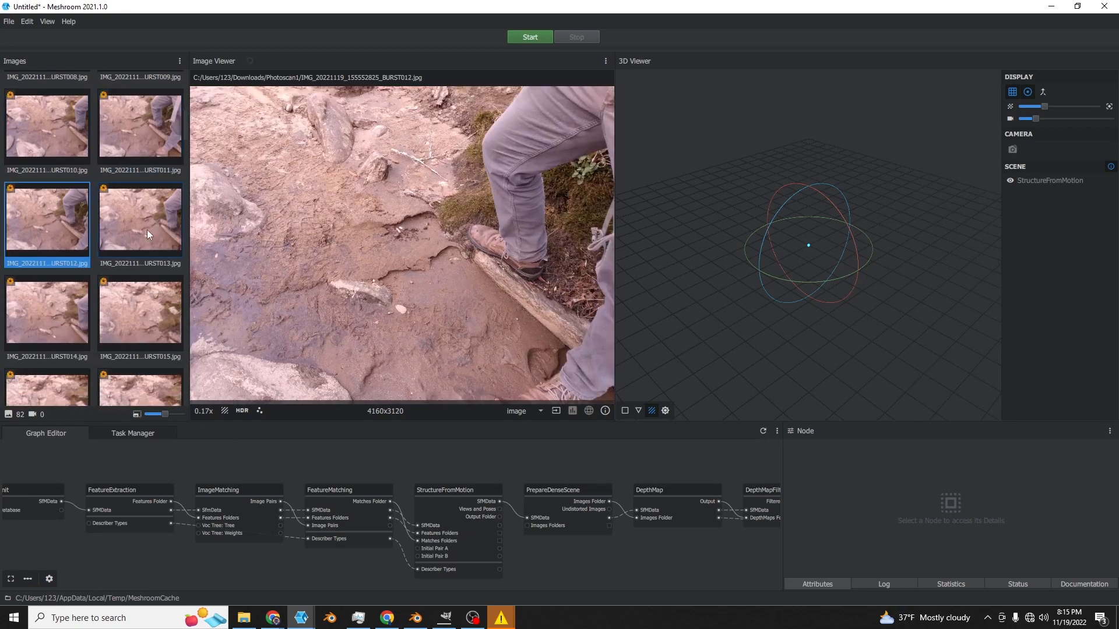
# - Remove photos BURST010 through BURST015 from the project's image list
pyautogui.click(114, 137)
pyautogui.click(33, 139)
pyautogui.press('Delete')
pyautogui.press('Delete')
pyautogui.press('Delete')
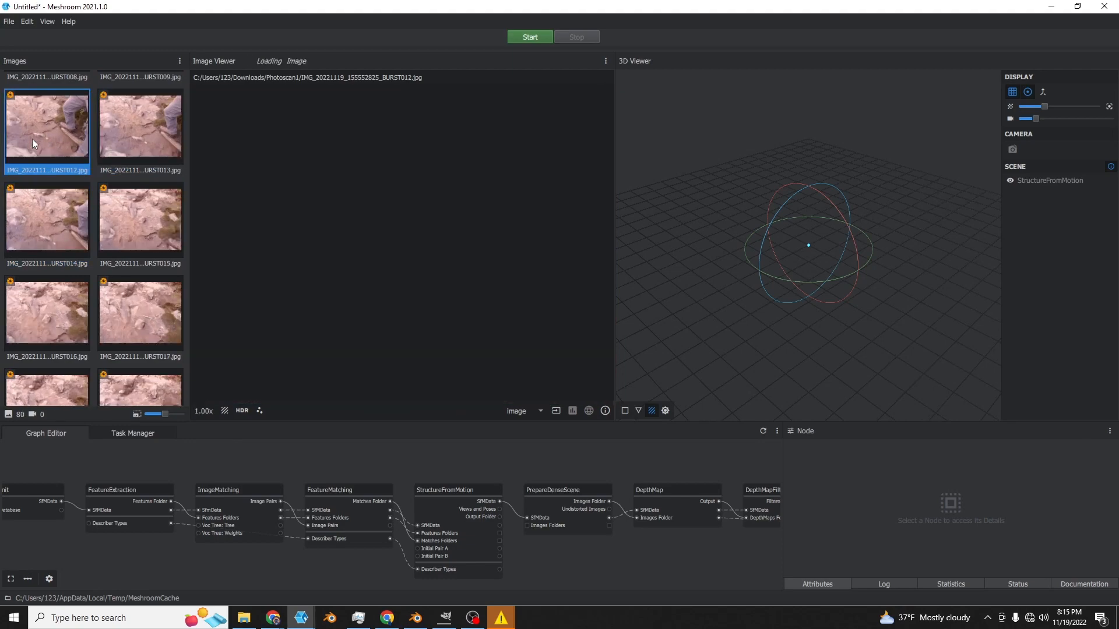
pyautogui.press('Delete')
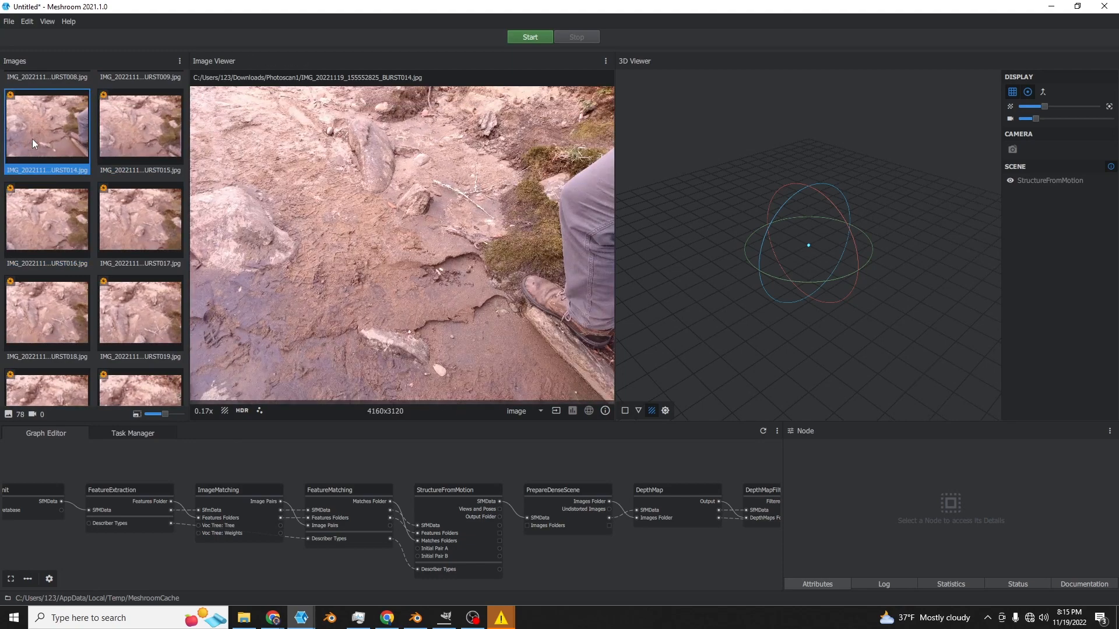
pyautogui.press('Delete')
pyautogui.scroll(3, 35, 140)
pyautogui.click(126, 154)
pyautogui.click(67, 269)
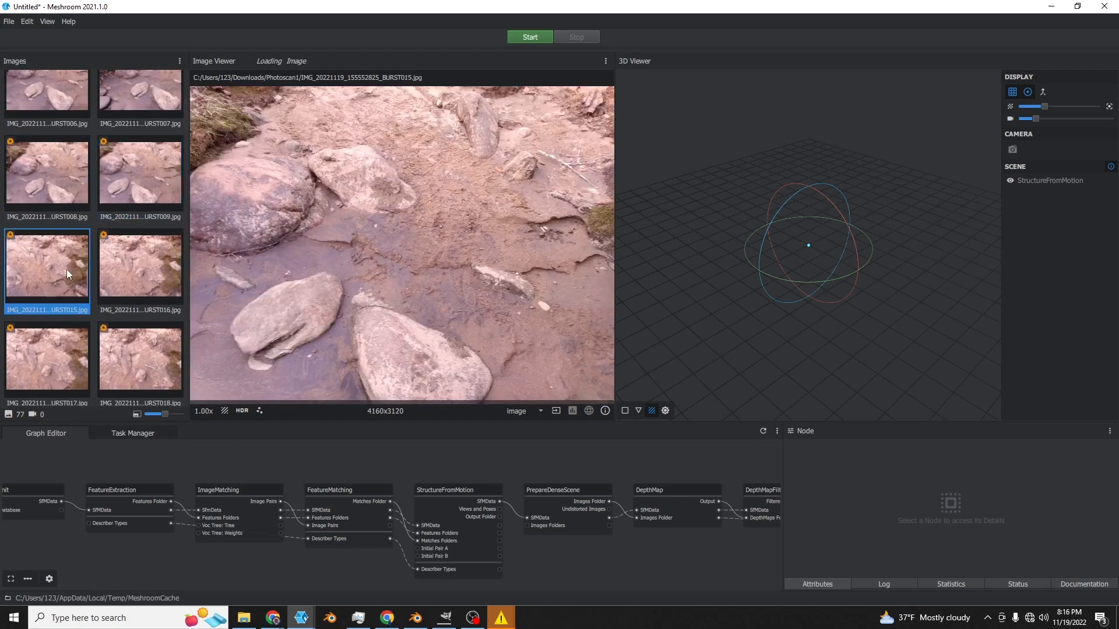
pyautogui.press('Delete')
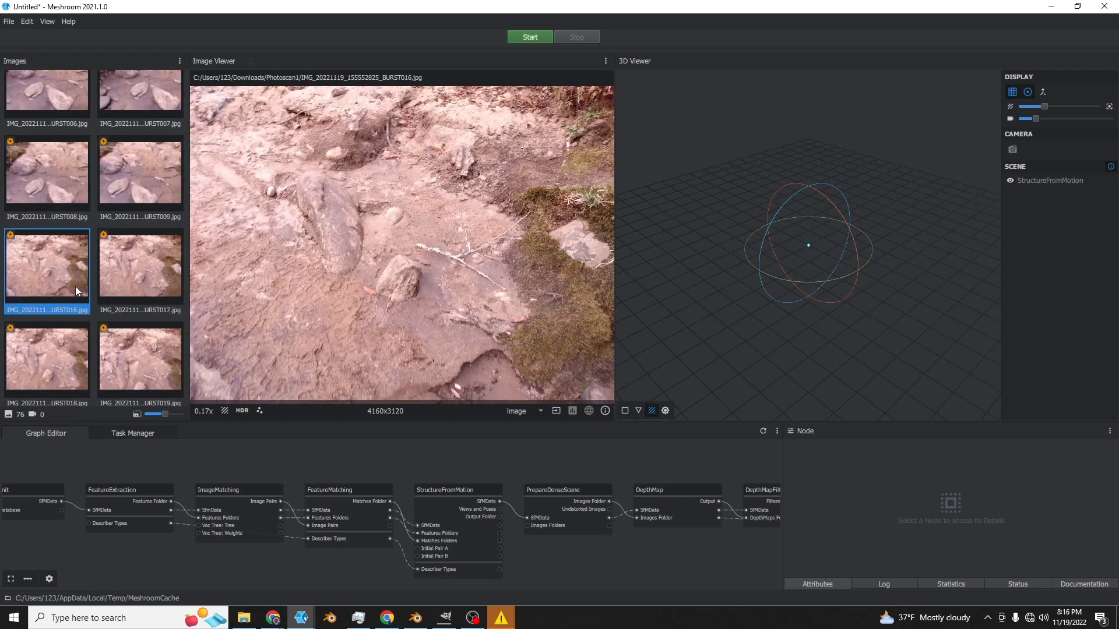
# - Check the remaining photos from BURST016 through BURST050 for people or other unwanted content
pyautogui.click(117, 289)
pyautogui.click(76, 355)
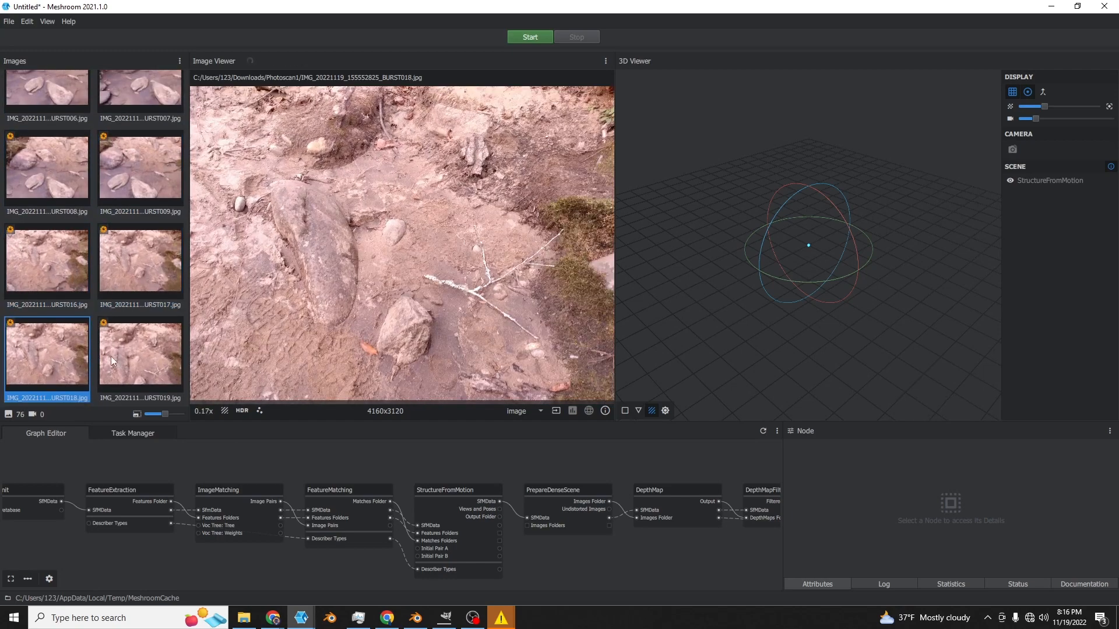
pyautogui.click(153, 356)
pyautogui.scroll(-15, 124, 342)
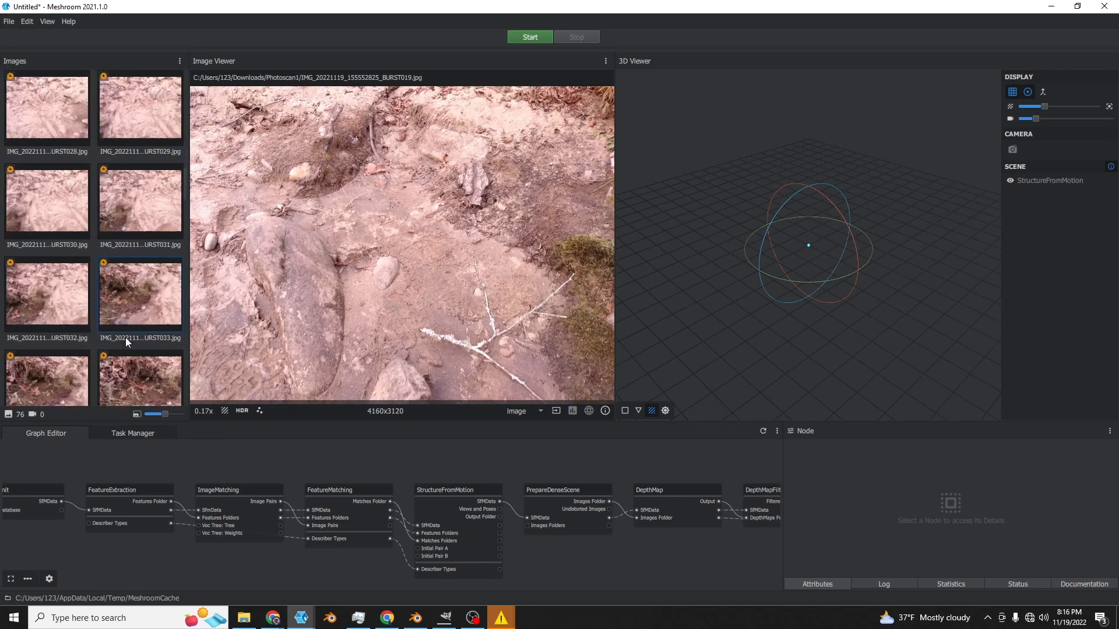
pyautogui.scroll(1, 134, 234)
pyautogui.click(55, 204)
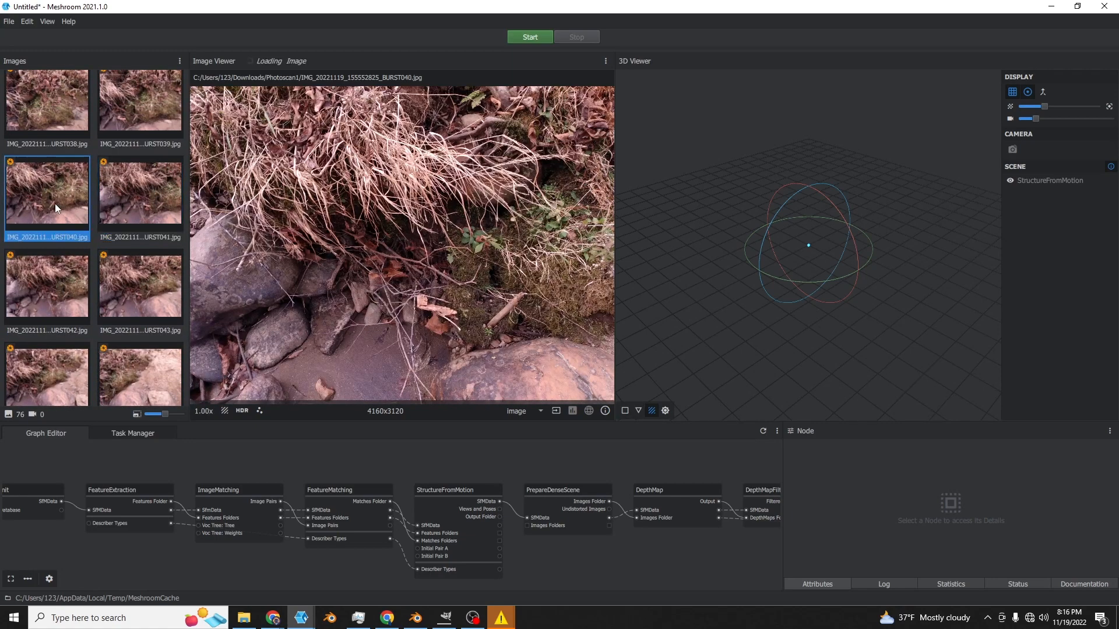
pyautogui.click(64, 262)
pyautogui.click(142, 283)
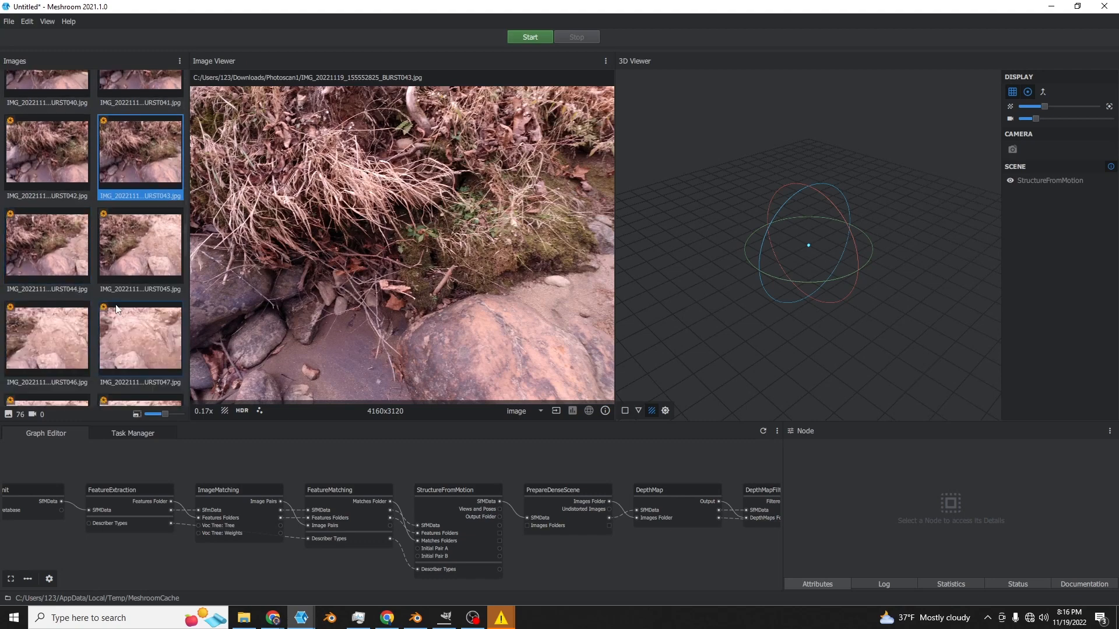
pyautogui.click(63, 314)
pyautogui.click(140, 326)
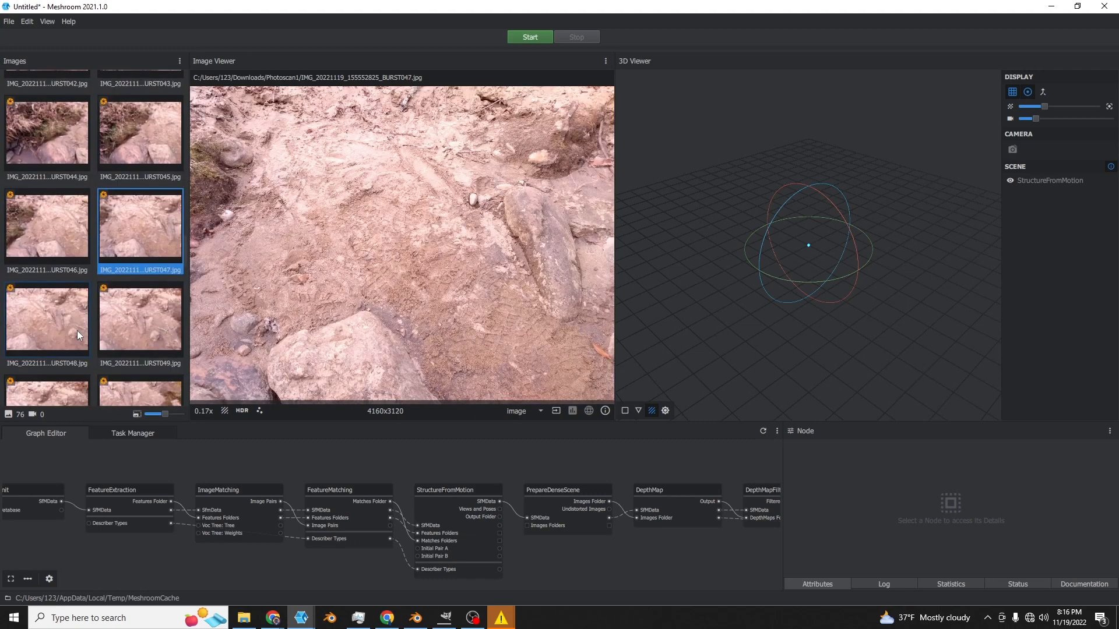
pyautogui.click(78, 227)
pyautogui.click(116, 233)
pyautogui.click(64, 310)
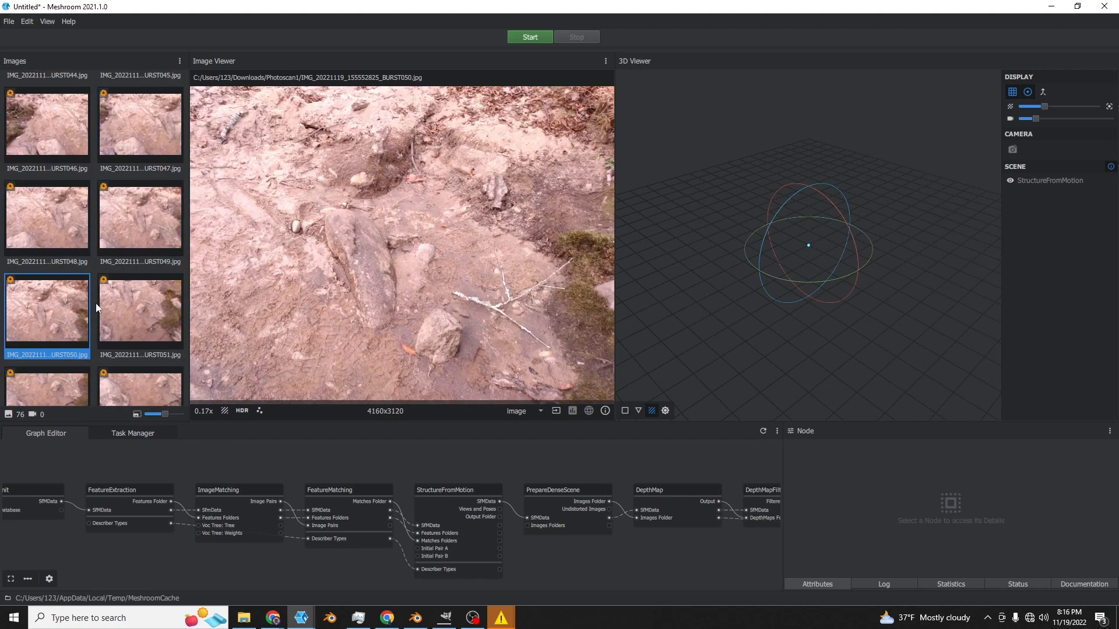
# - Check the rest of the photos, from BURST051 through BURST081, for unwanted content
pyautogui.scroll(-1, 61, 354)
pyautogui.scroll(-4, 48, 284)
pyautogui.click(48, 285)
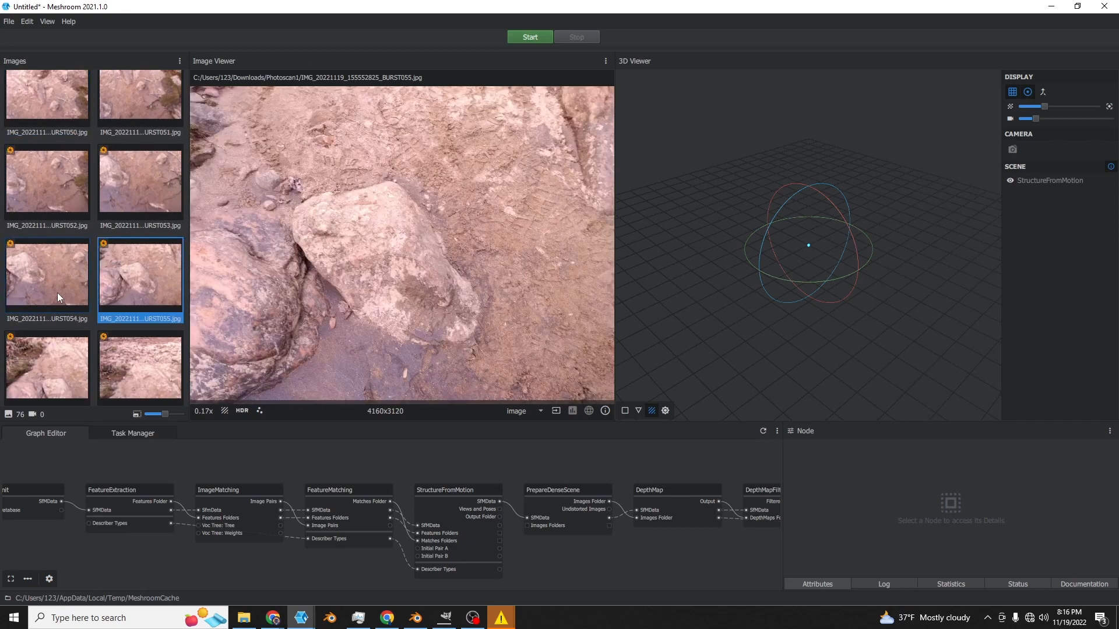
pyautogui.scroll(-1, 57, 292)
pyautogui.scroll(-5, 58, 315)
pyautogui.click(80, 233)
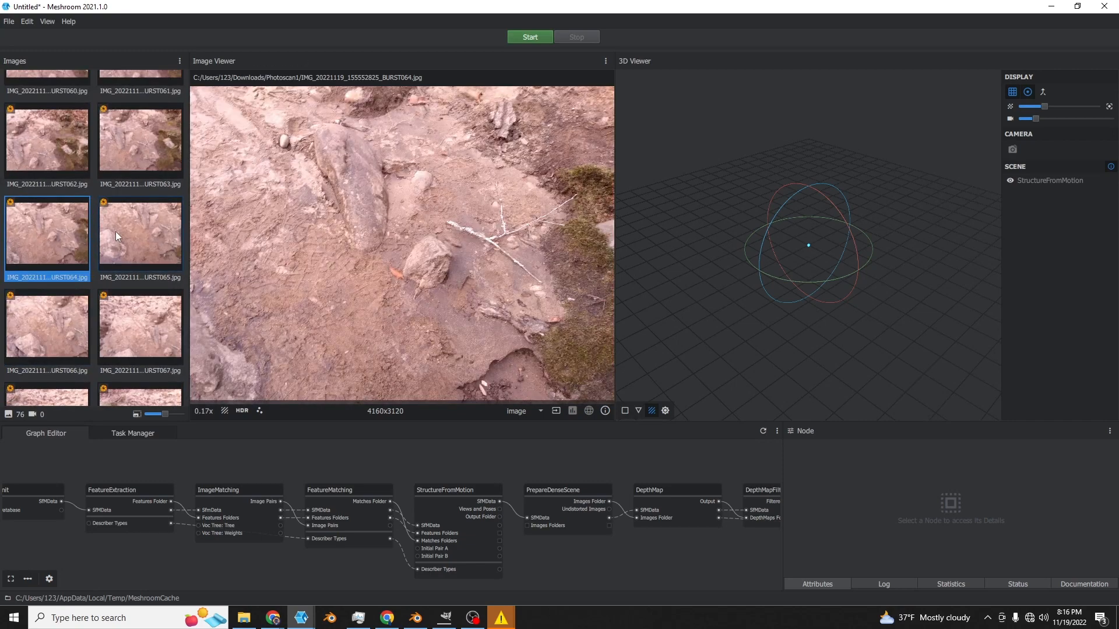
pyautogui.click(120, 232)
pyautogui.click(72, 313)
pyautogui.scroll(-5, 77, 291)
pyautogui.scroll(-2, 78, 277)
pyautogui.click(71, 262)
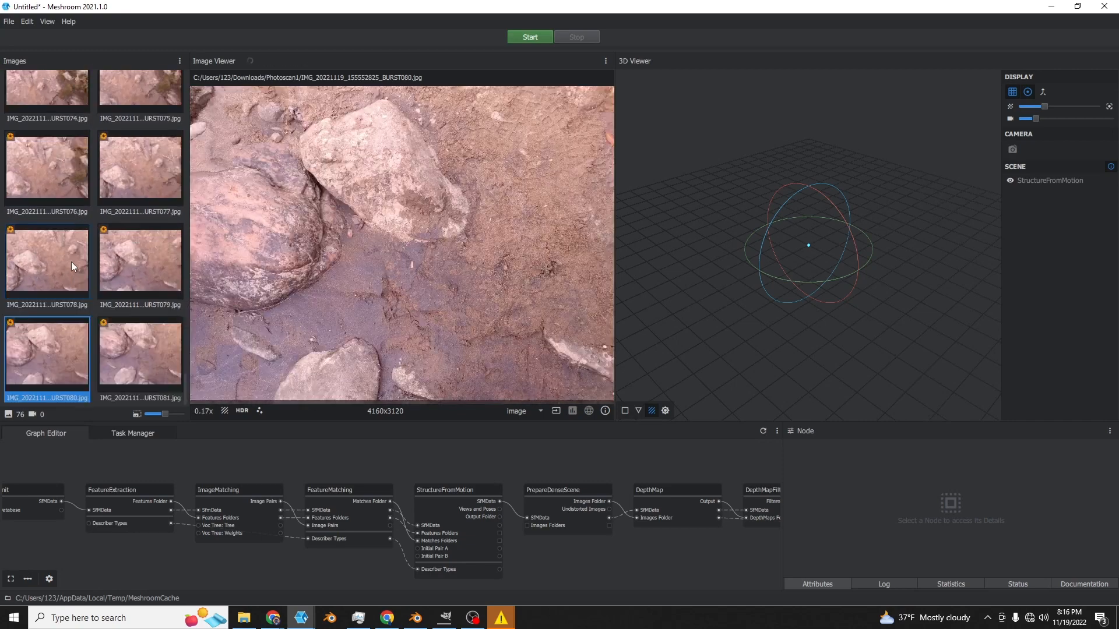
pyautogui.click(114, 275)
pyautogui.click(88, 262)
pyautogui.click(58, 204)
pyautogui.click(159, 200)
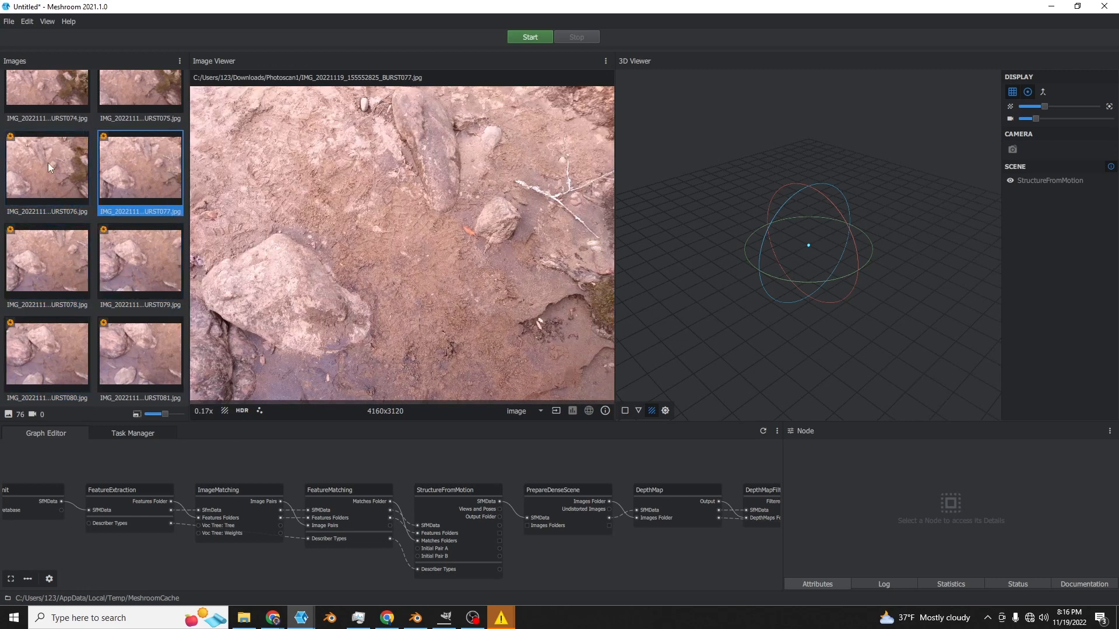
# - Examine the photogrammetry node graph and the attributes of the FeatureMatching node
pyautogui.scroll(-3, 453, 519)
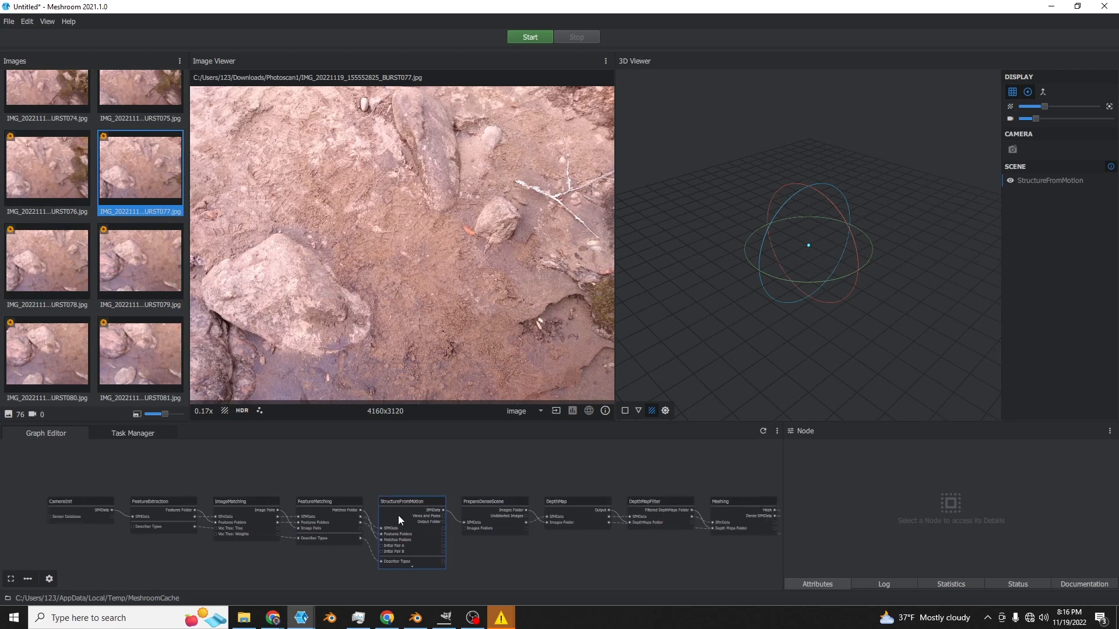
pyautogui.moveTo(397, 515); pyautogui.dragTo(396, 478, button='middle')
pyautogui.scroll(4, 396, 479)
pyautogui.moveTo(277, 495); pyautogui.dragTo(467, 503, button='middle')
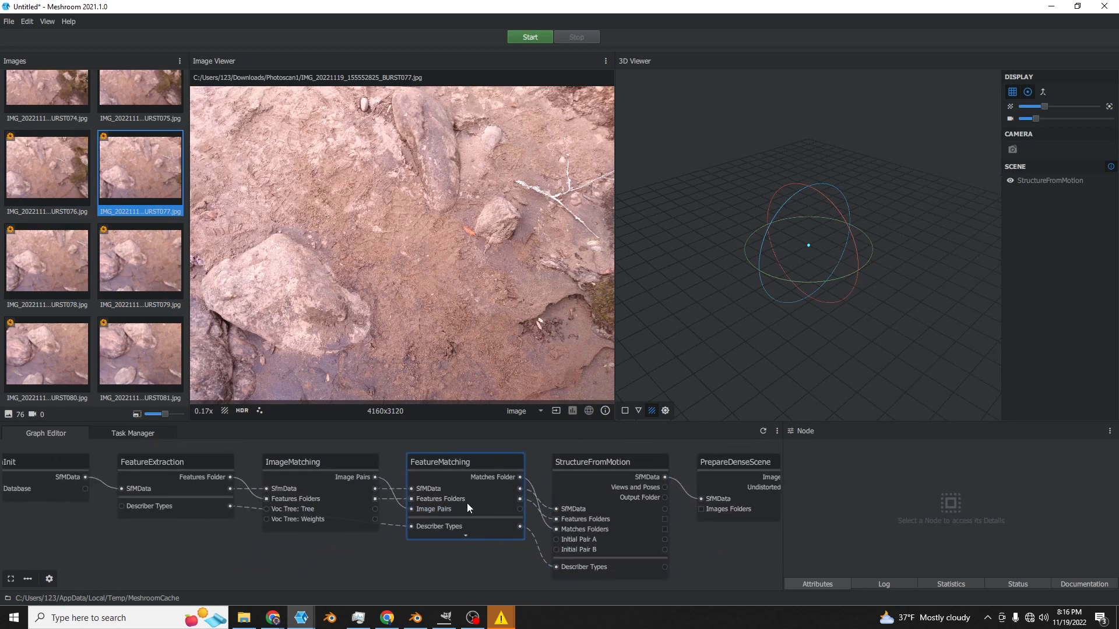
pyautogui.click(467, 508)
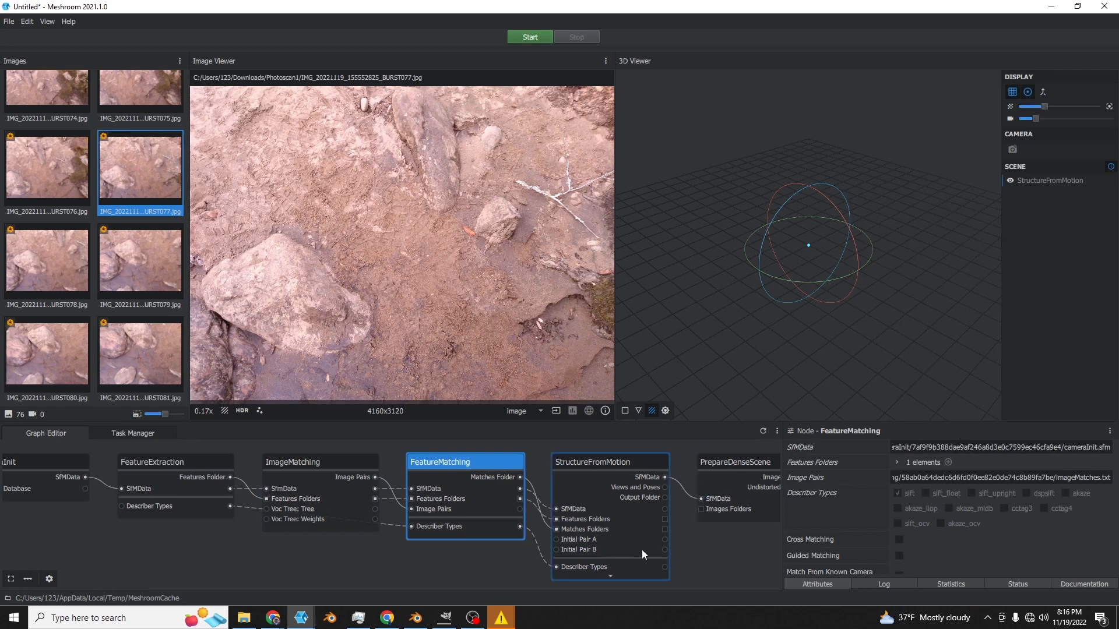
pyautogui.click(720, 531)
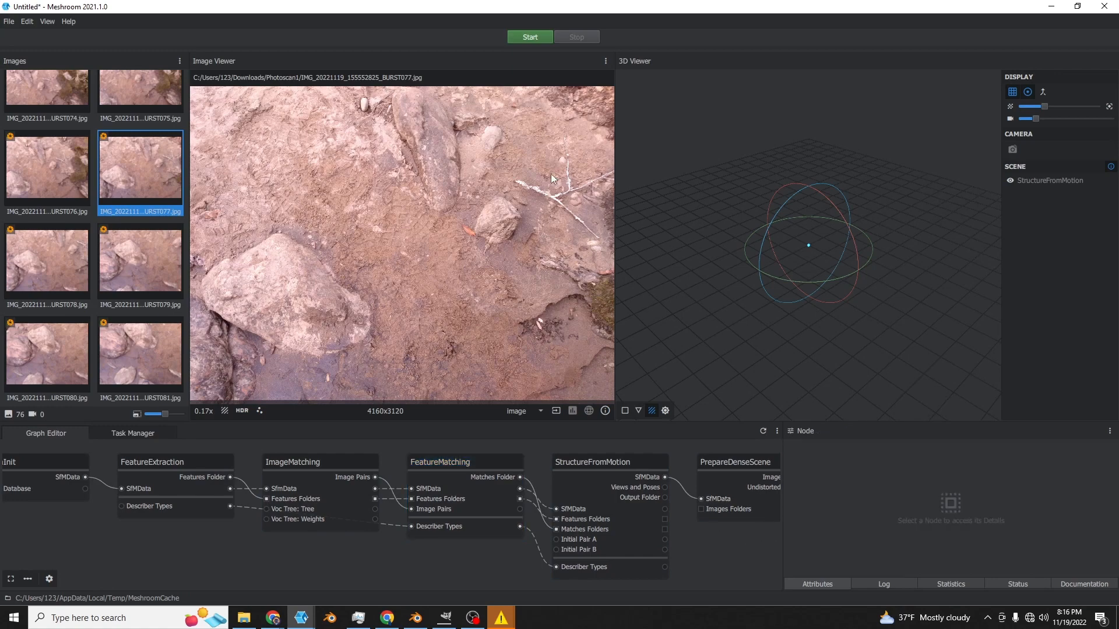
# - Save the project as ph1 in the Downloads > Photoscan1 folder and start computing the photogrammetry pipeline
pyautogui.click(535, 41)
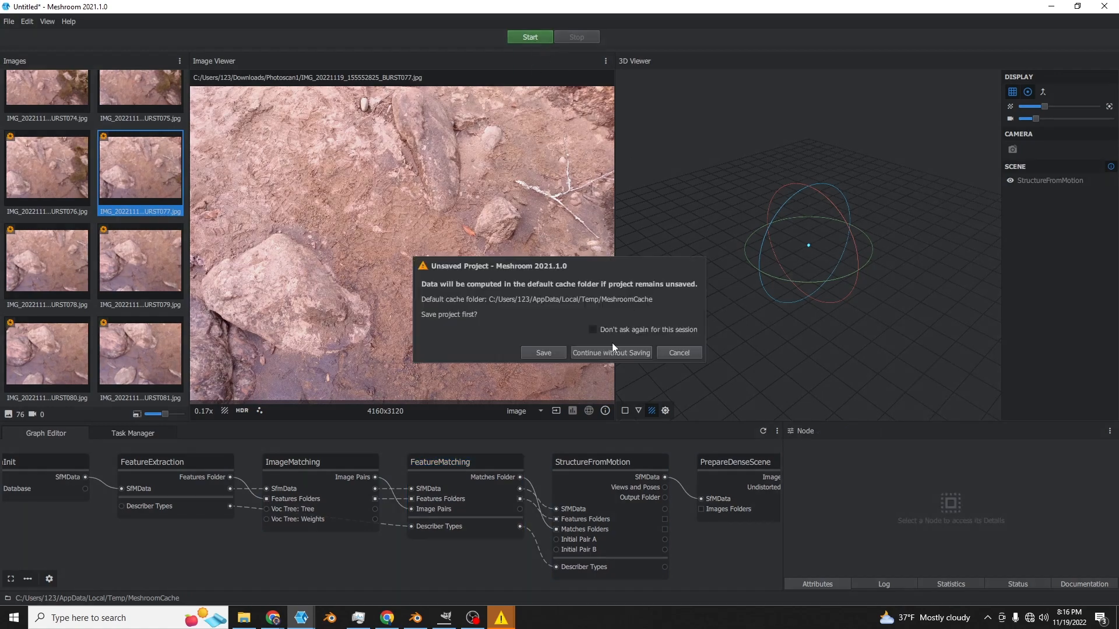
pyautogui.click(550, 357)
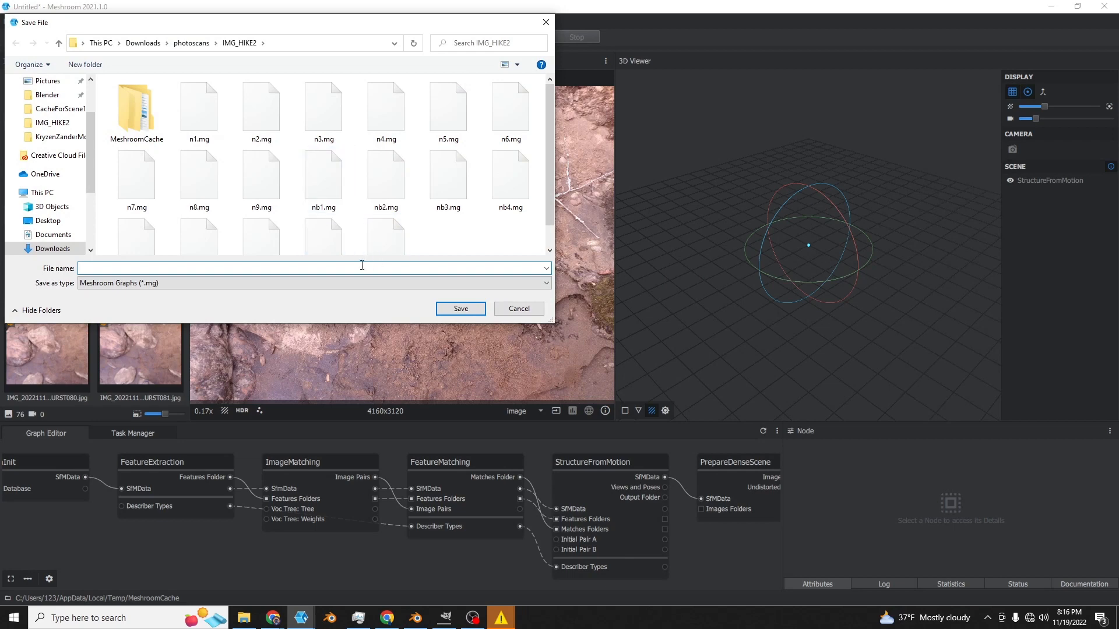
pyautogui.click(51, 249)
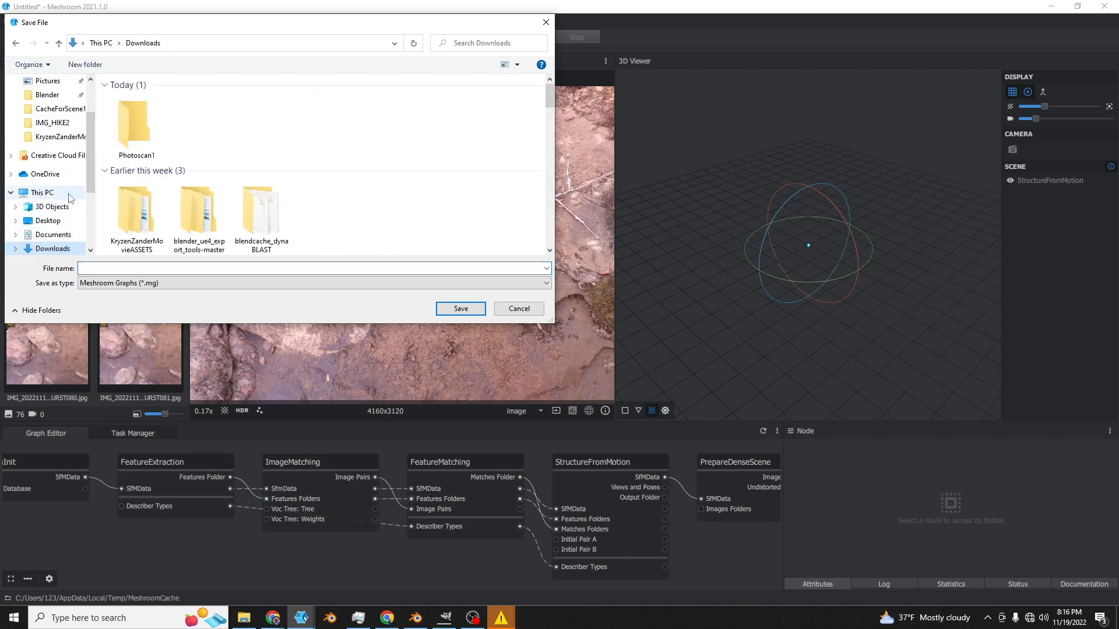
pyautogui.click(122, 150)
pyautogui.doubleClick(122, 150)
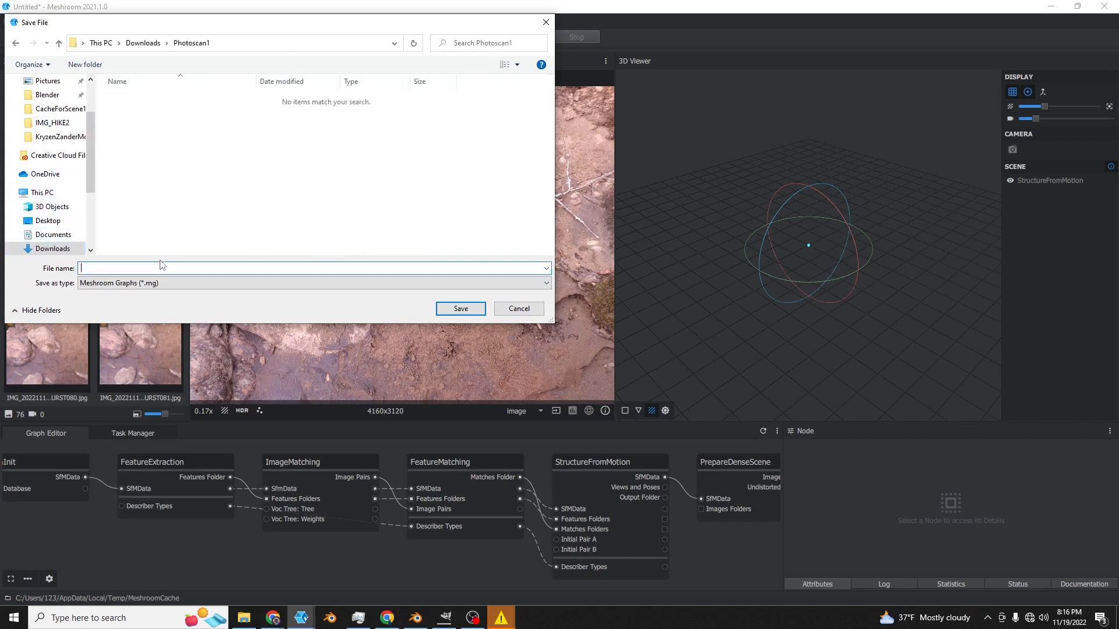
pyautogui.write('ph1')
pyautogui.press('Return')
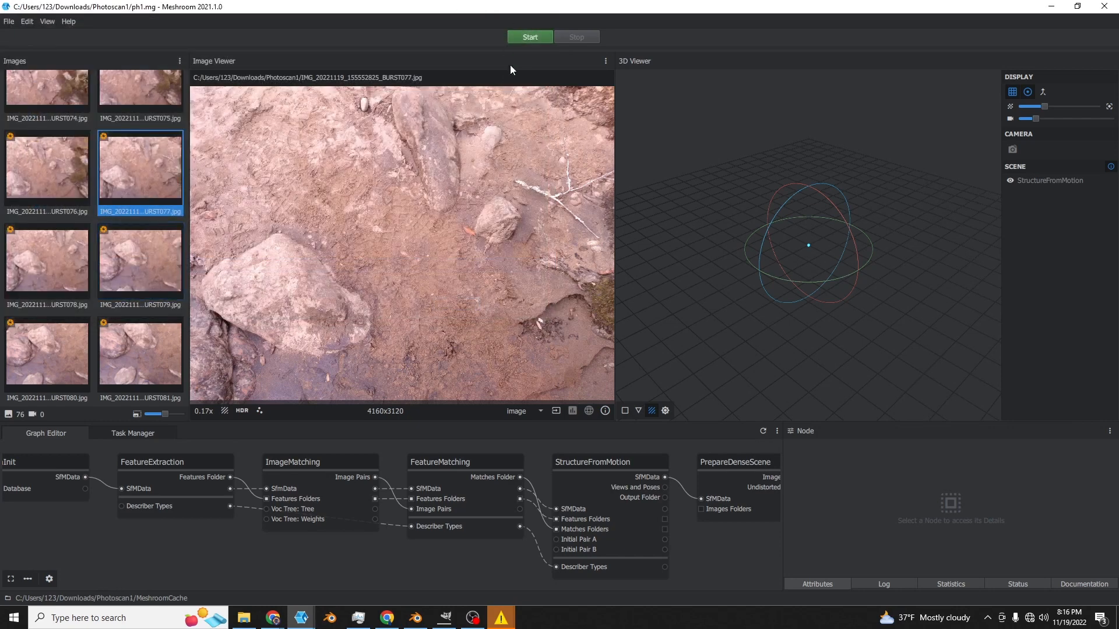
pyautogui.click(530, 38)
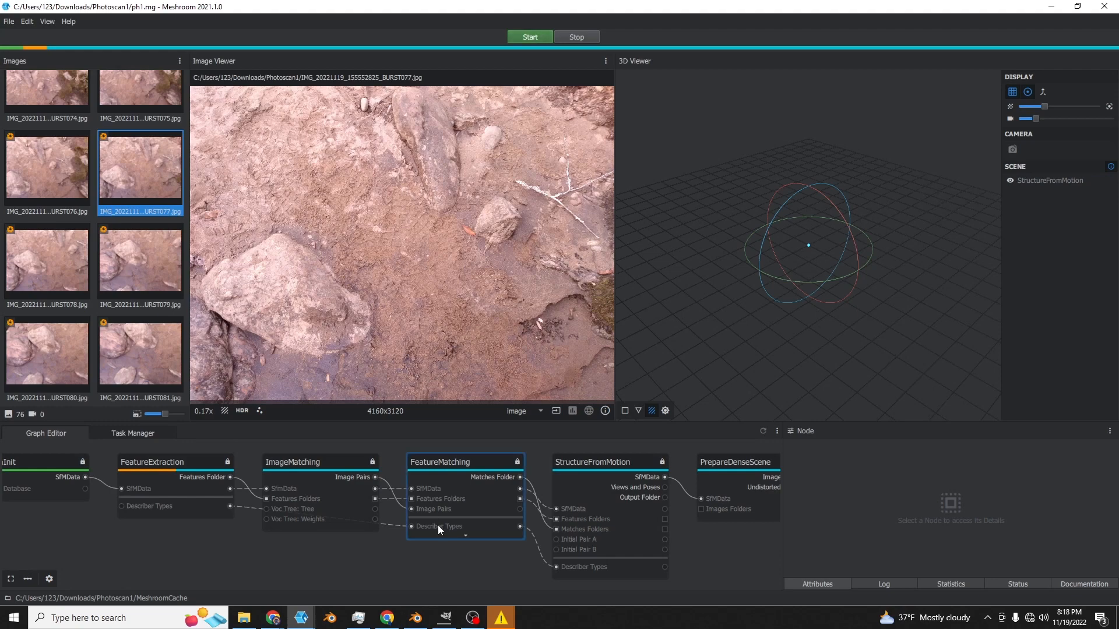
# - Widen the Graph Editor so that more of the node pipeline fits in it
pyautogui.scroll(-3, 438, 524)
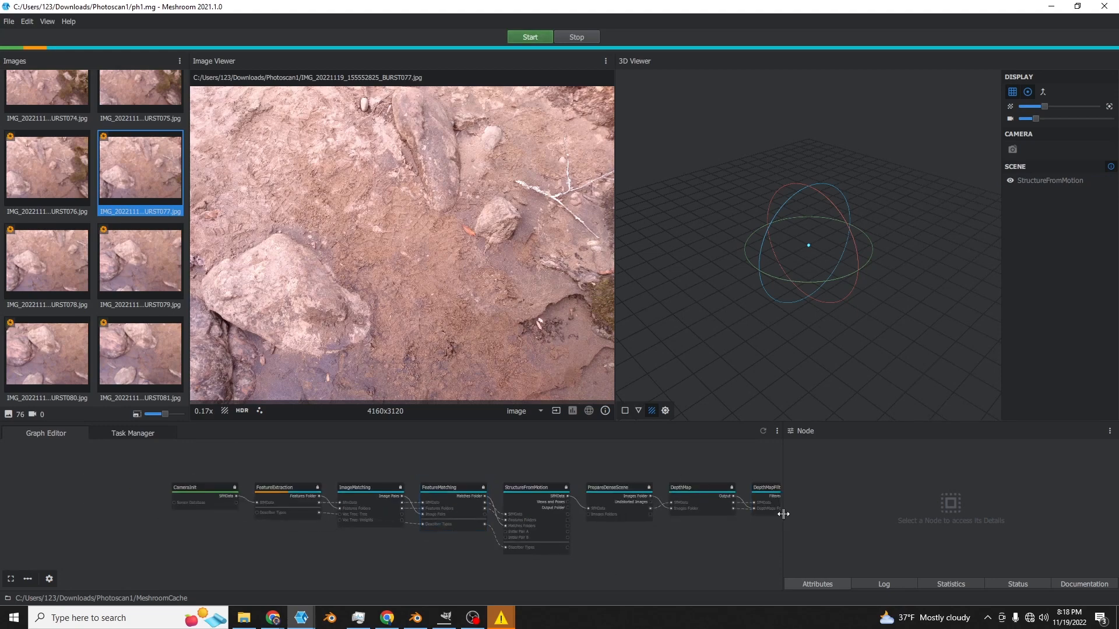
pyautogui.moveTo(783, 508); pyautogui.dragTo(1095, 515)
pyautogui.scroll(2, 257, 538)
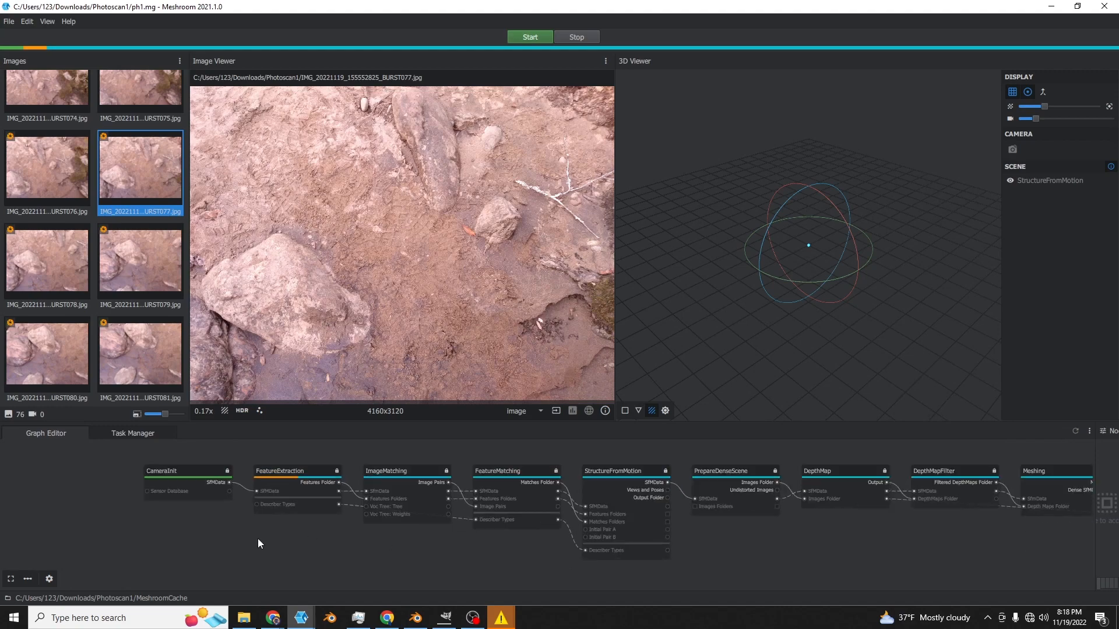
# - Examine the first pipeline nodes, from CameraInit through FeatureExtraction, matching and StructureFromMotion to PrepareDenseScene
pyautogui.moveTo(258, 539); pyautogui.dragTo(390, 574, button='middle')
pyautogui.scroll(3, 375, 540)
pyautogui.click(254, 471)
pyautogui.click(256, 468)
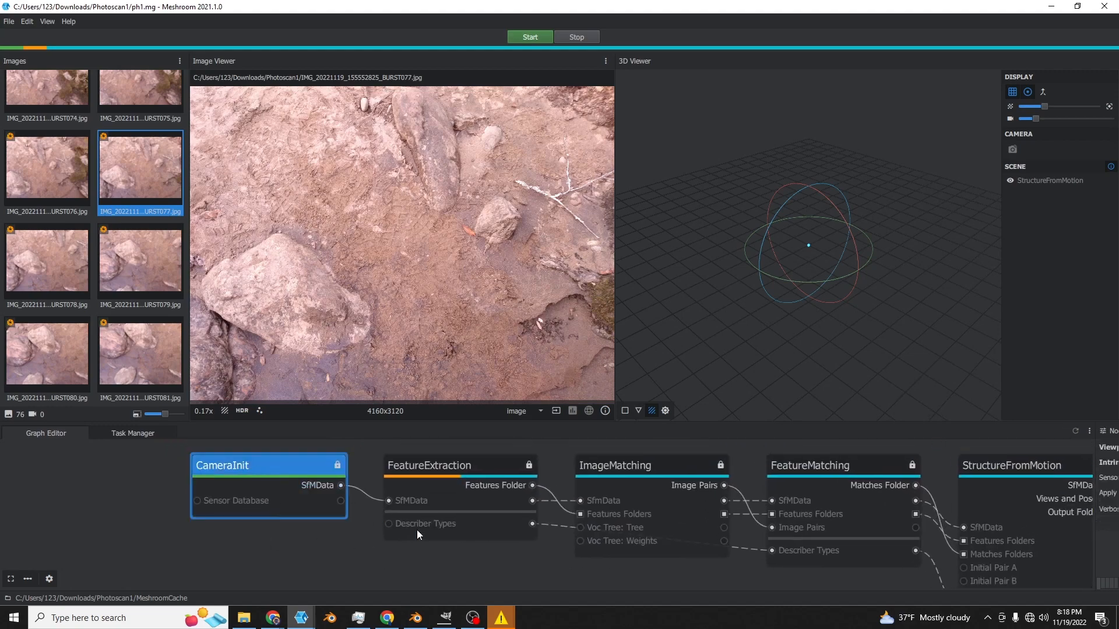
pyautogui.moveTo(414, 538); pyautogui.dragTo(318, 539, button='middle')
pyautogui.click(352, 501)
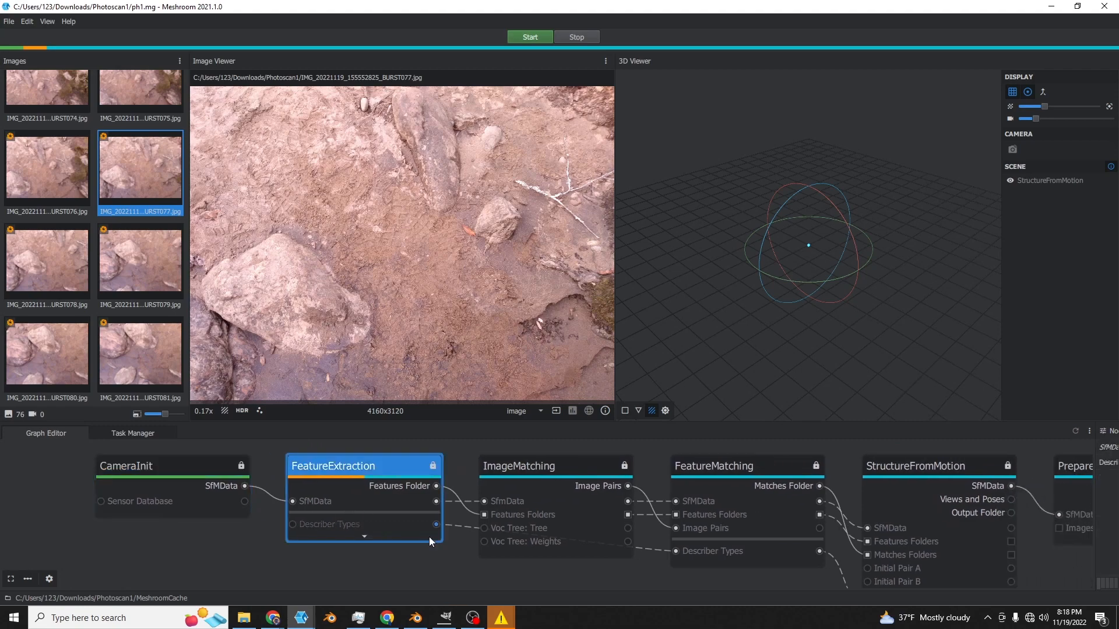
pyautogui.moveTo(550, 541); pyautogui.dragTo(286, 512, button='middle')
pyautogui.moveTo(452, 504); pyautogui.dragTo(432, 520, button='middle')
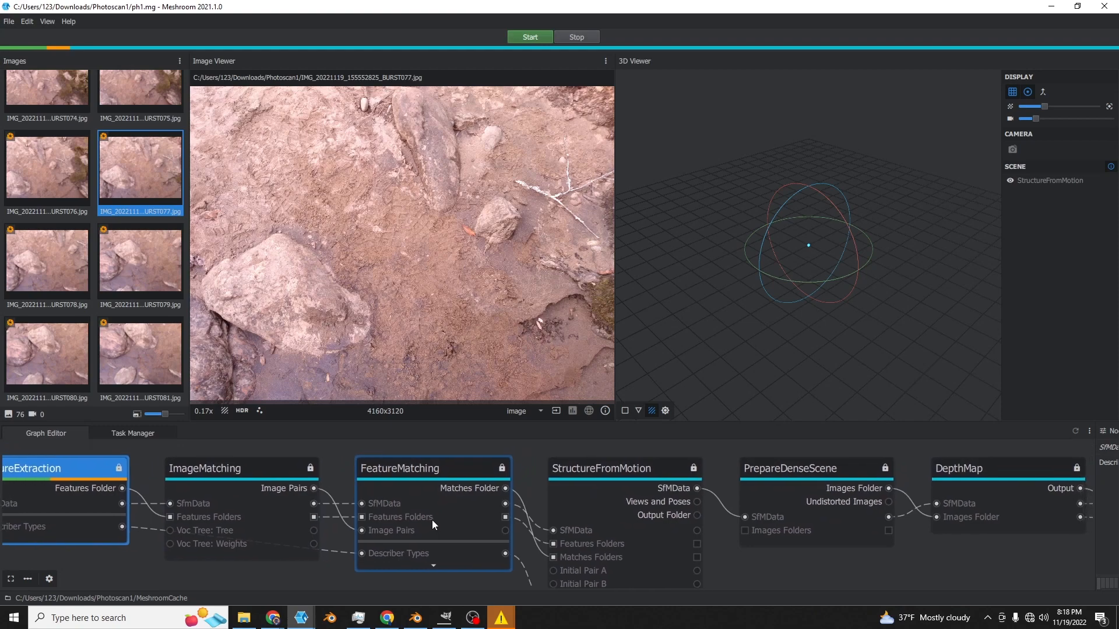
pyautogui.moveTo(572, 515); pyautogui.dragTo(493, 497, button='middle')
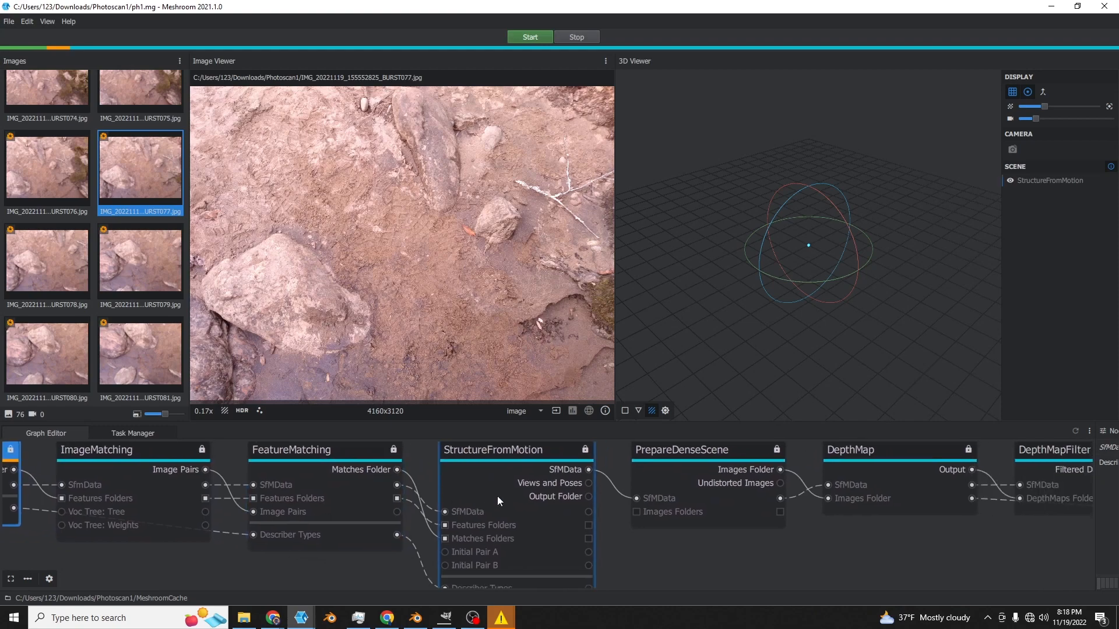
pyautogui.moveTo(658, 484); pyautogui.dragTo(492, 505, button='middle')
pyautogui.click(492, 505)
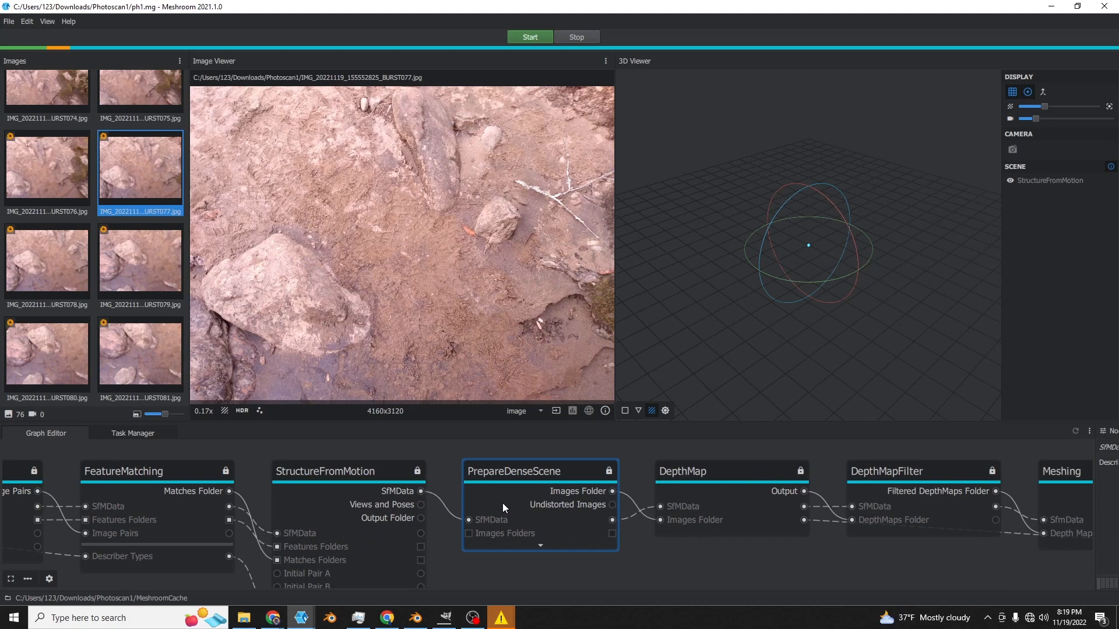
# - Examine the remaining pipeline nodes, from DepthMap and DepthMapFilter through Meshing and MeshFiltering to Texturing
pyautogui.moveTo(574, 501); pyautogui.dragTo(318, 494, button='middle')
pyautogui.click(436, 495)
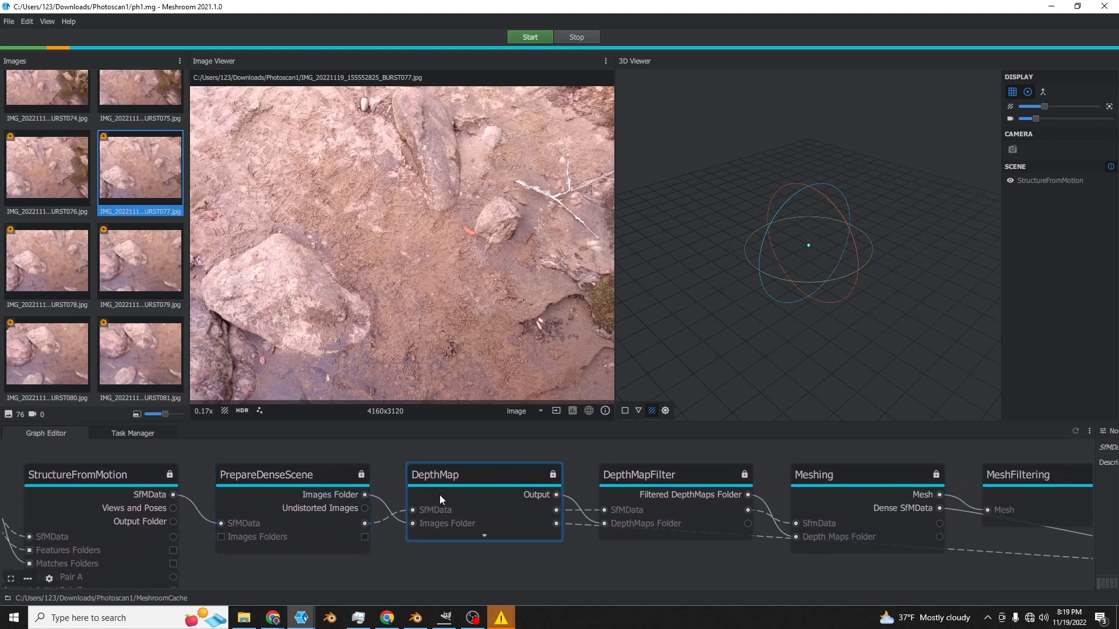
pyautogui.click(655, 526)
pyautogui.moveTo(655, 526); pyautogui.dragTo(522, 526, button='middle')
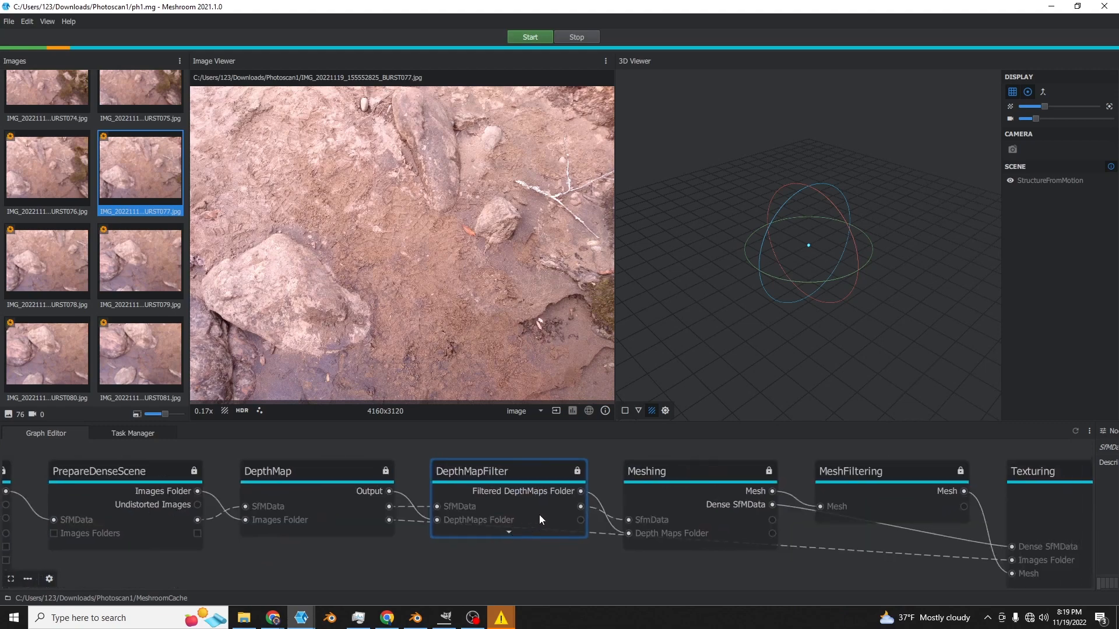
pyautogui.click(683, 508)
pyautogui.moveTo(683, 508); pyautogui.dragTo(533, 505, button='middle')
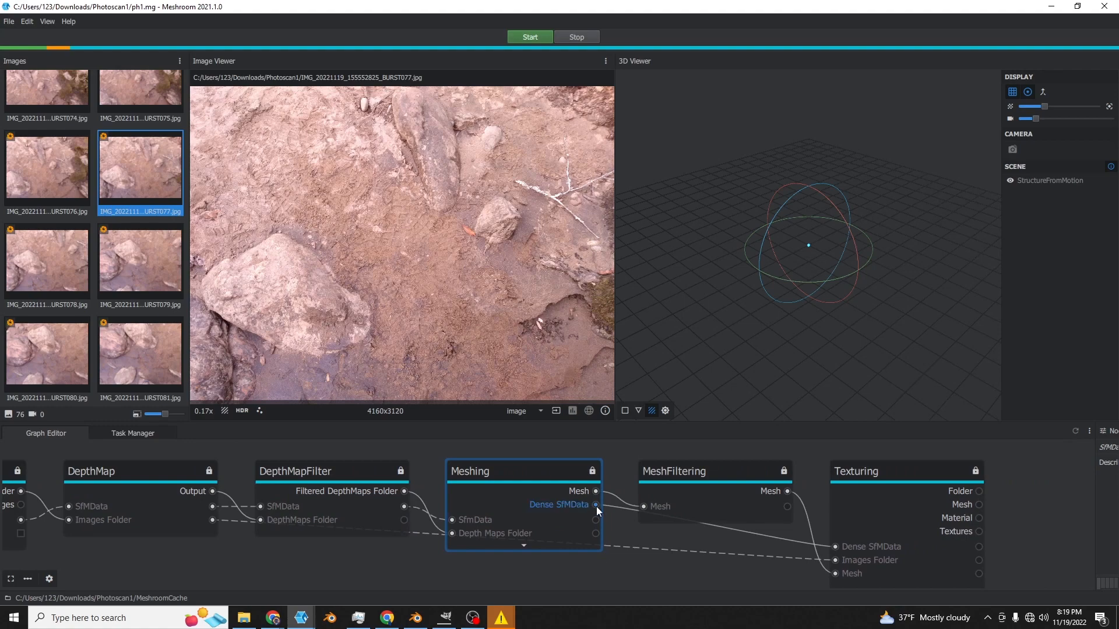
pyautogui.click(651, 507)
pyautogui.moveTo(650, 507); pyautogui.dragTo(476, 509, button='middle')
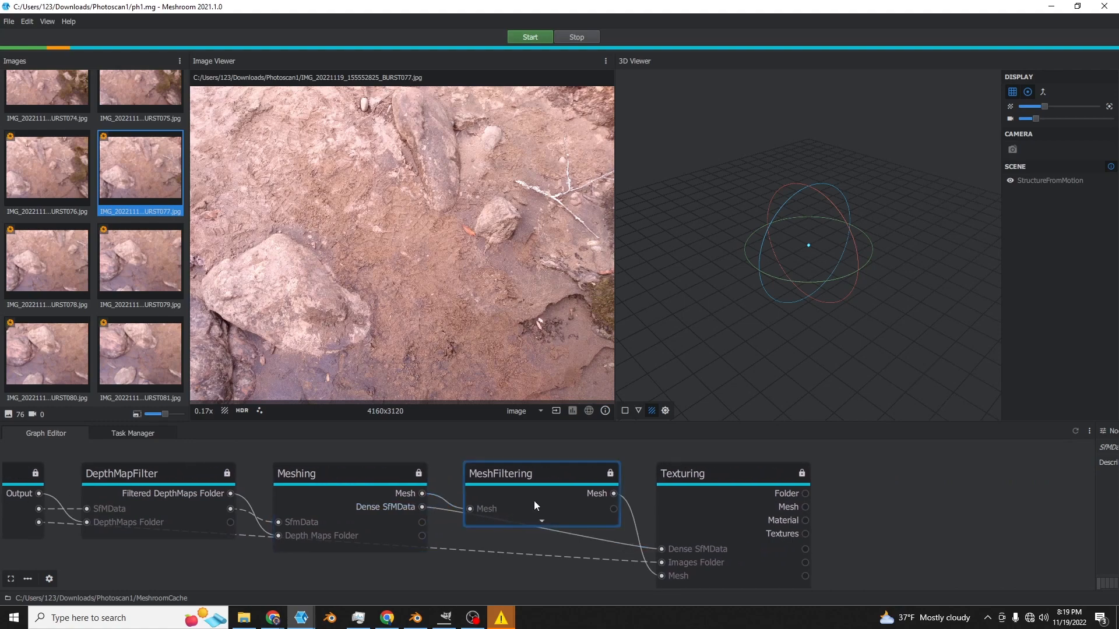
pyautogui.click(647, 514)
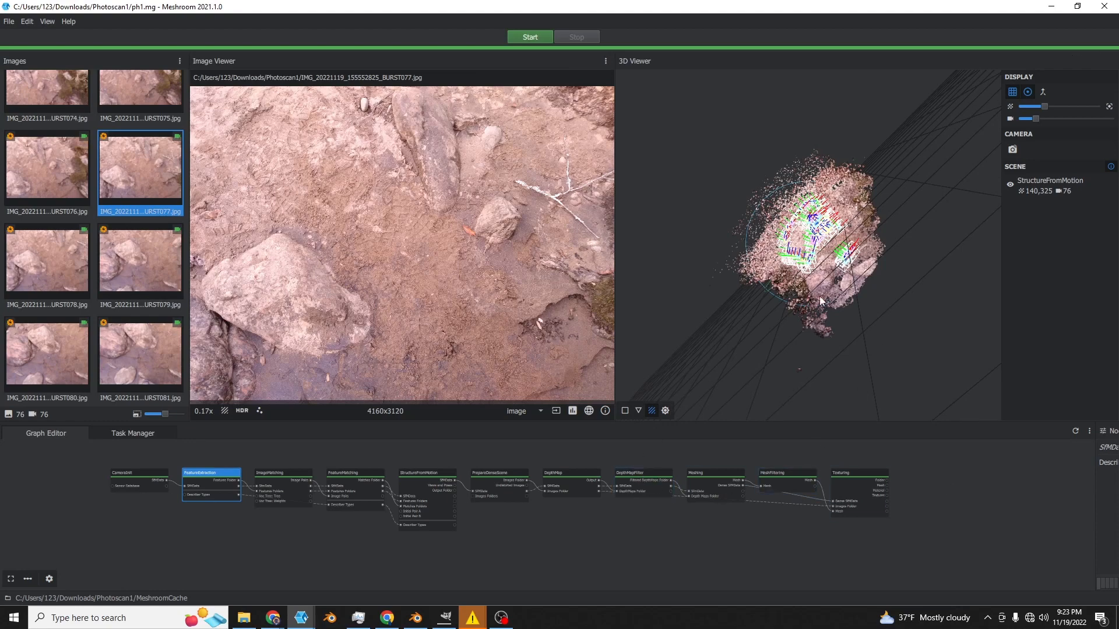
# - Inspect the computed StructureFromMotion point cloud and camera positions from different angles and distances
pyautogui.rightClick(839, 279)
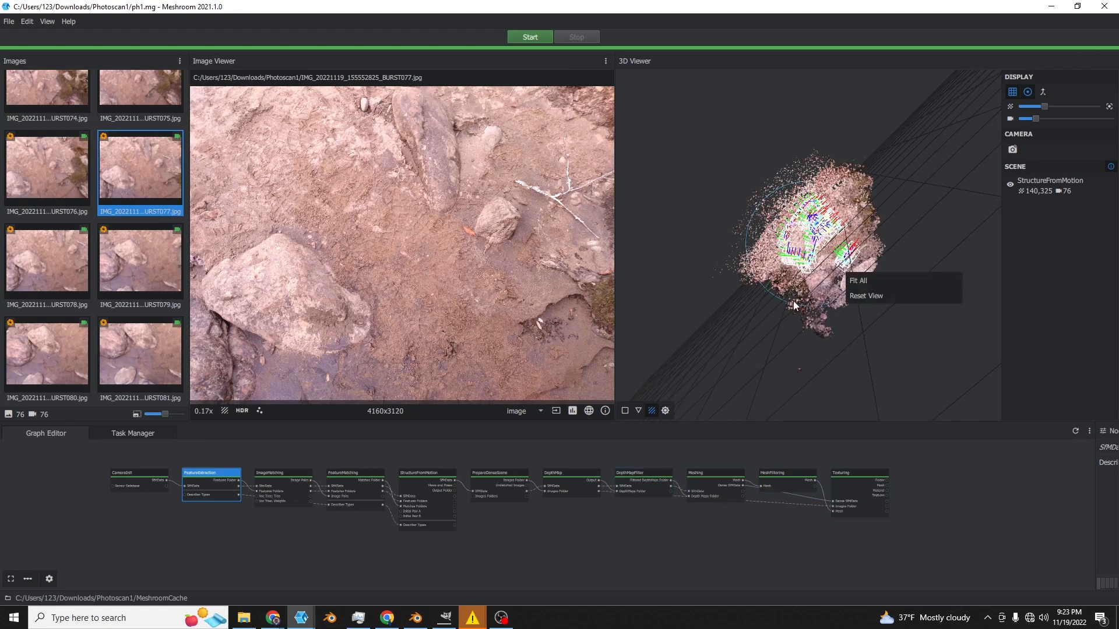
pyautogui.moveTo(792, 300); pyautogui.dragTo(831, 252)
pyautogui.scroll(5, 840, 215)
pyautogui.scroll(-2, 840, 216)
pyautogui.scroll(-5, 837, 215)
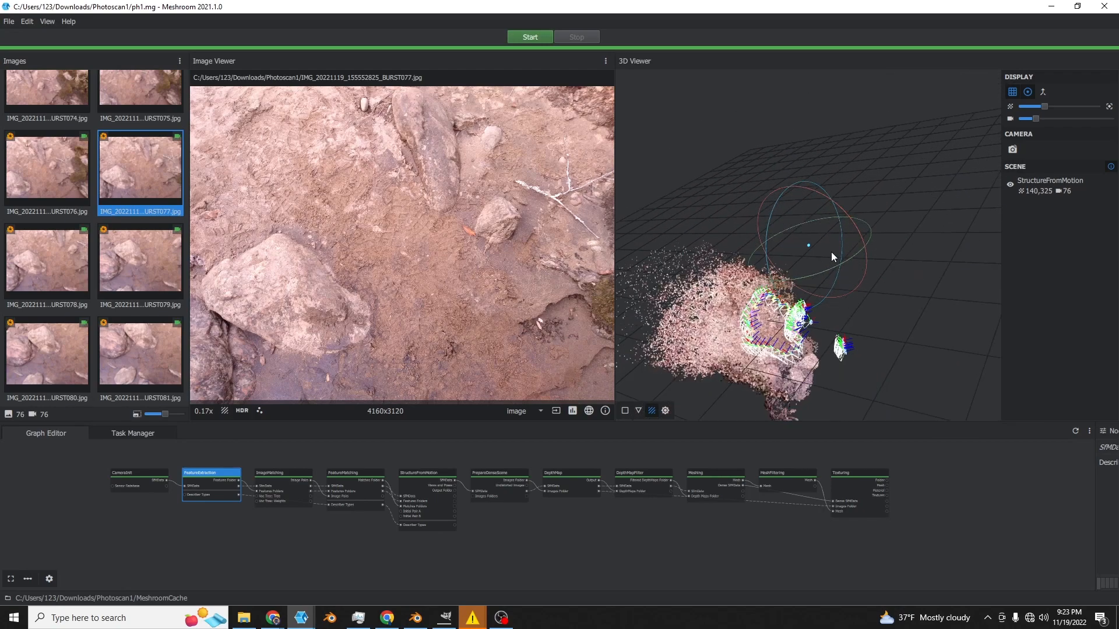
pyautogui.scroll(10, 831, 237)
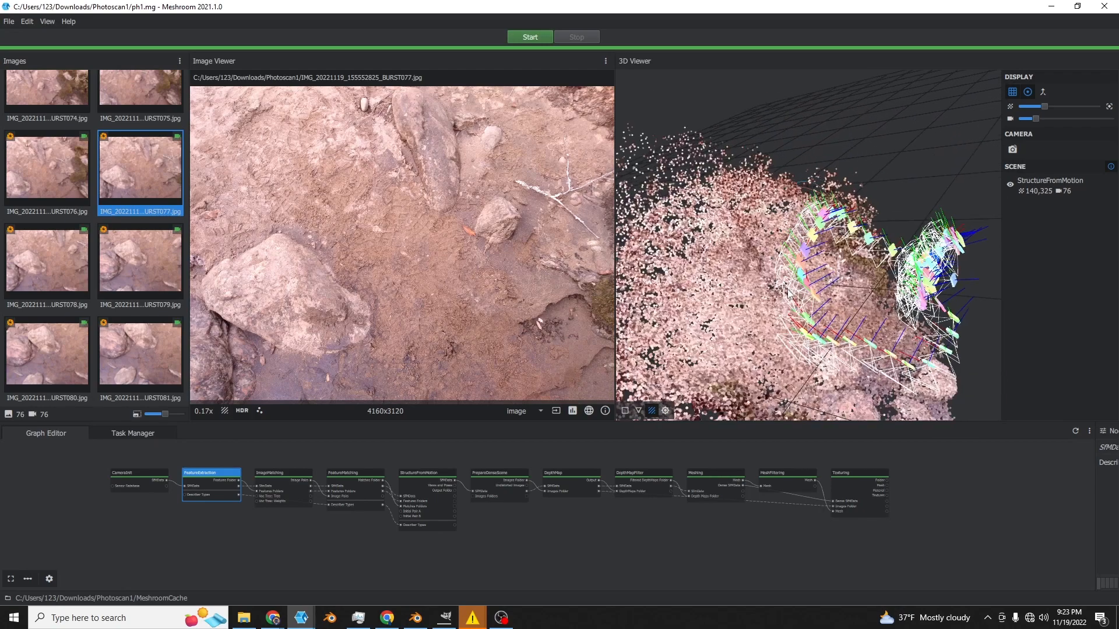
pyautogui.scroll(10, 786, 271)
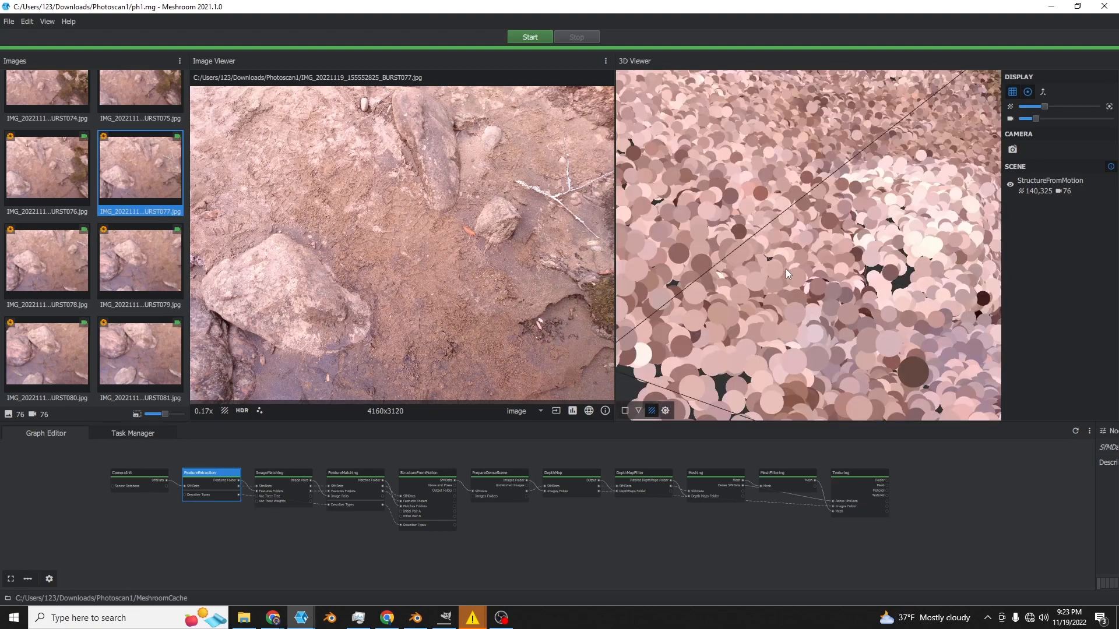
pyautogui.scroll(-10, 789, 278)
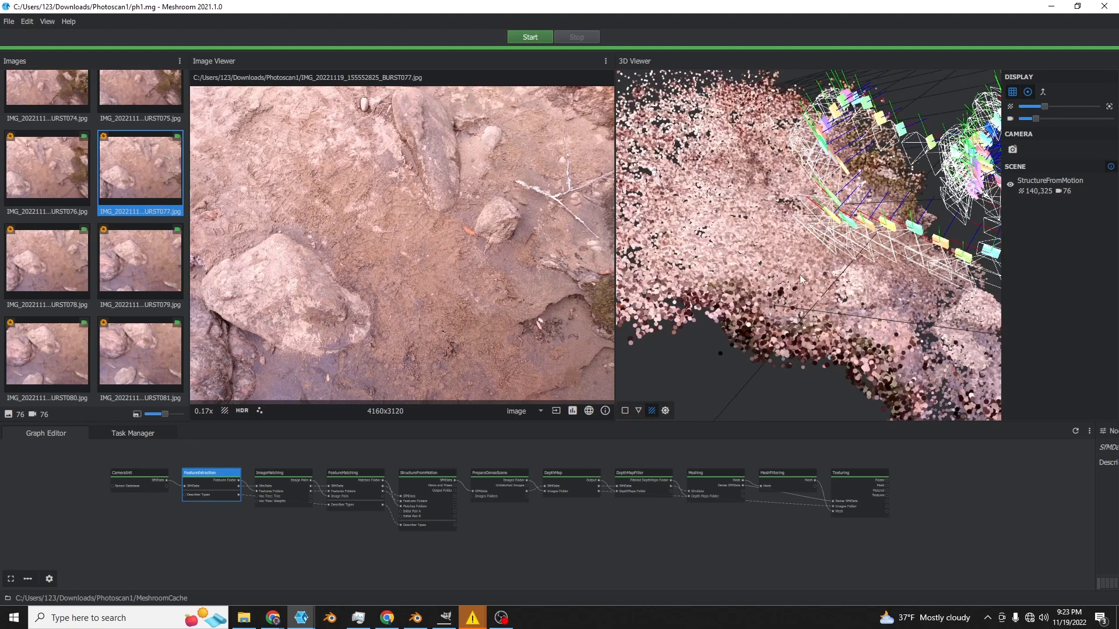
pyautogui.scroll(5, 800, 279)
pyautogui.scroll(-4, 801, 279)
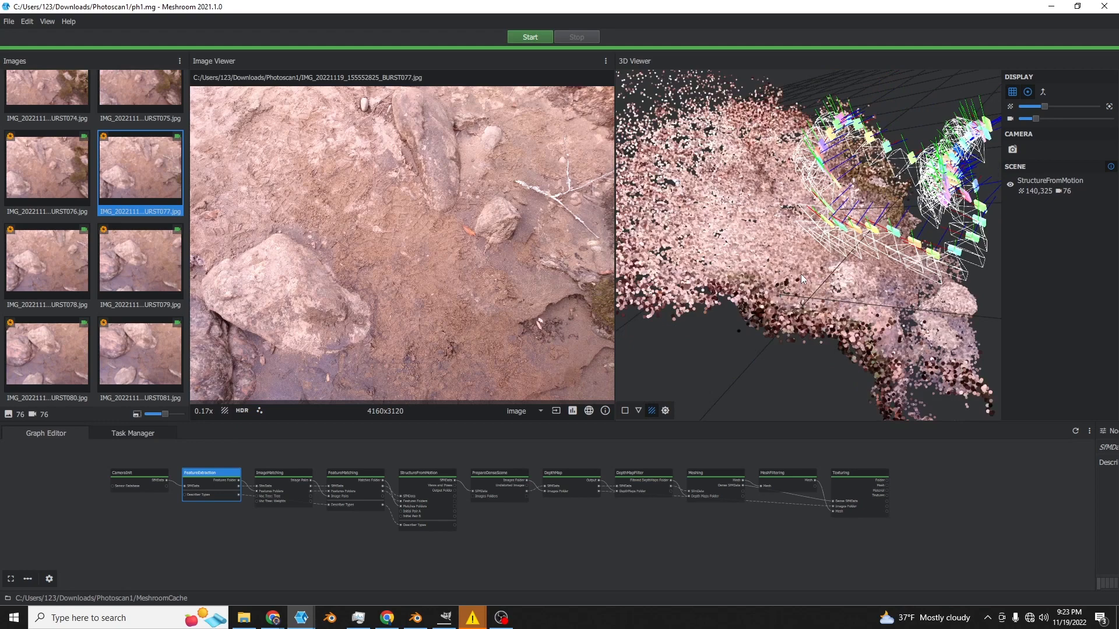
pyautogui.scroll(5, 801, 273)
pyautogui.scroll(-4, 801, 274)
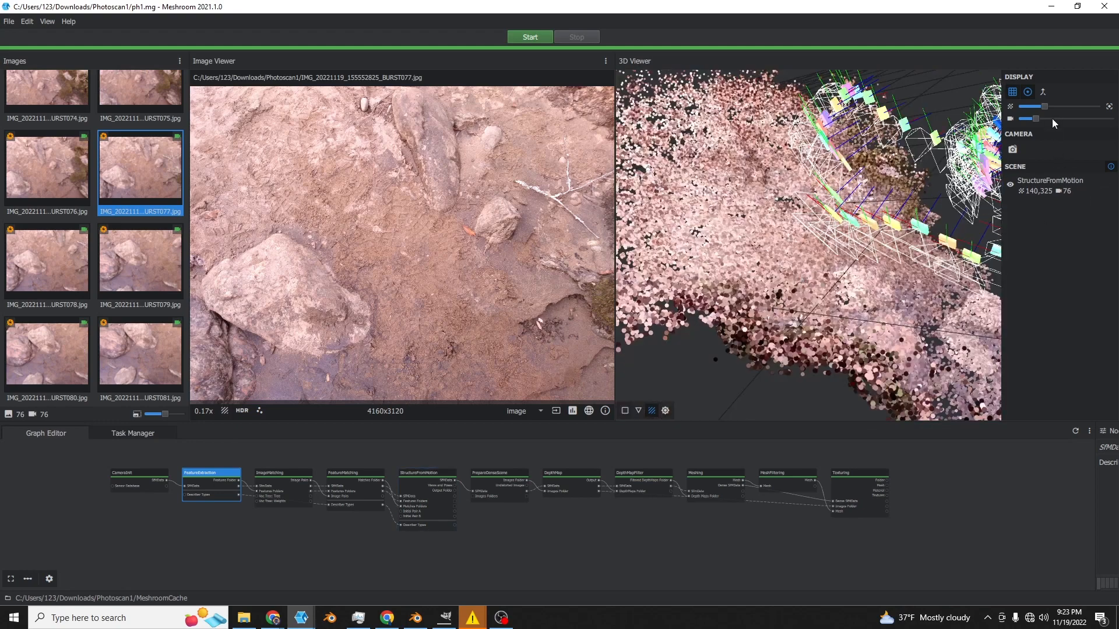
# - Reduce the point size to 0.49 and inspect the sparse point cloud and the cameras up close
pyautogui.moveTo(1044, 106); pyautogui.dragTo(1029, 109)
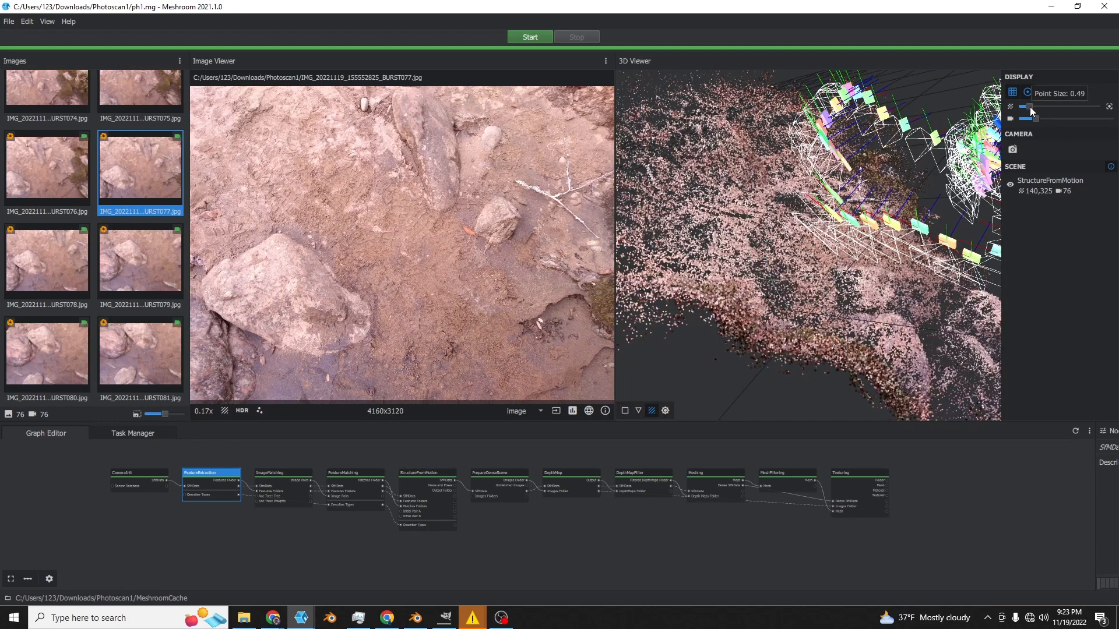
pyautogui.scroll(-4, 768, 274)
pyautogui.rightClick(744, 265)
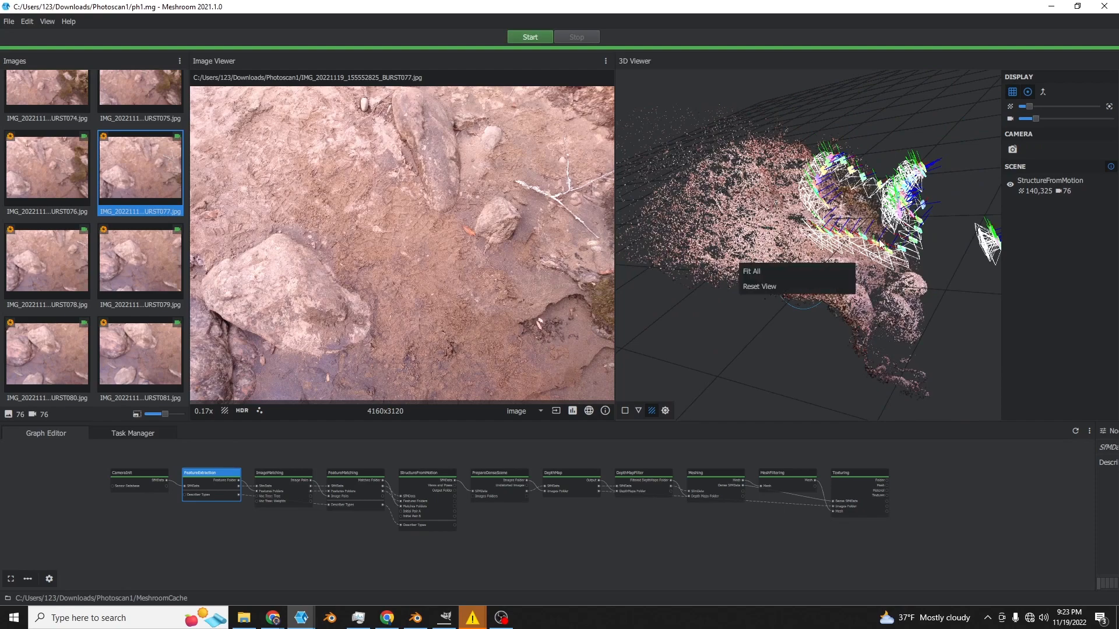
pyautogui.moveTo(878, 241); pyautogui.dragTo(821, 223)
pyautogui.scroll(5, 821, 224)
pyautogui.scroll(-4, 817, 229)
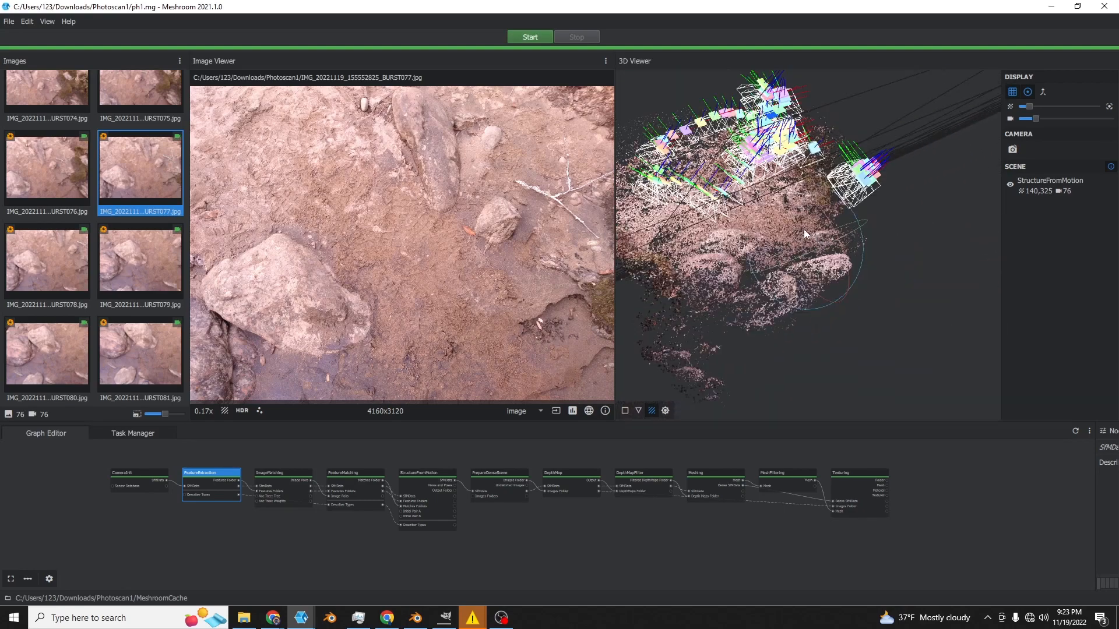
pyautogui.scroll(8, 798, 228)
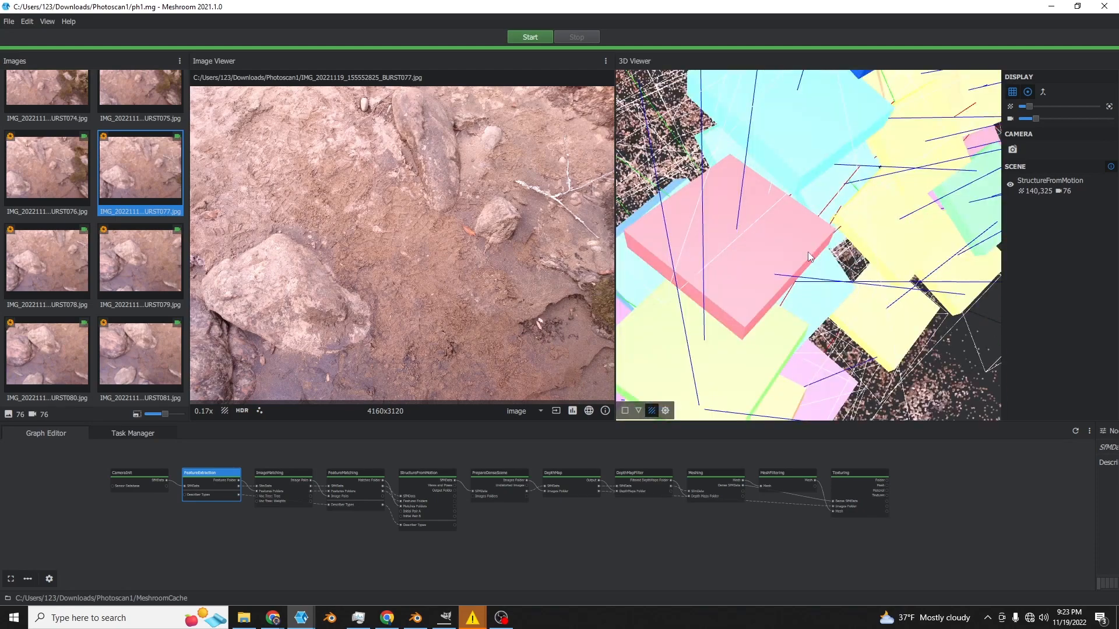
pyautogui.scroll(6, 810, 254)
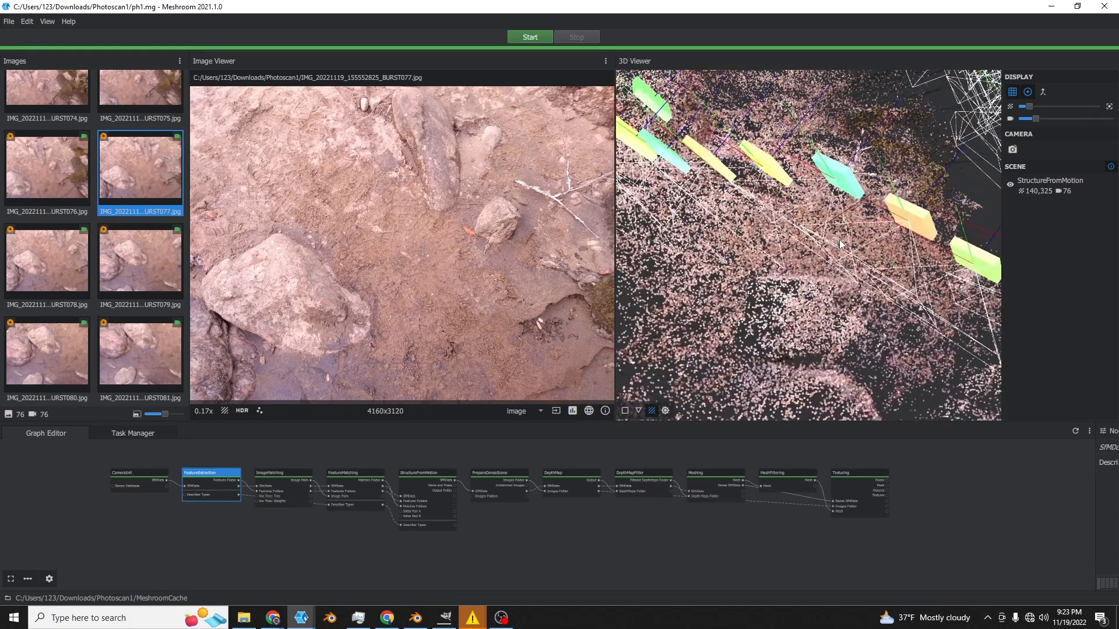
pyautogui.scroll(-10, 881, 227)
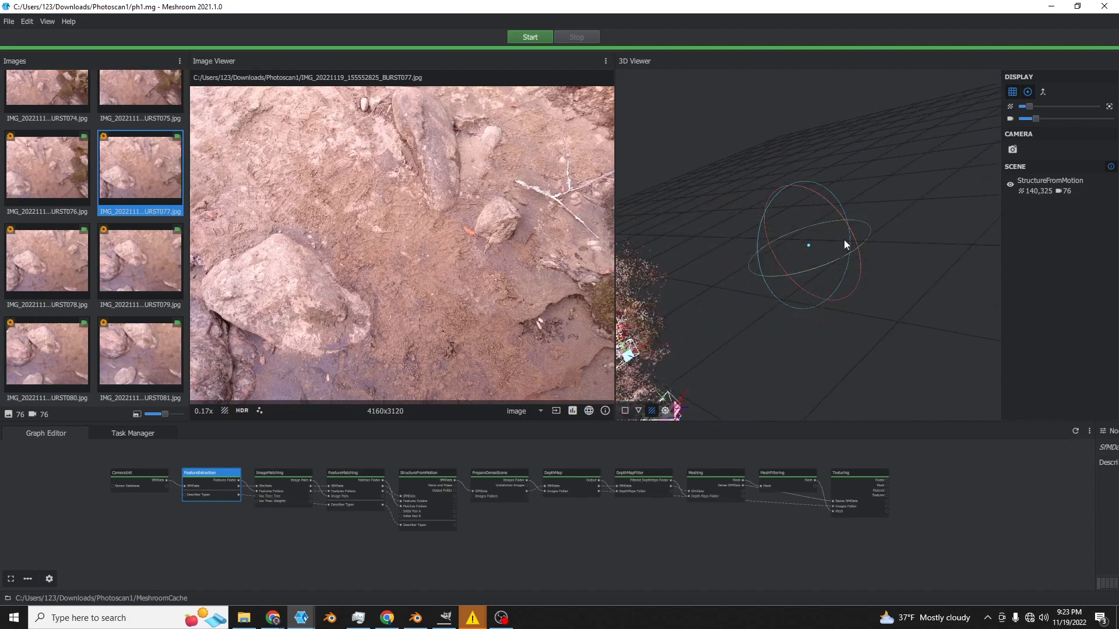
# - Reduce the displayed camera size to its minimum and increase the point size of the cloud
pyautogui.moveTo(1040, 120); pyautogui.dragTo(1026, 119)
pyautogui.moveTo(736, 240)
pyautogui.mouseDown()
pyautogui.moveTo(812, 233)
pyautogui.moveTo(799, 253)
pyautogui.moveTo(746, 251)
pyautogui.mouseUp()
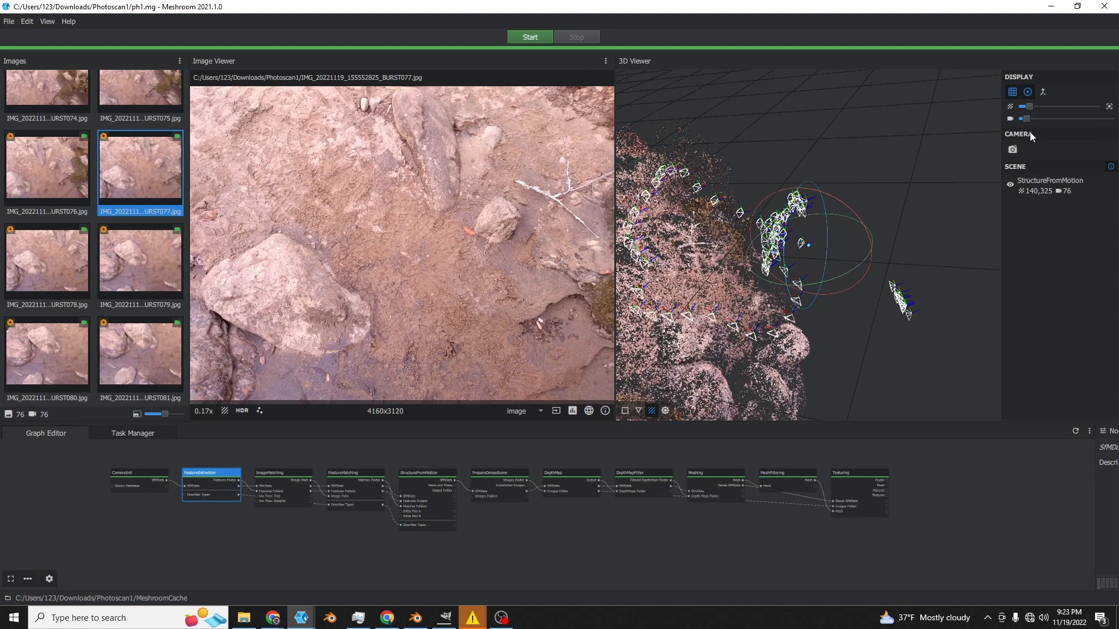
pyautogui.moveTo(1025, 119); pyautogui.dragTo(1046, 107)
# - Hide the StructureFromMotion point cloud, load the Texturing result into the 3D Viewer and inspect the textured mesh
pyautogui.click(1011, 185)
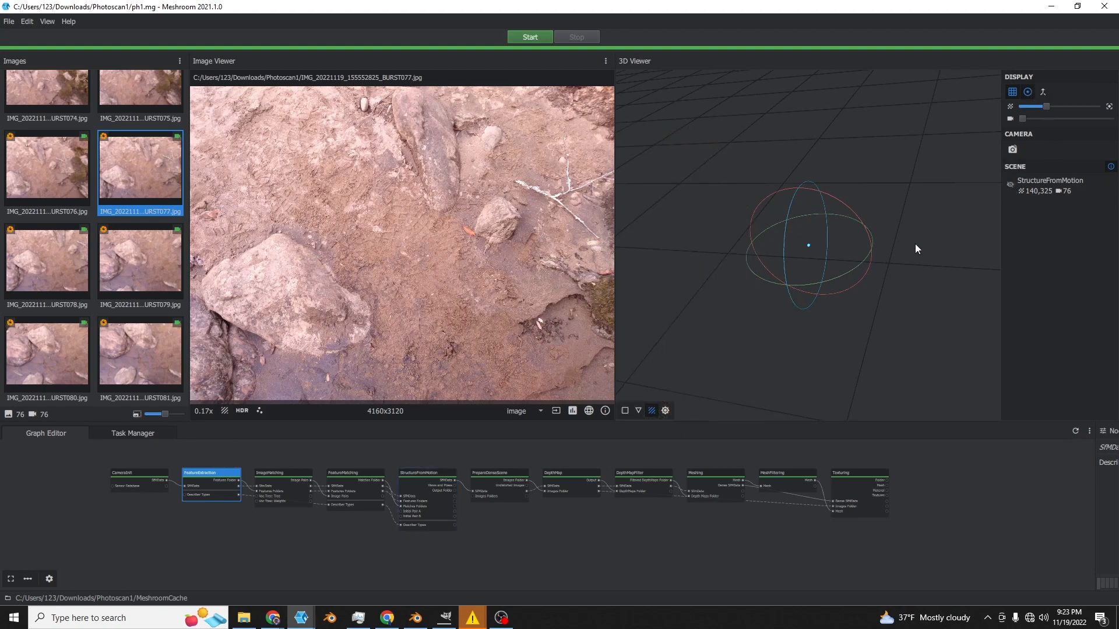
pyautogui.click(837, 484)
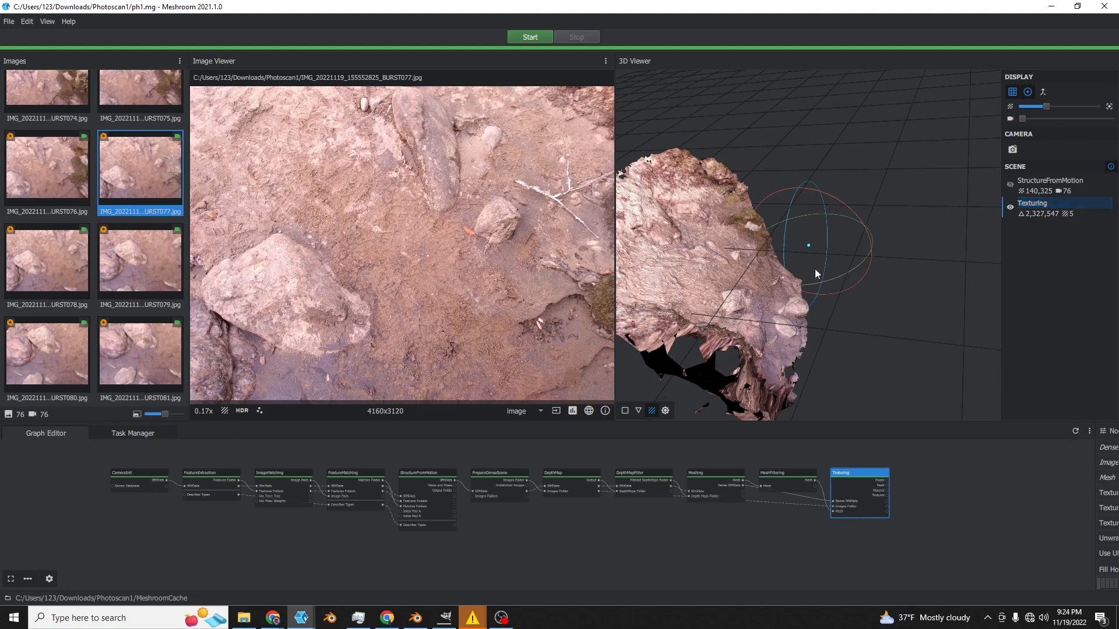
pyautogui.moveTo(757, 299); pyautogui.dragTo(722, 257)
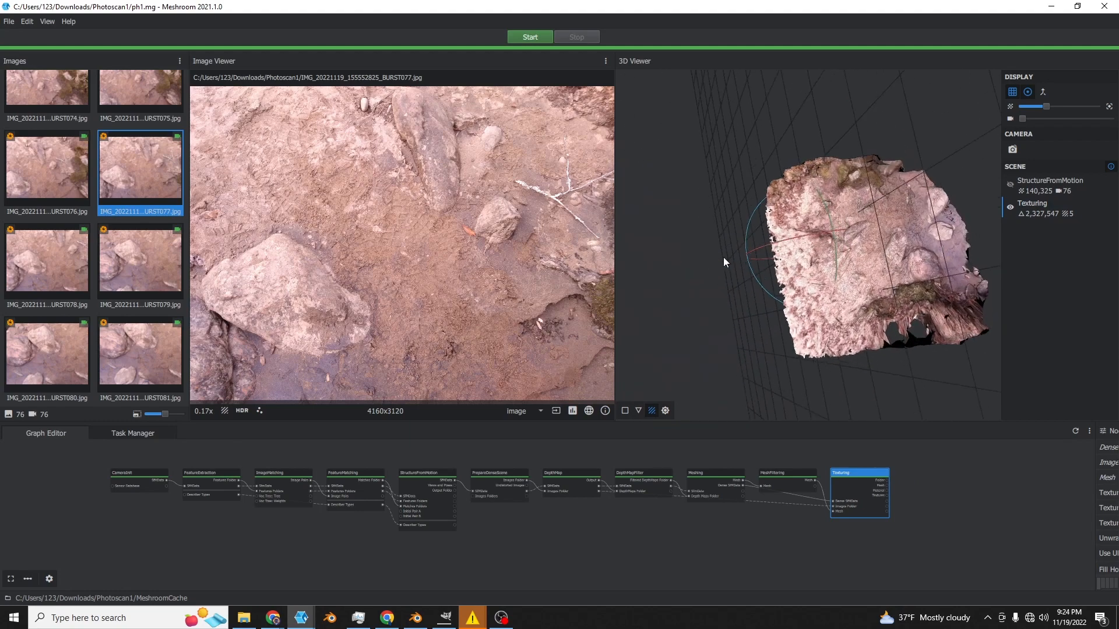
# - Examine the textured mesh up close from another angle in the 3D Viewer
pyautogui.scroll(5, 857, 271)
pyautogui.moveTo(858, 270); pyautogui.dragTo(912, 243)
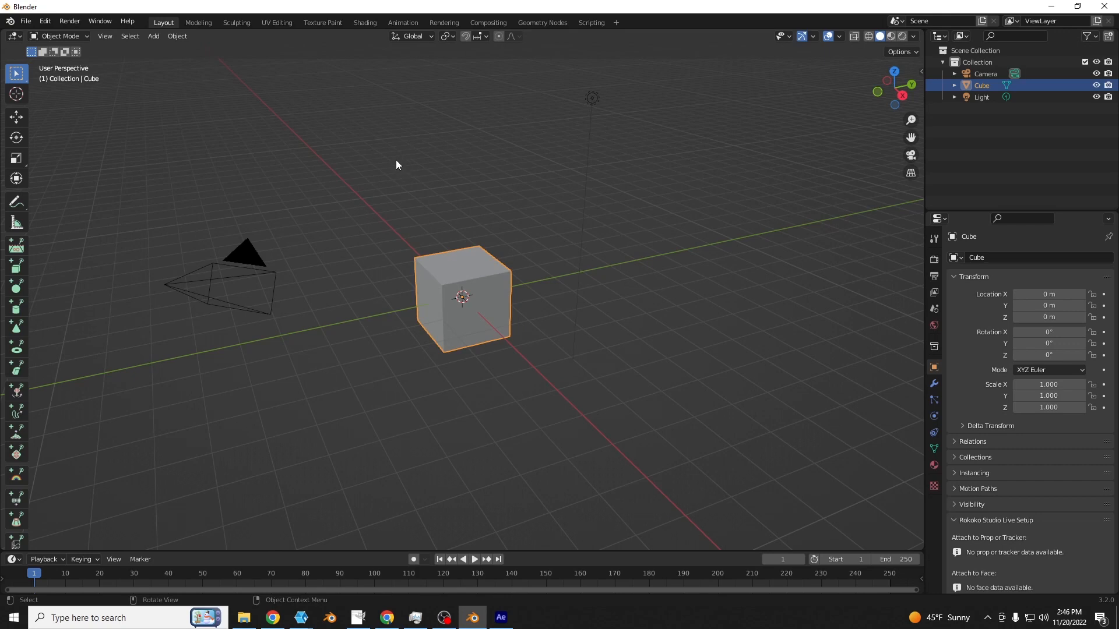
# - In Blender, delete the default cube and start a Wavefront (.obj) (experimental) import
pyautogui.press('Delete')
pyautogui.click(26, 21)
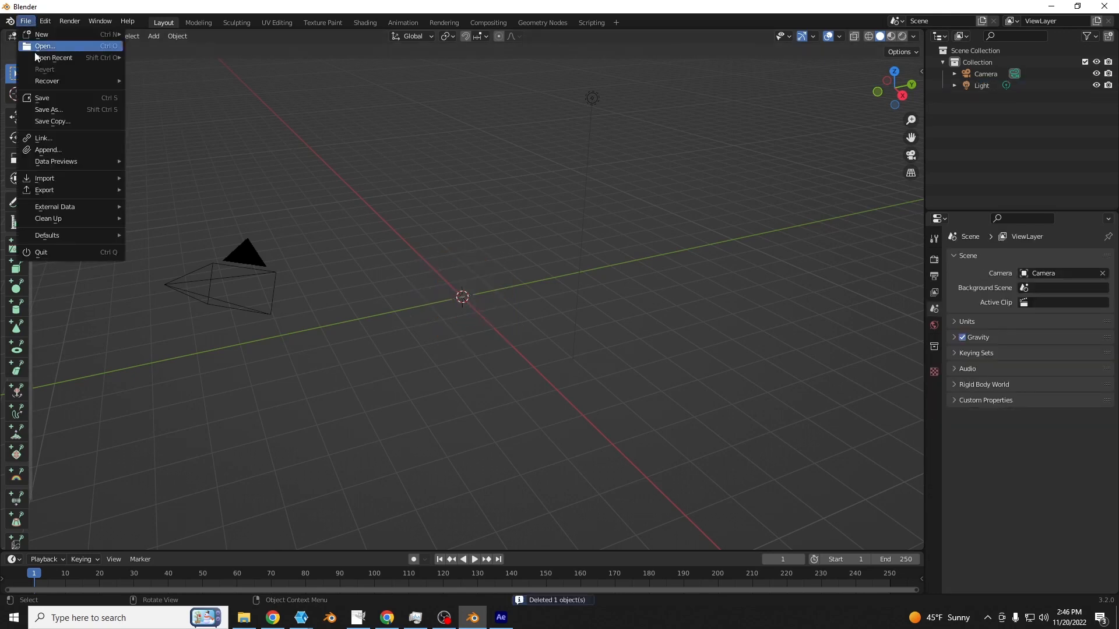
pyautogui.moveTo(83, 177)
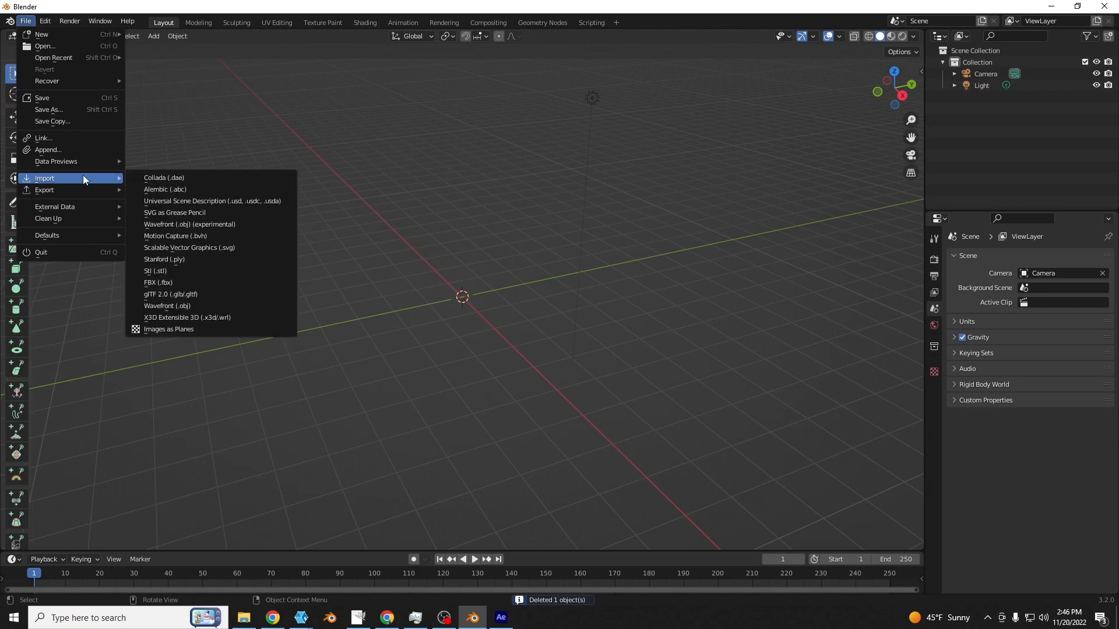
pyautogui.click(163, 224)
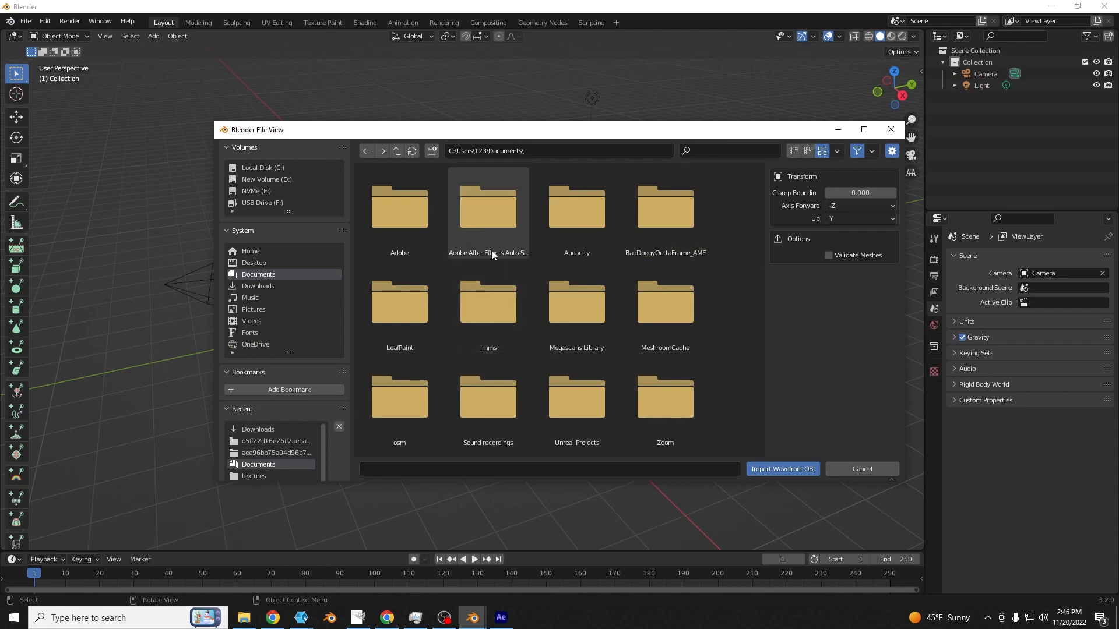
# - Import texturedMesh.obj from the Texturing results in Downloads\Photoscan1\MeshroomCache, re-sorting the Downloads folder to find Photoscan1
pyautogui.click(268, 286)
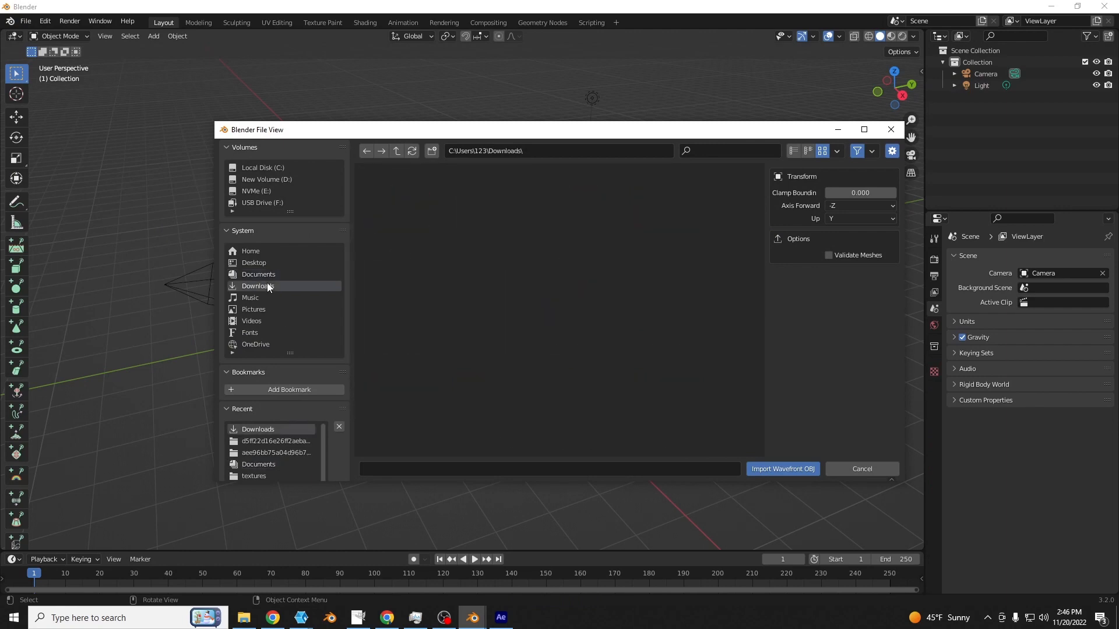
pyautogui.rightClick(729, 221)
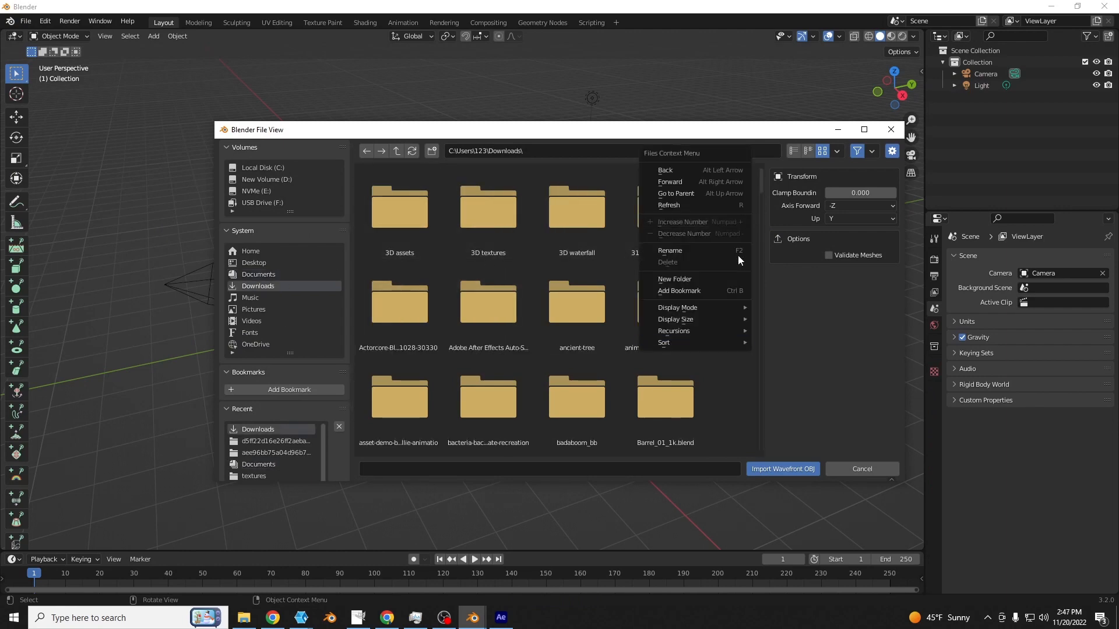
pyautogui.moveTo(692, 342)
pyautogui.click(781, 368)
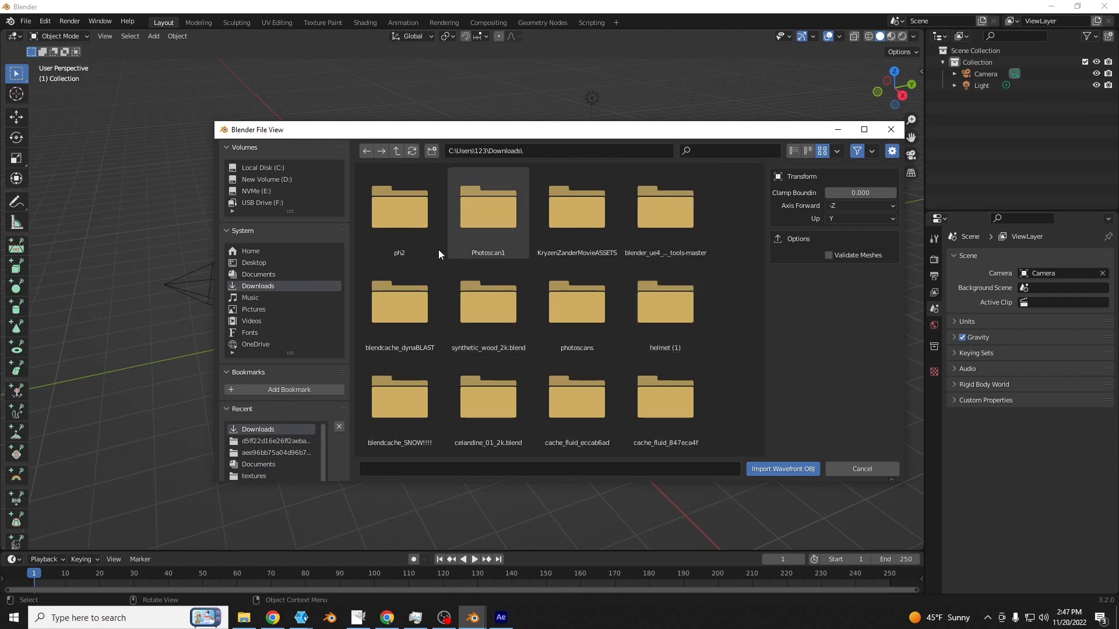
pyautogui.doubleClick(495, 225)
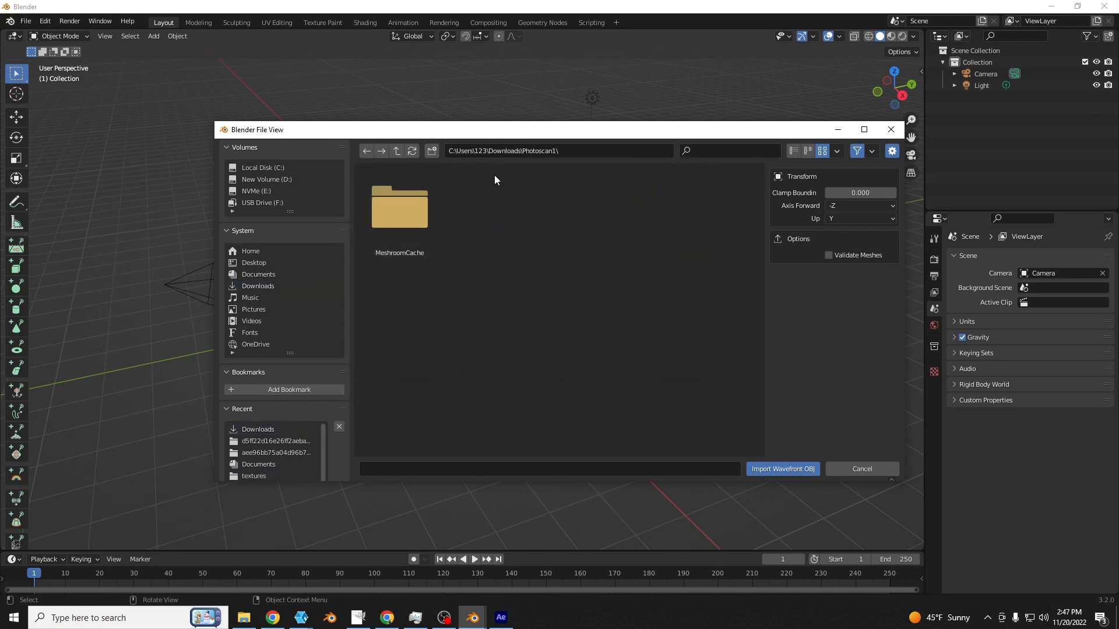
pyautogui.doubleClick(412, 208)
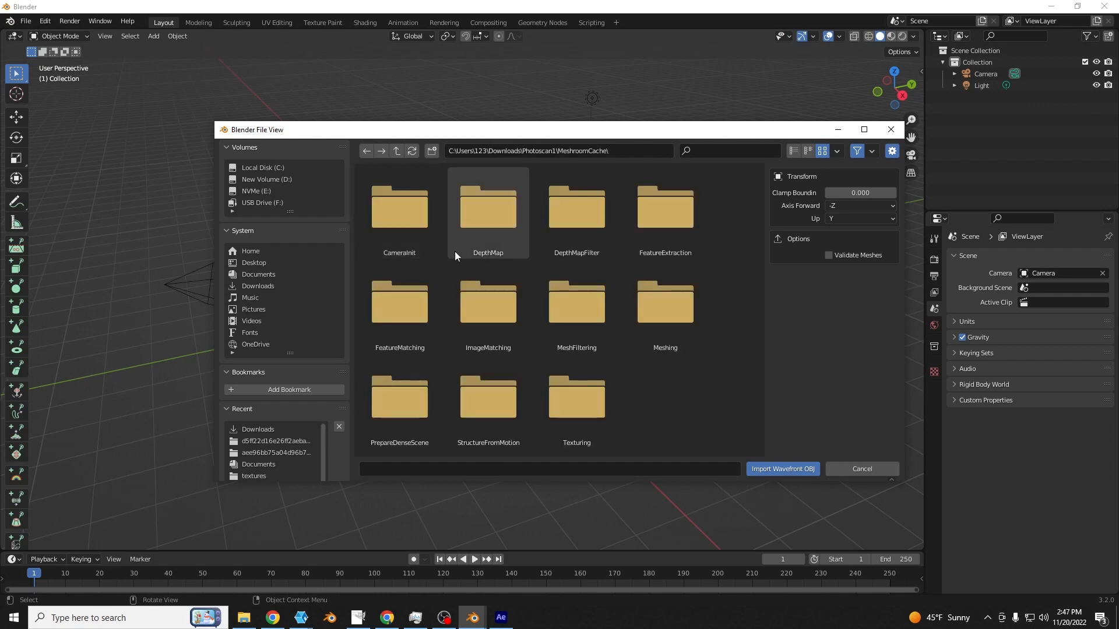
pyautogui.doubleClick(572, 392)
pyautogui.doubleClick(414, 224)
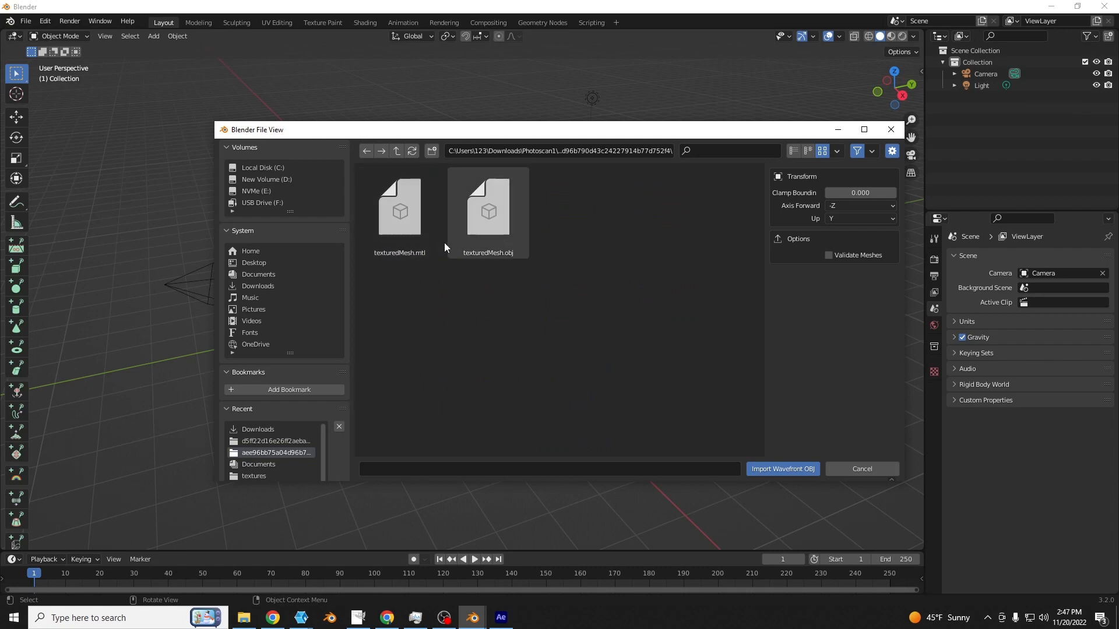
pyautogui.doubleClick(466, 240)
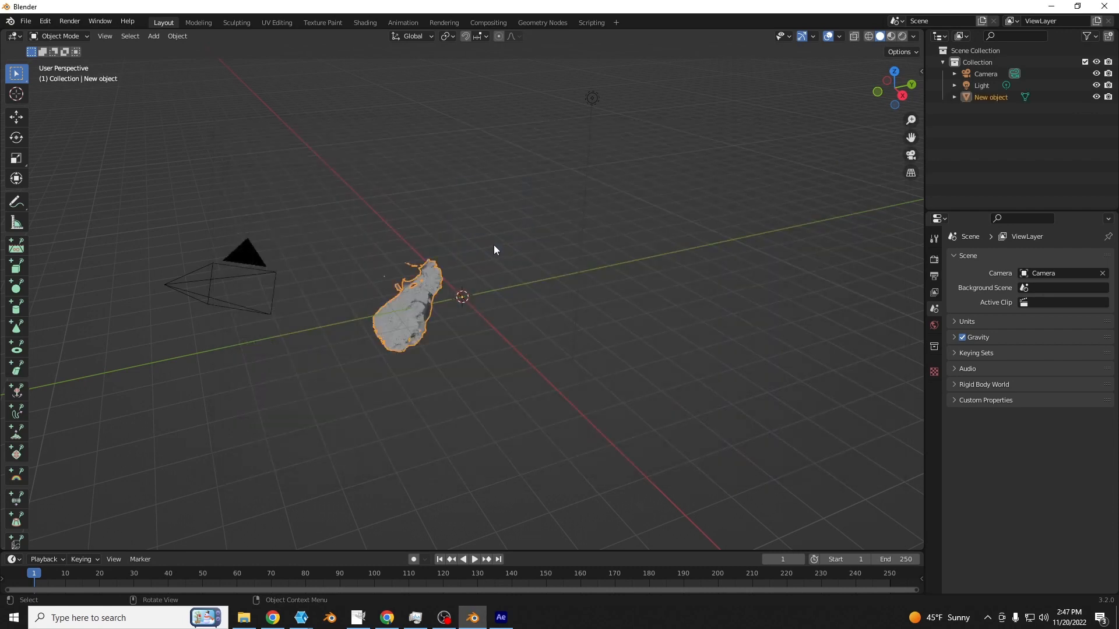
# - Rotate the imported scan about the global X axis to an X rotation of about -144°
pyautogui.moveTo(517, 245); pyautogui.dragTo(502, 138, button='middle')
pyautogui.scroll(3, 516, 145)
pyautogui.scroll(4, 510, 130)
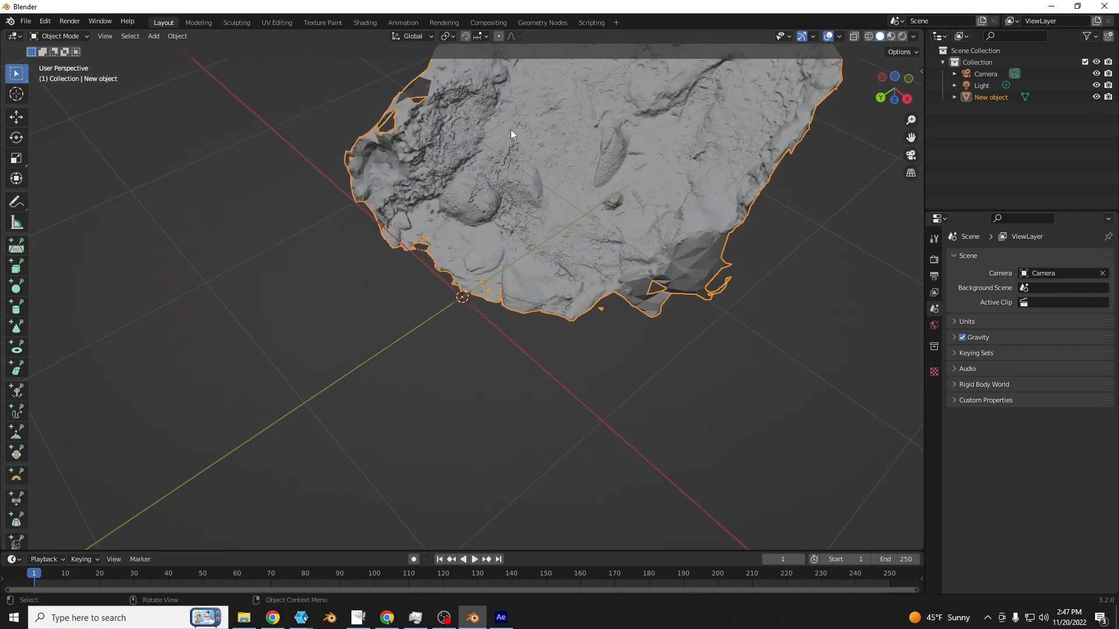
pyautogui.moveTo(582, 150); pyautogui.dragTo(429, 100, button='middle')
pyautogui.scroll(-5, 429, 100)
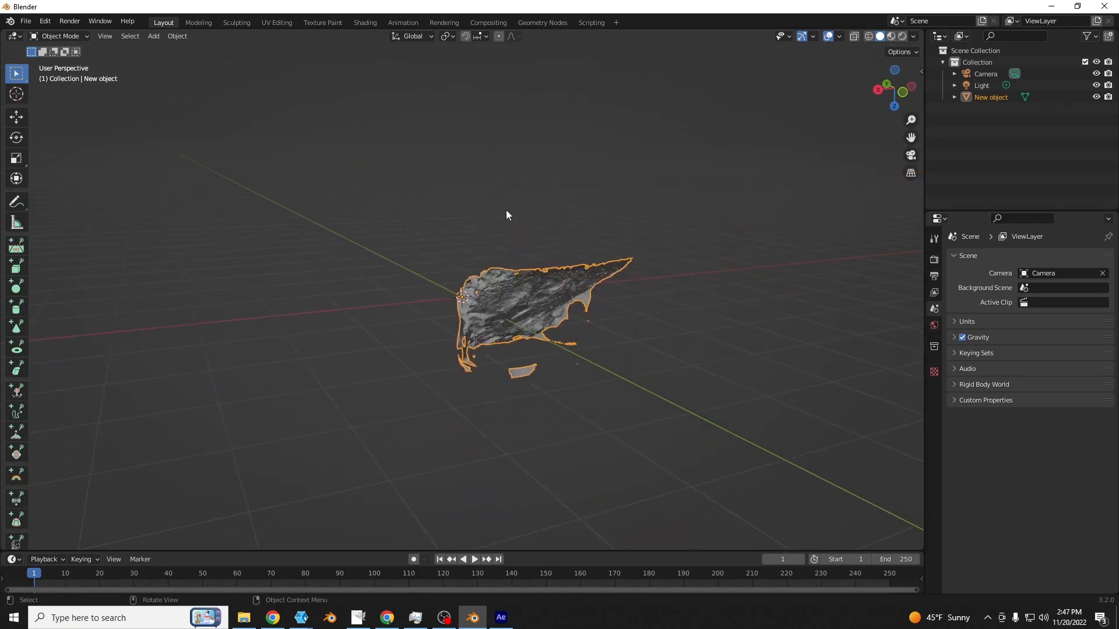
pyautogui.moveTo(507, 212); pyautogui.dragTo(641, 524, button='middle')
pyautogui.scroll(3, 641, 525)
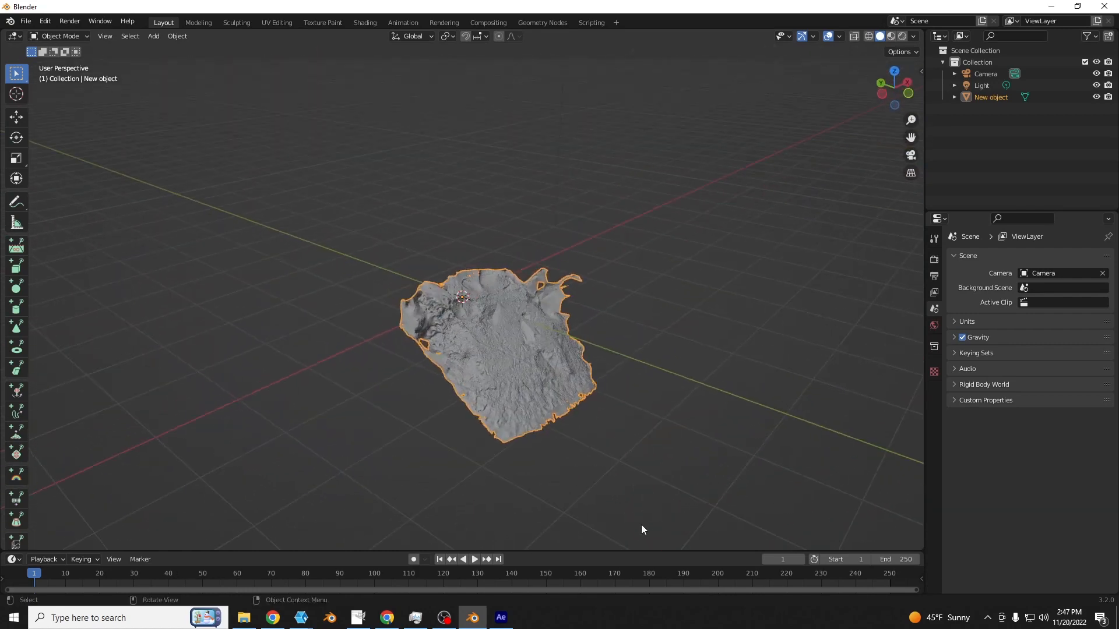
pyautogui.press('r')
pyautogui.press('x')
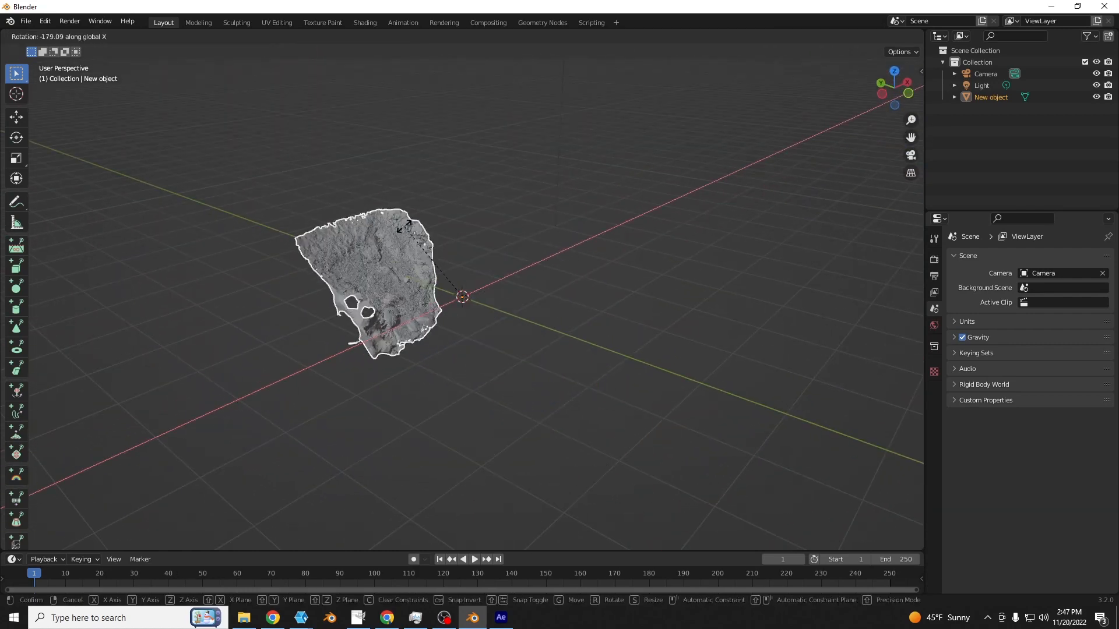
pyautogui.click(382, 305)
# - Set the scan's origin to its geometry
pyautogui.rightClick(382, 305)
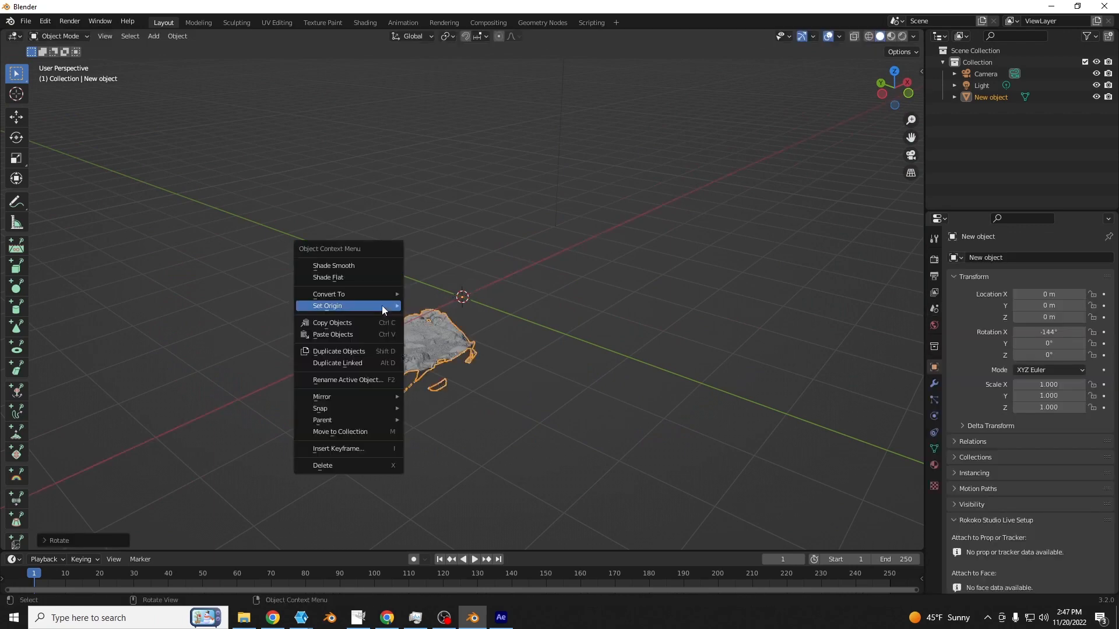
pyautogui.moveTo(389, 308)
pyautogui.click(506, 324)
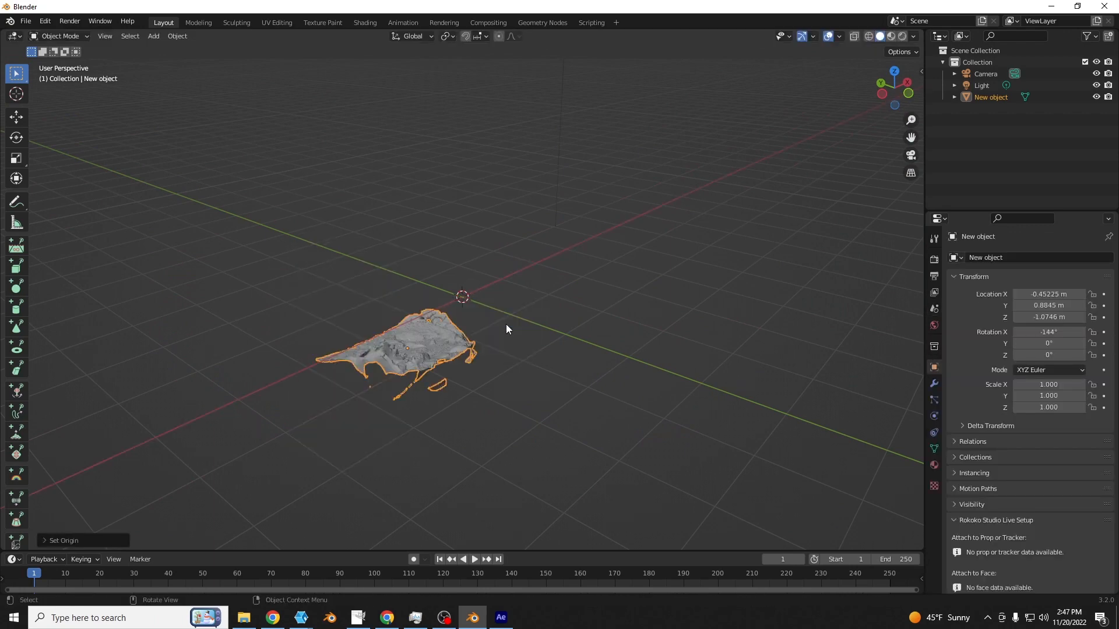
# - Move the scan along Z, Y and X to about 0.38 m, -0.12 m and 0.56 m, near the world origin
pyautogui.press('g')
pyautogui.press('z')
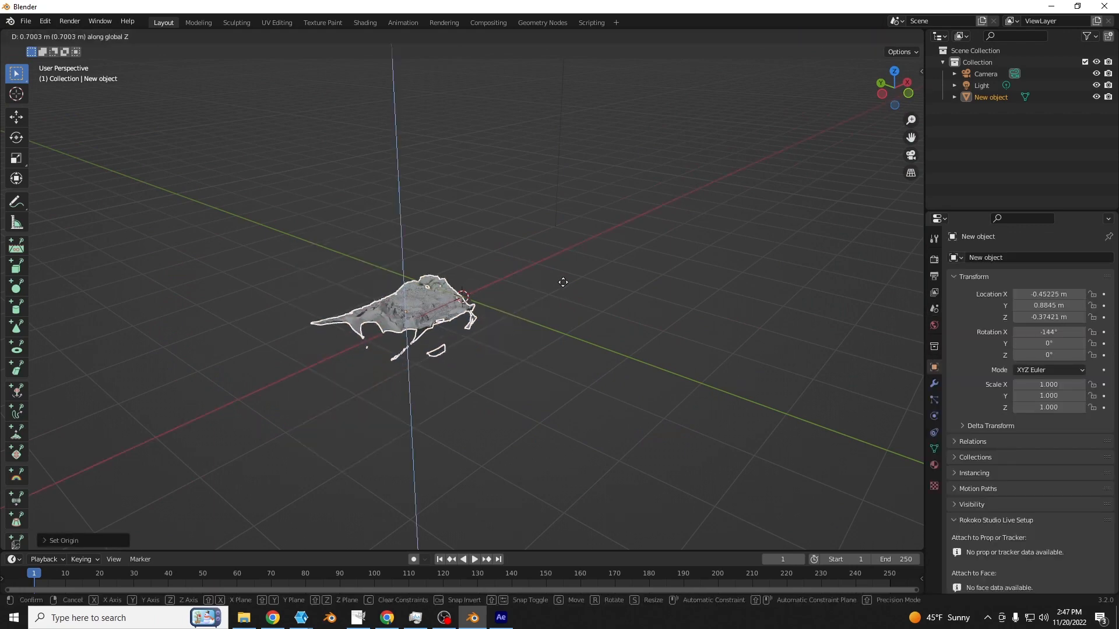
pyautogui.click(583, 243)
pyautogui.moveTo(583, 242); pyautogui.dragTo(688, 347, button='middle')
pyautogui.press('g')
pyautogui.press('y')
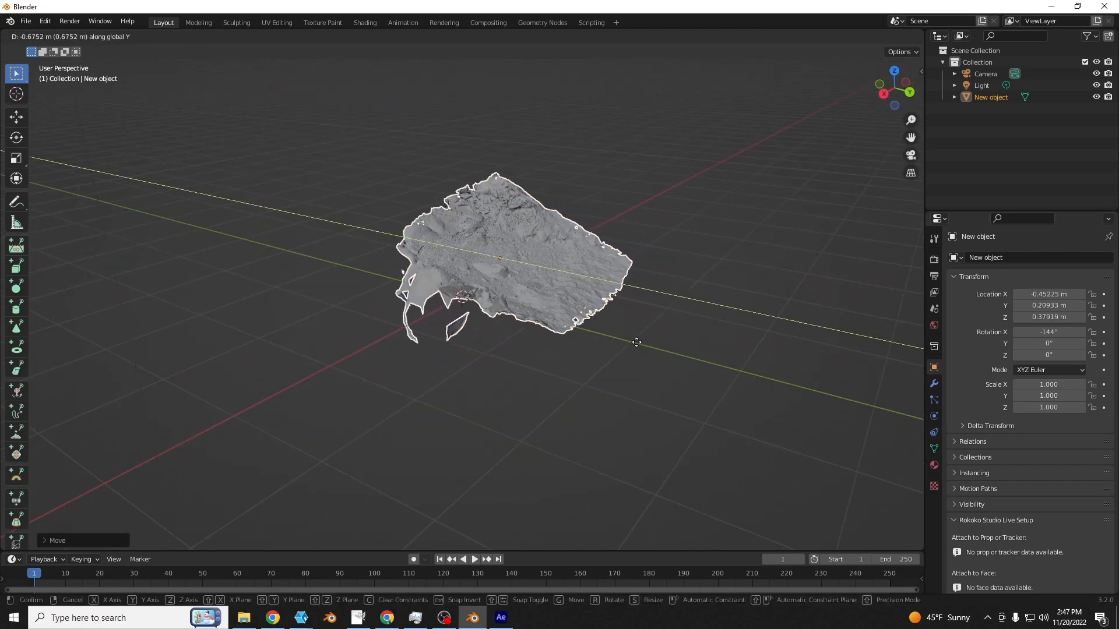
pyautogui.click(614, 340)
pyautogui.moveTo(614, 341); pyautogui.dragTo(586, 331, button='middle')
pyautogui.press('g')
pyautogui.press('x')
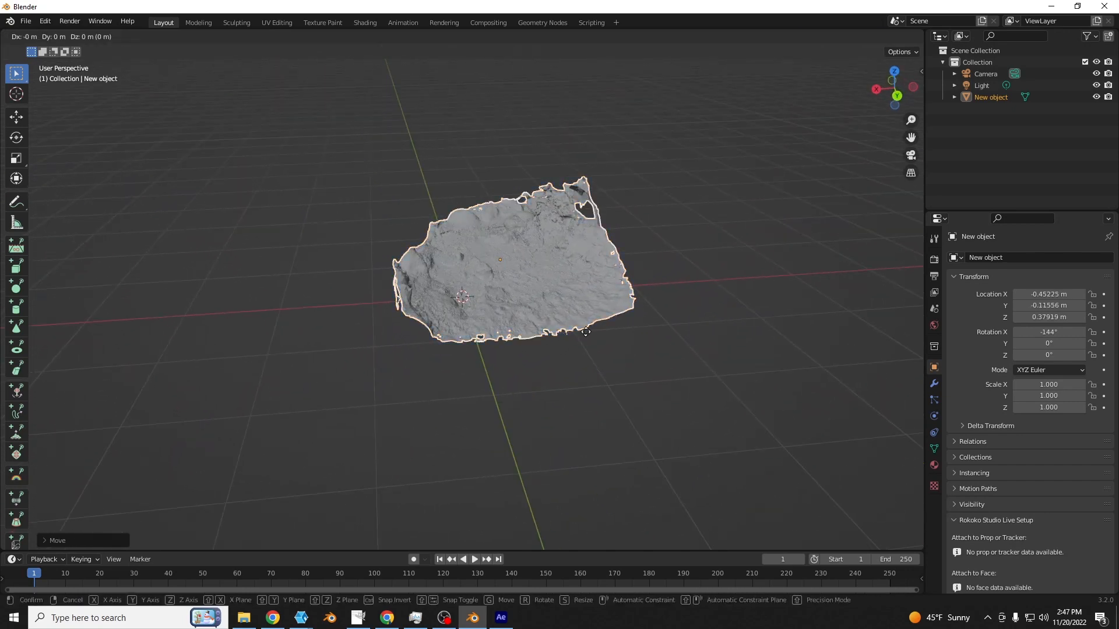
pyautogui.click(495, 341)
# - Level the scan by rotating it about the global X axis to an X rotation of about -107°
pyautogui.moveTo(496, 341); pyautogui.dragTo(338, 356, button='middle')
pyautogui.scroll(10, 337, 349)
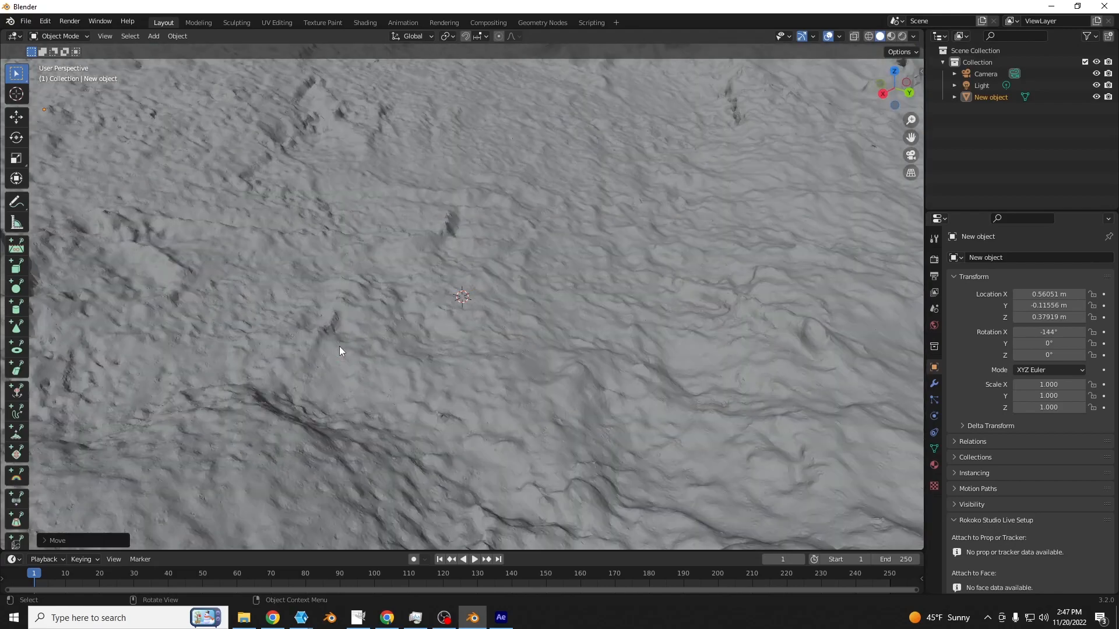
pyautogui.scroll(-8, 340, 361)
pyautogui.moveTo(347, 395); pyautogui.dragTo(533, 334, button='middle')
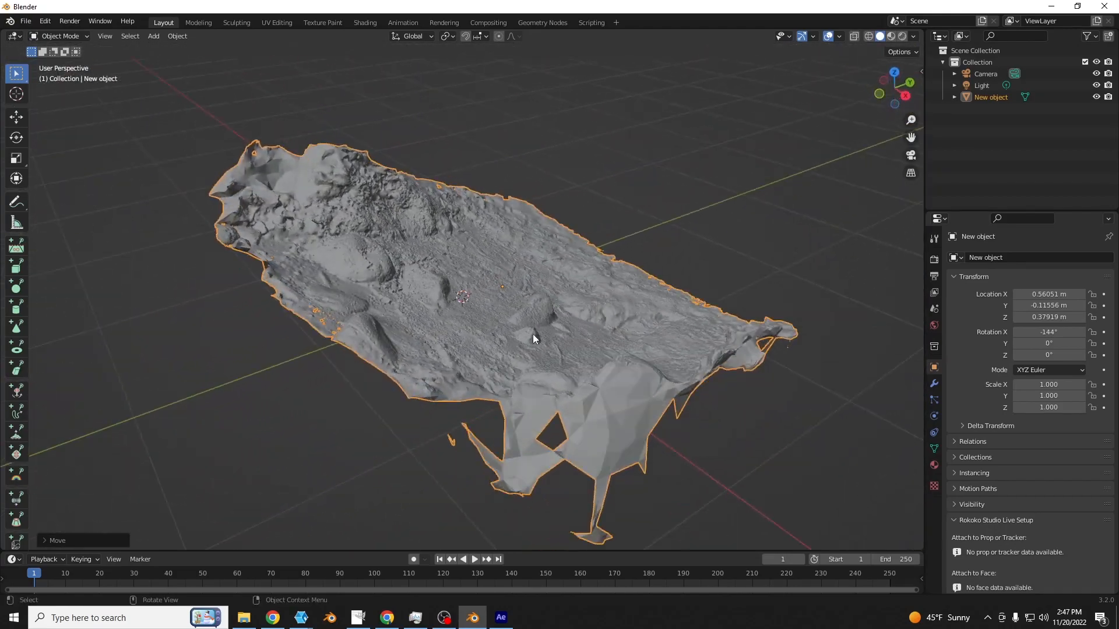
pyautogui.press('r')
pyautogui.press('x')
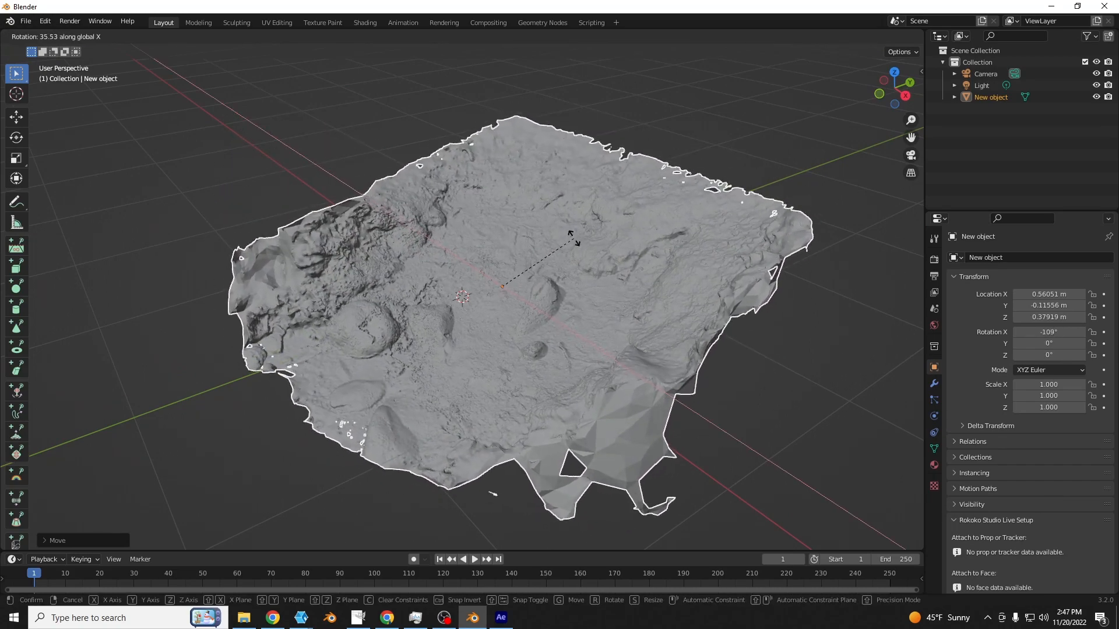
pyautogui.click(554, 282)
pyautogui.moveTo(555, 282); pyautogui.dragTo(645, 201, button='middle')
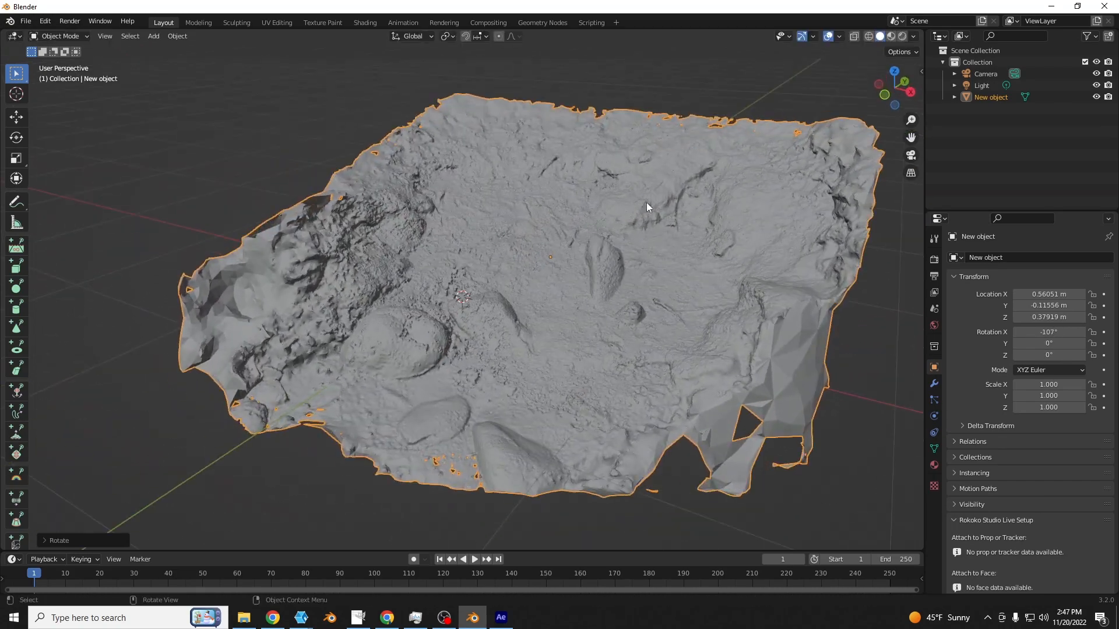
# - Show the scan's textures in Material Preview and enable Eevee ambient occlusion with a distance of 1.42 m
pyautogui.click(890, 36)
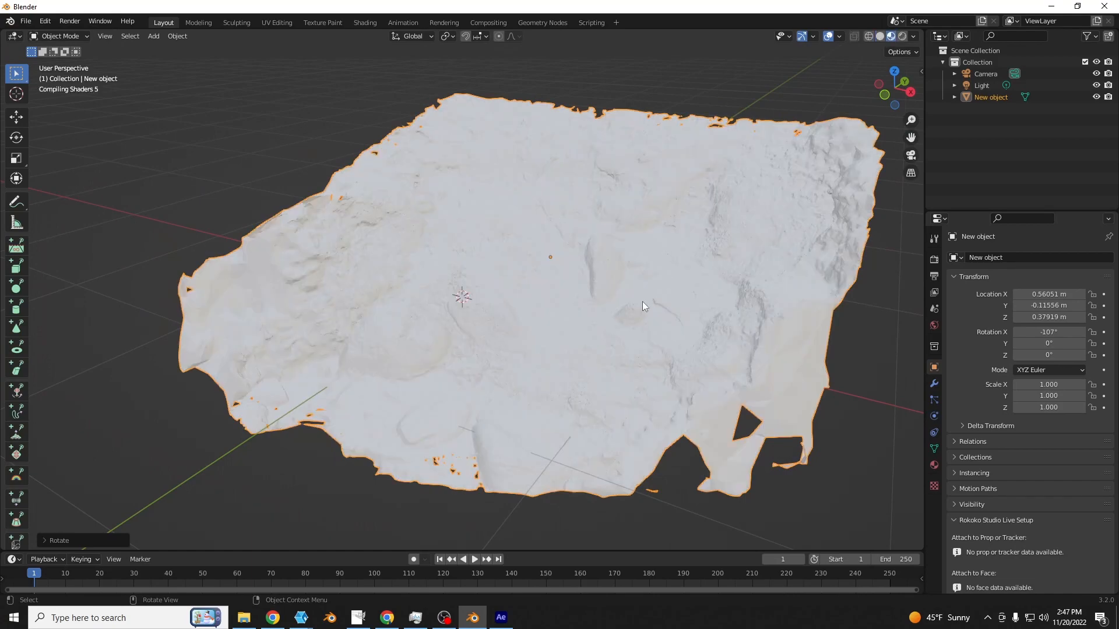
pyautogui.scroll(3, 650, 300)
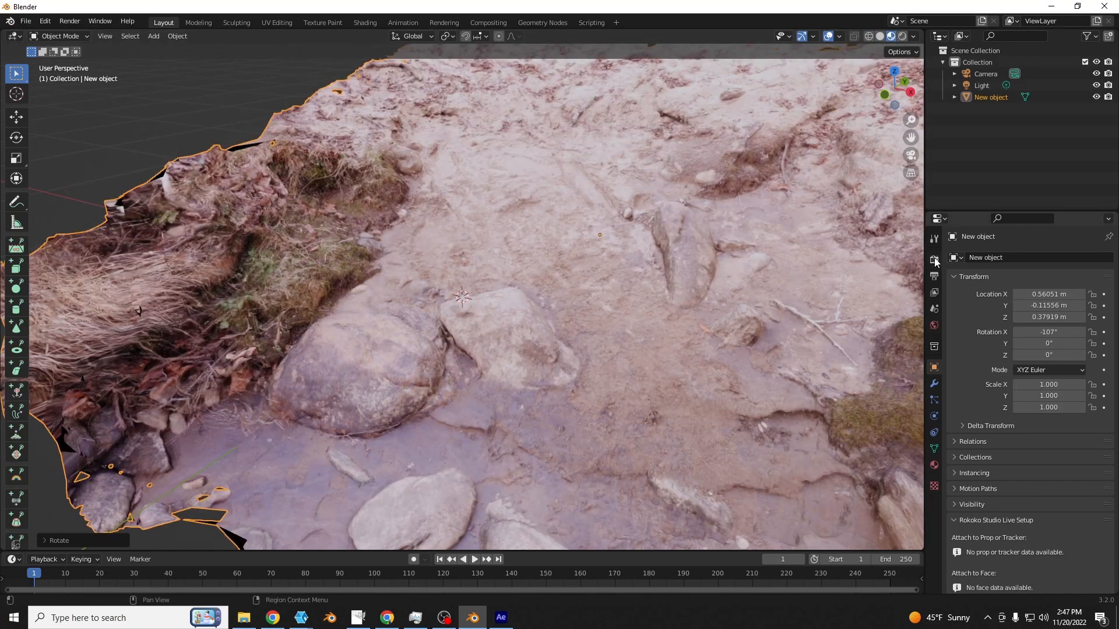
pyautogui.click(932, 258)
pyautogui.click(965, 341)
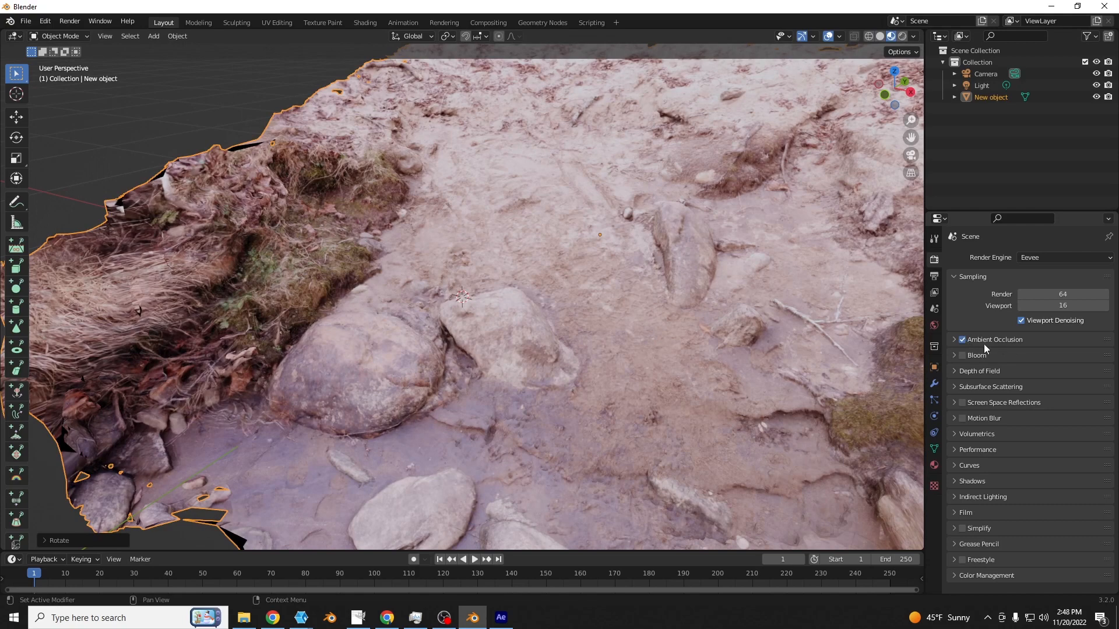
pyautogui.click(954, 340)
pyautogui.moveTo(1057, 357); pyautogui.dragTo(1090, 358)
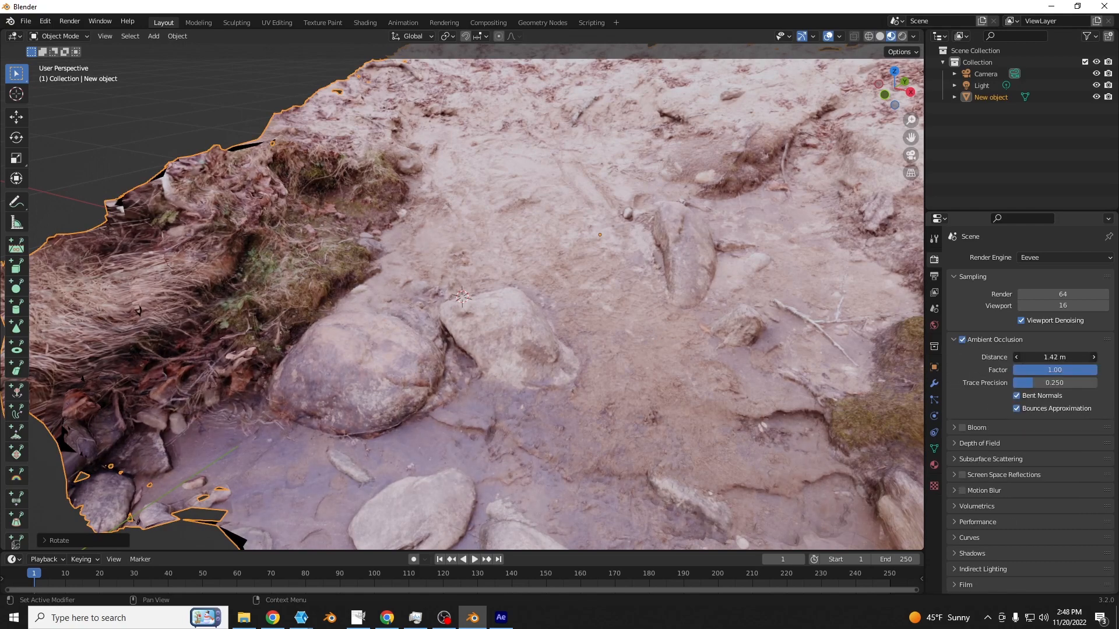
# - Switch the viewport to wireframe shading, deselect the scan and examine its mesh density up close
pyautogui.scroll(-6, 511, 440)
pyautogui.moveTo(511, 441); pyautogui.dragTo(449, 419, button='middle')
pyautogui.scroll(4, 499, 415)
pyautogui.scroll(4, 499, 415)
pyautogui.scroll(-4, 576, 397)
pyautogui.scroll(-2, 449, 420)
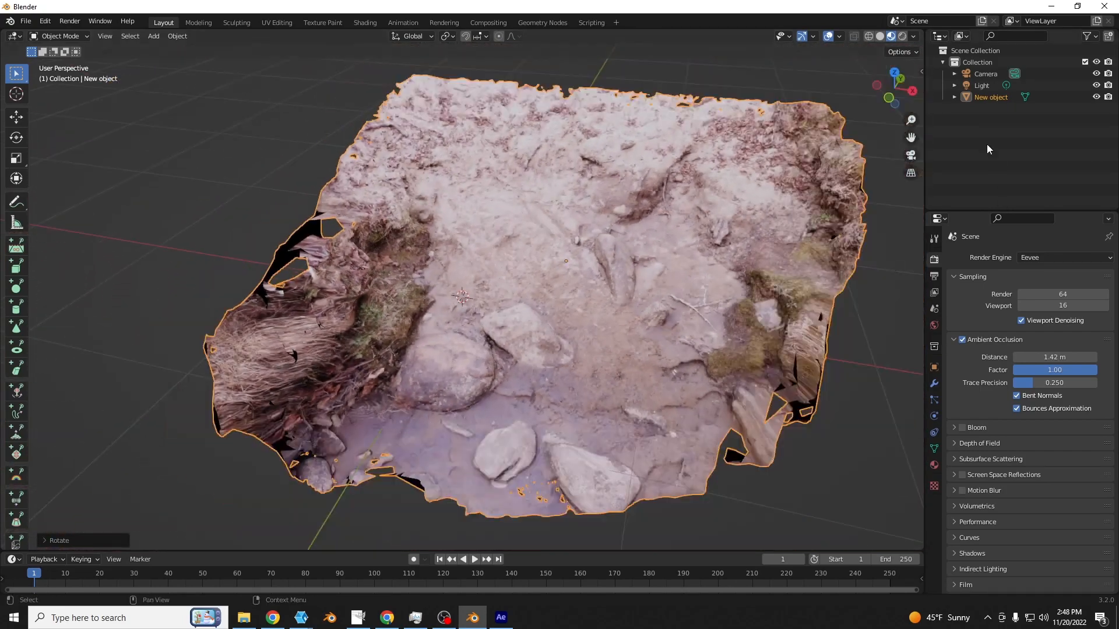
pyautogui.click(869, 36)
pyautogui.click(813, 370)
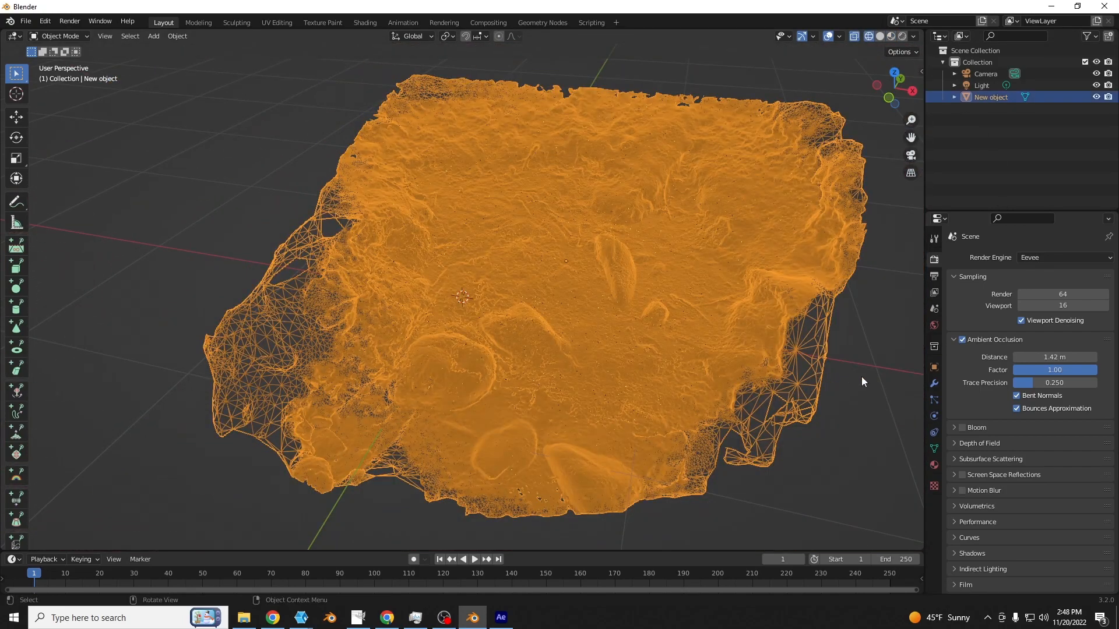
pyautogui.click(861, 382)
pyautogui.scroll(6, 813, 366)
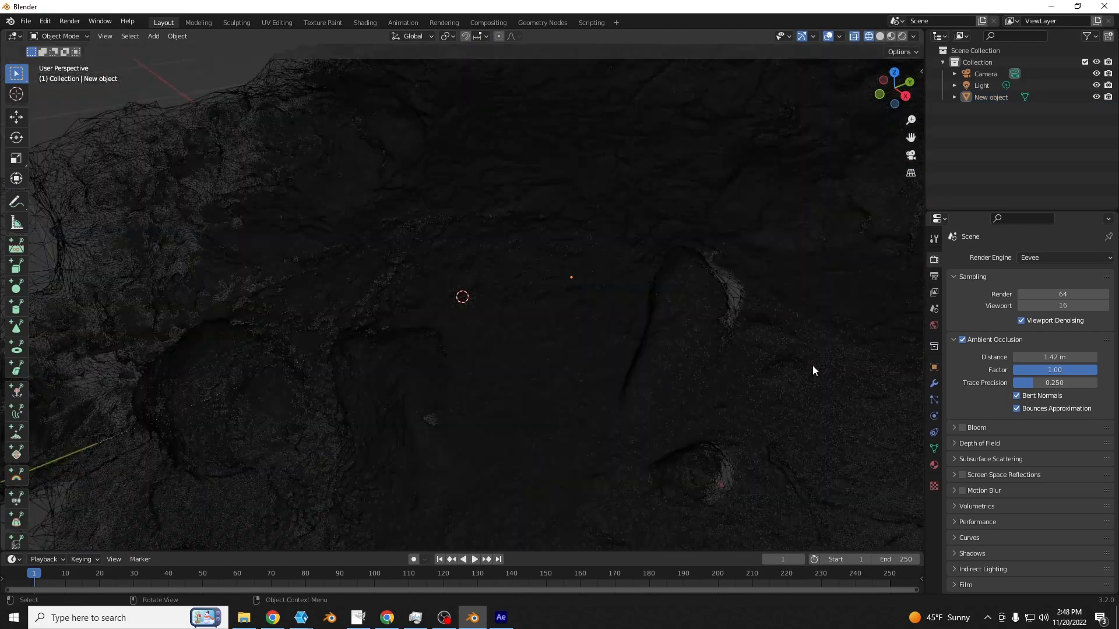
pyautogui.scroll(8, 812, 365)
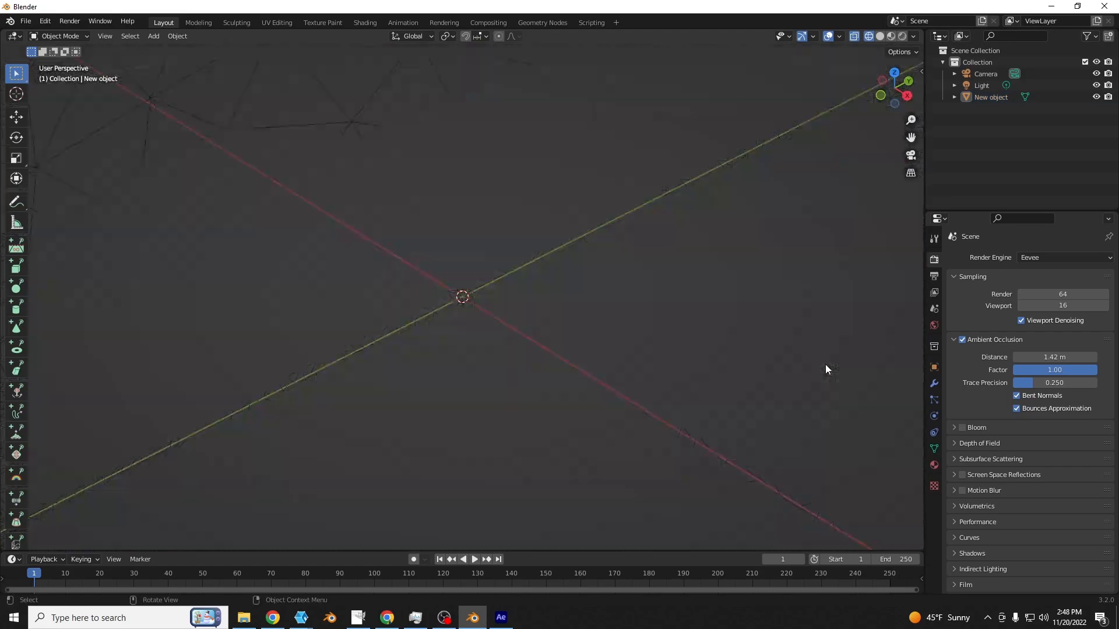
pyautogui.scroll(-3, 825, 365)
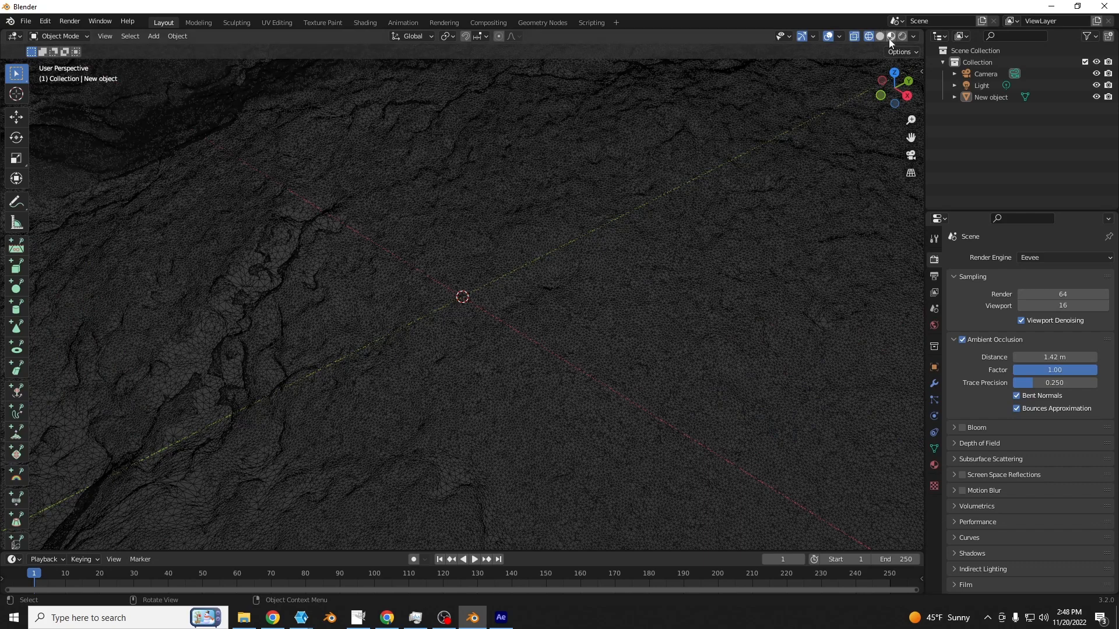
# - Return the viewport to Material Preview and examine the scan's ground texture detail up close
pyautogui.click(890, 37)
pyautogui.scroll(-4, 533, 284)
pyautogui.moveTo(533, 283); pyautogui.dragTo(554, 312, button='middle')
pyautogui.scroll(5, 554, 311)
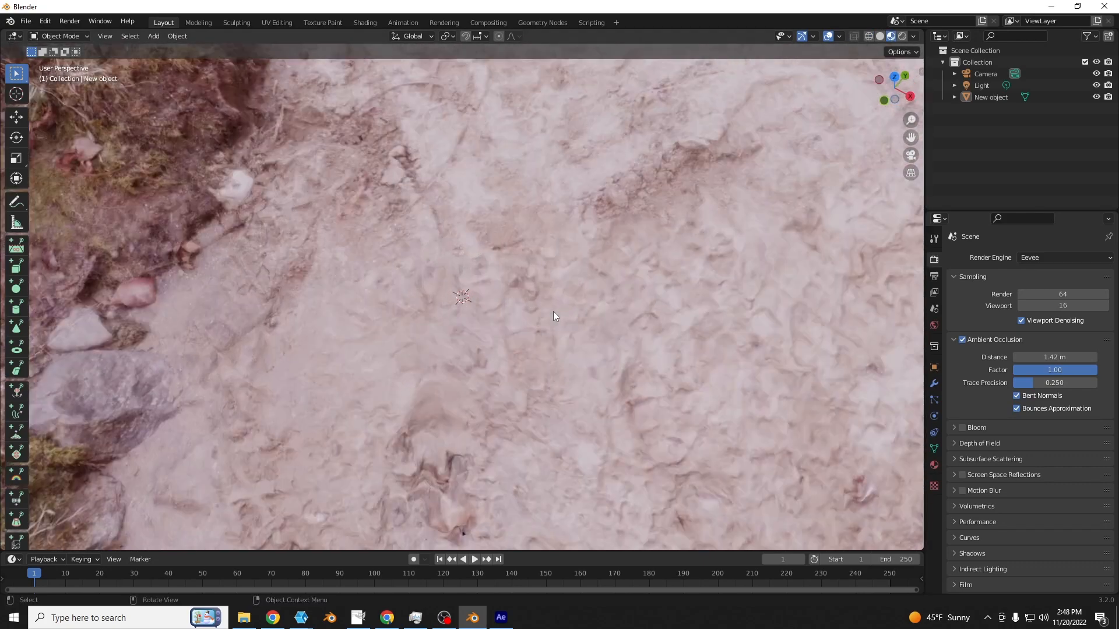
pyautogui.scroll(4, 553, 312)
pyautogui.scroll(-6, 553, 312)
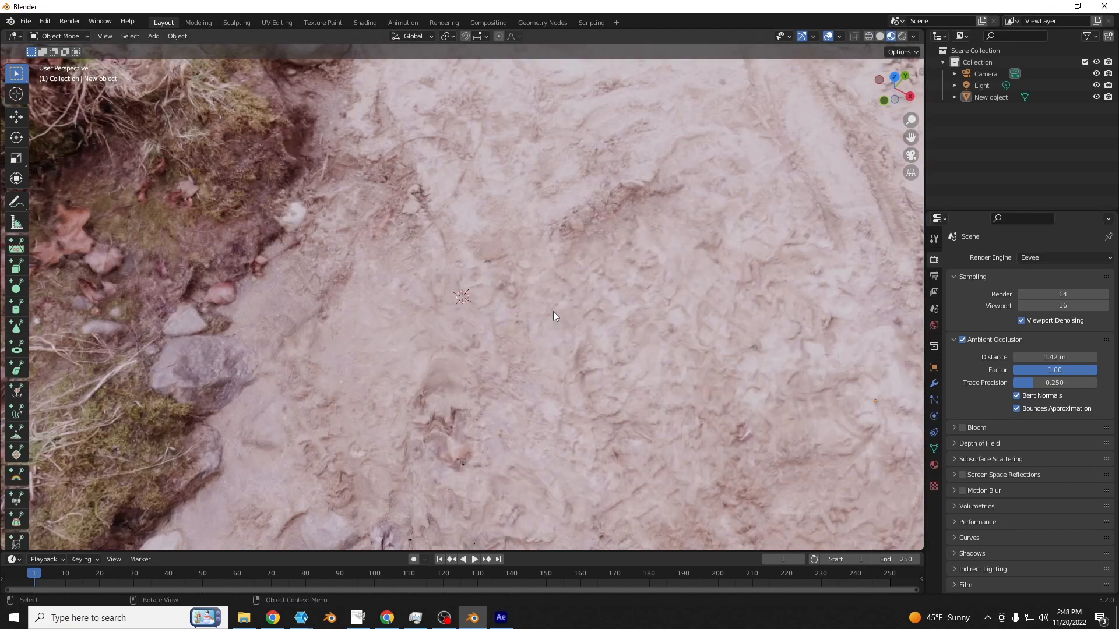
# - Select the ground scan and apply smooth shading to it
pyautogui.click(552, 305)
pyautogui.rightClick(553, 306)
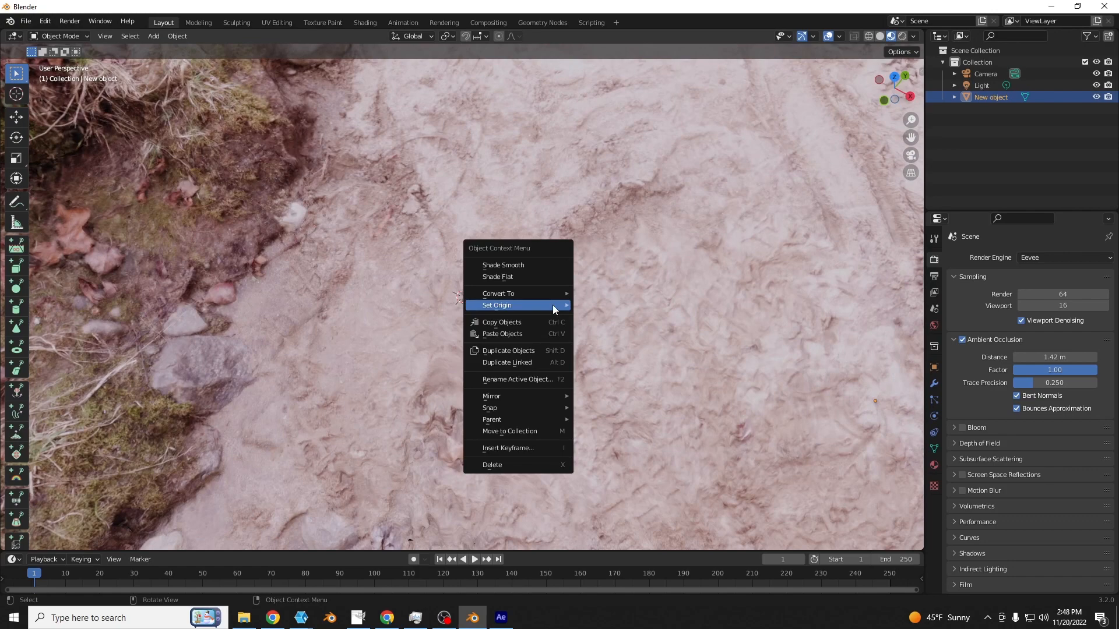
pyautogui.click(557, 265)
# - Examine the smooth-shaded scan's rocks and ground surface up close and from several angles
pyautogui.scroll(-3, 593, 371)
pyautogui.moveTo(593, 372); pyautogui.dragTo(425, 348, button='middle')
pyautogui.scroll(4, 590, 295)
pyautogui.scroll(1, 446, 341)
pyautogui.scroll(-2, 448, 340)
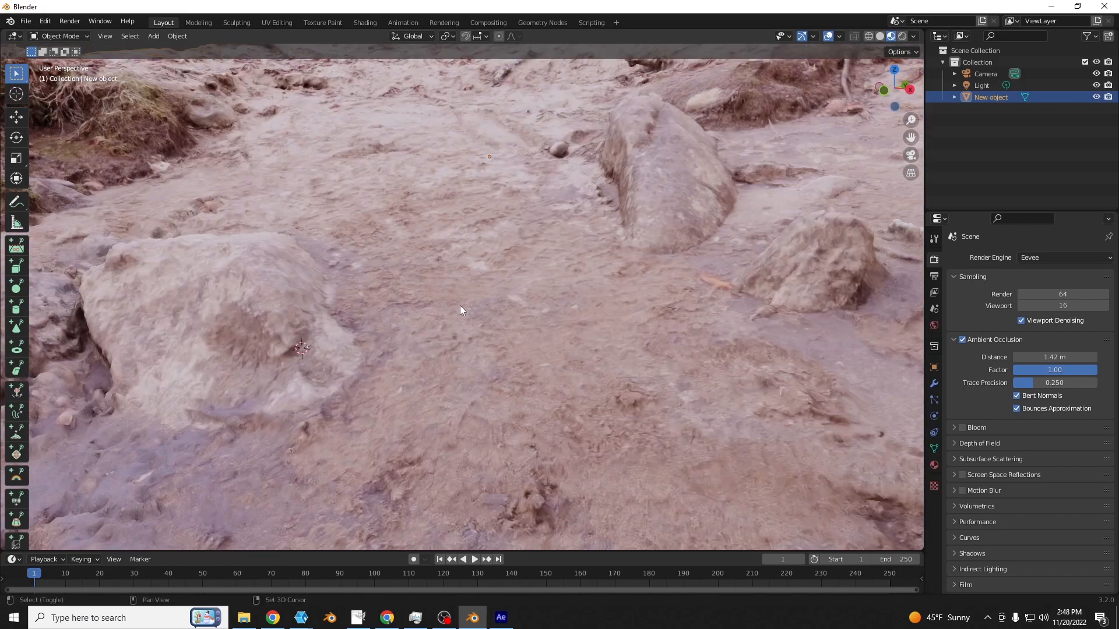
pyautogui.keyDown('shift'); pyautogui.moveTo(460, 306); pyautogui.dragTo(535, 351, button='middle'); pyautogui.keyUp('shift')
pyautogui.scroll(2, 463, 324)
pyautogui.scroll(-3, 533, 341)
pyautogui.scroll(3, 548, 337)
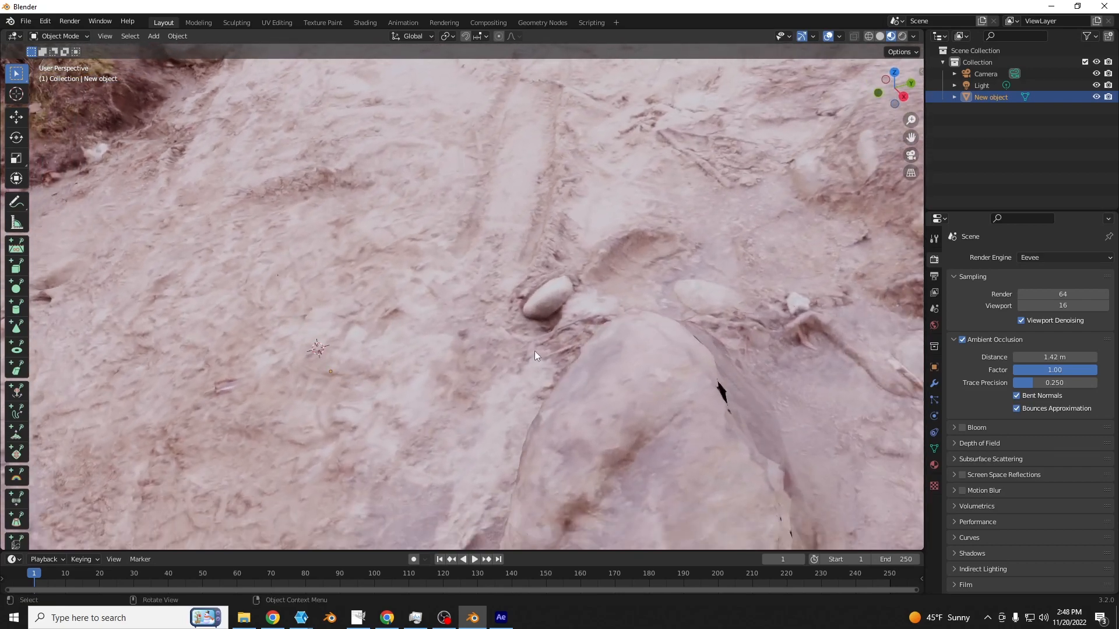
pyautogui.click(878, 36)
pyautogui.click(890, 36)
pyautogui.moveTo(585, 259); pyautogui.dragTo(637, 236, button='middle')
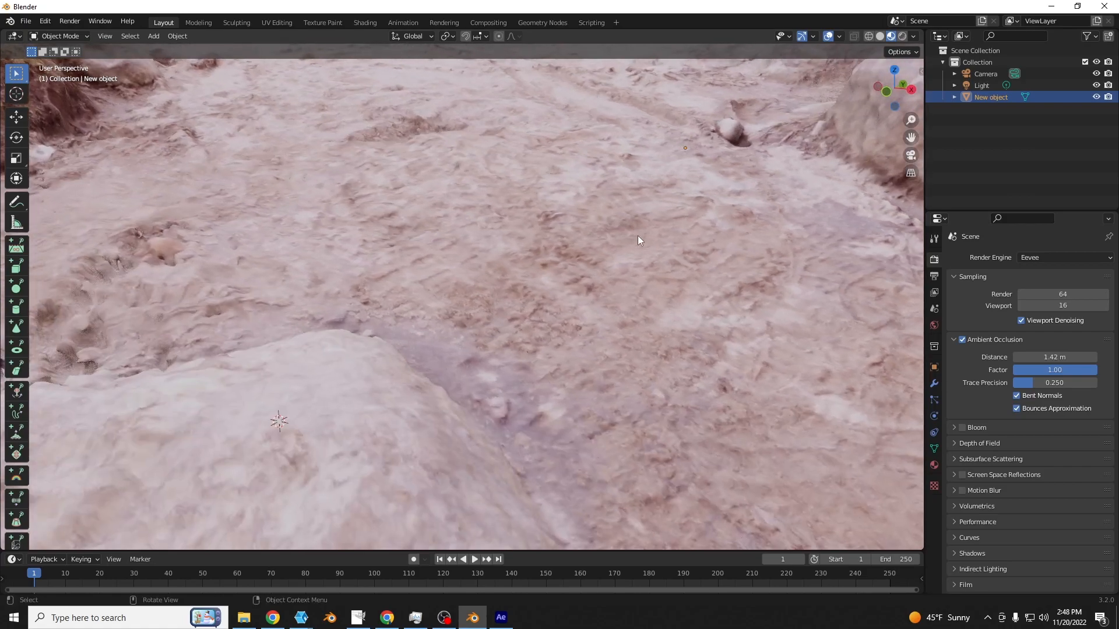
pyautogui.scroll(-8, 638, 235)
pyautogui.scroll(9, 641, 229)
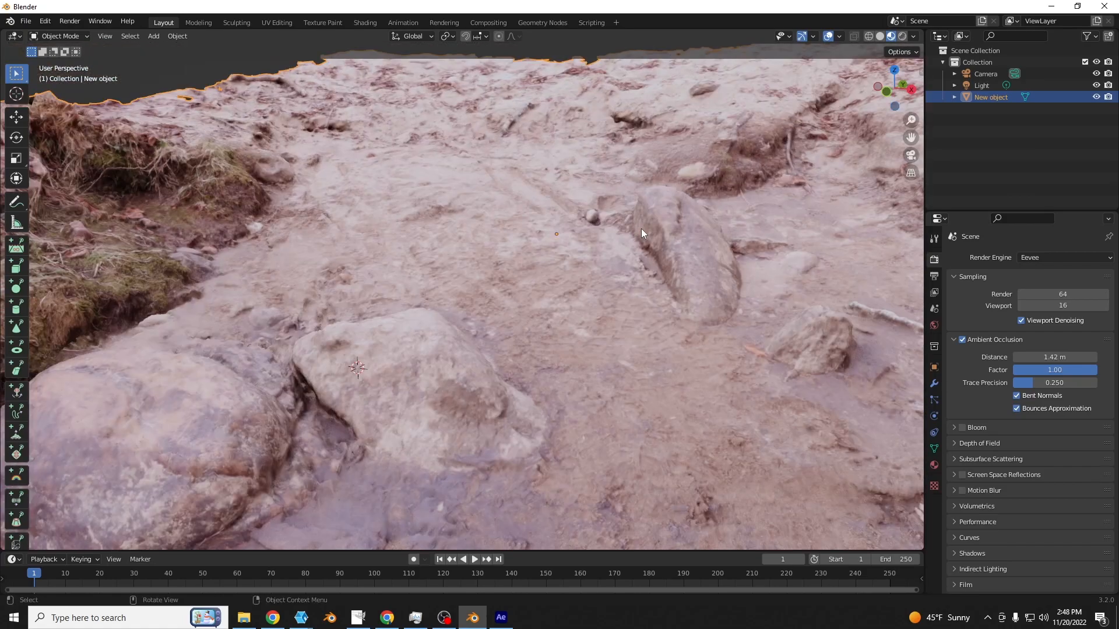
pyautogui.scroll(5, 641, 229)
pyautogui.scroll(3, 641, 229)
pyautogui.scroll(-7, 635, 237)
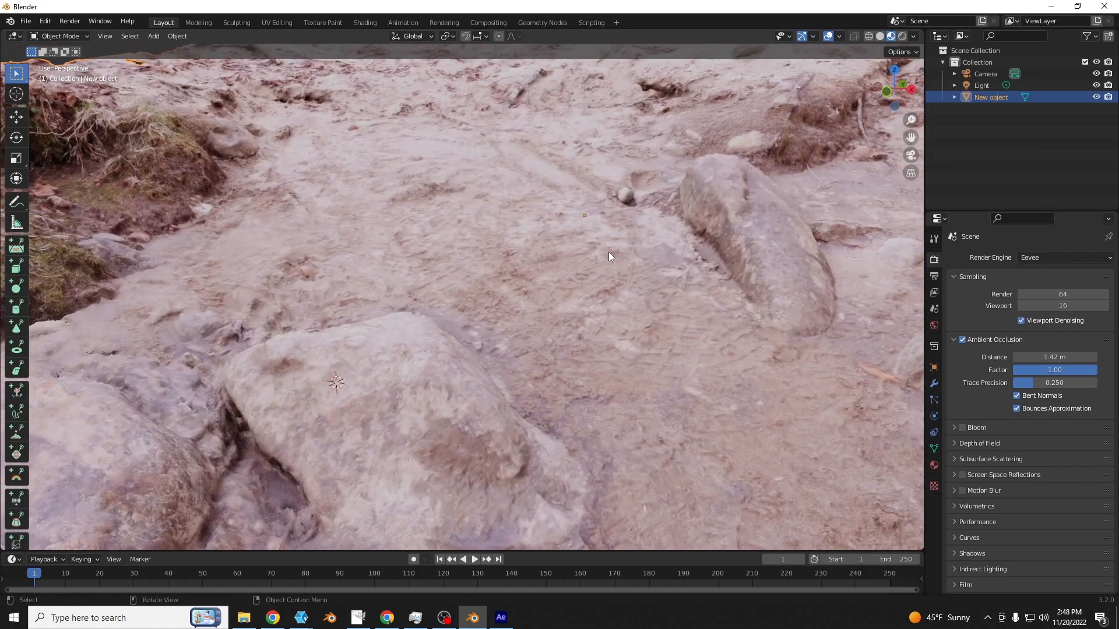
pyautogui.scroll(-5, 611, 255)
pyautogui.scroll(5, 610, 254)
pyautogui.scroll(-5, 610, 254)
pyautogui.moveTo(609, 254); pyautogui.dragTo(572, 233, button='middle')
pyautogui.scroll(6, 580, 251)
pyautogui.scroll(4, 610, 288)
pyautogui.scroll(-5, 632, 324)
pyautogui.scroll(-5, 573, 233)
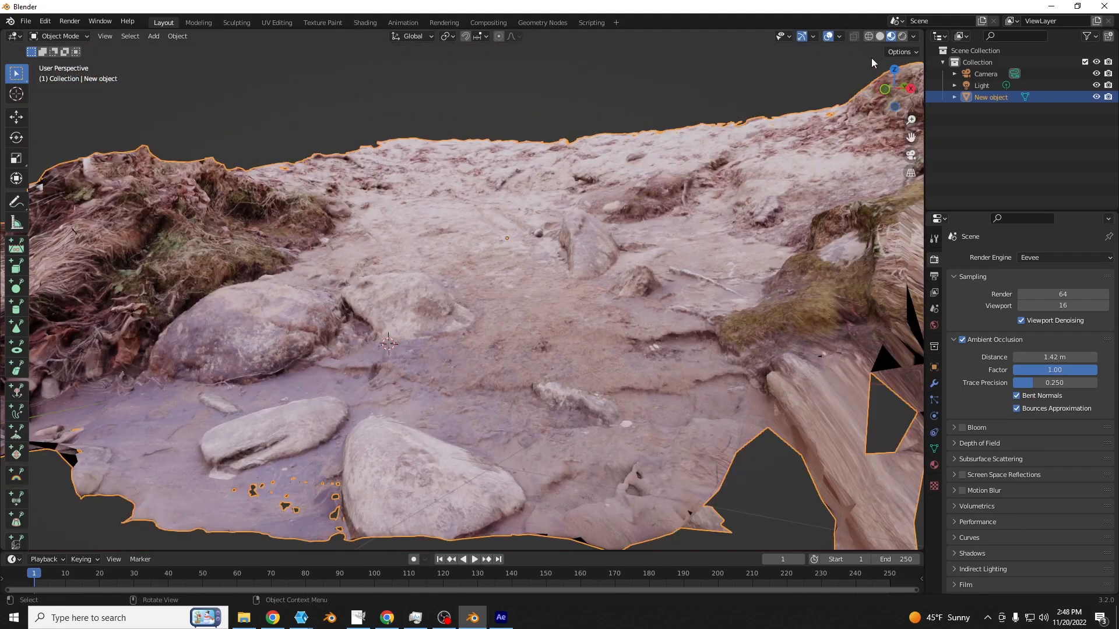
# - Examine the scan's untextured geometry in Solid shading, and return the viewport to Material Preview
pyautogui.click(880, 36)
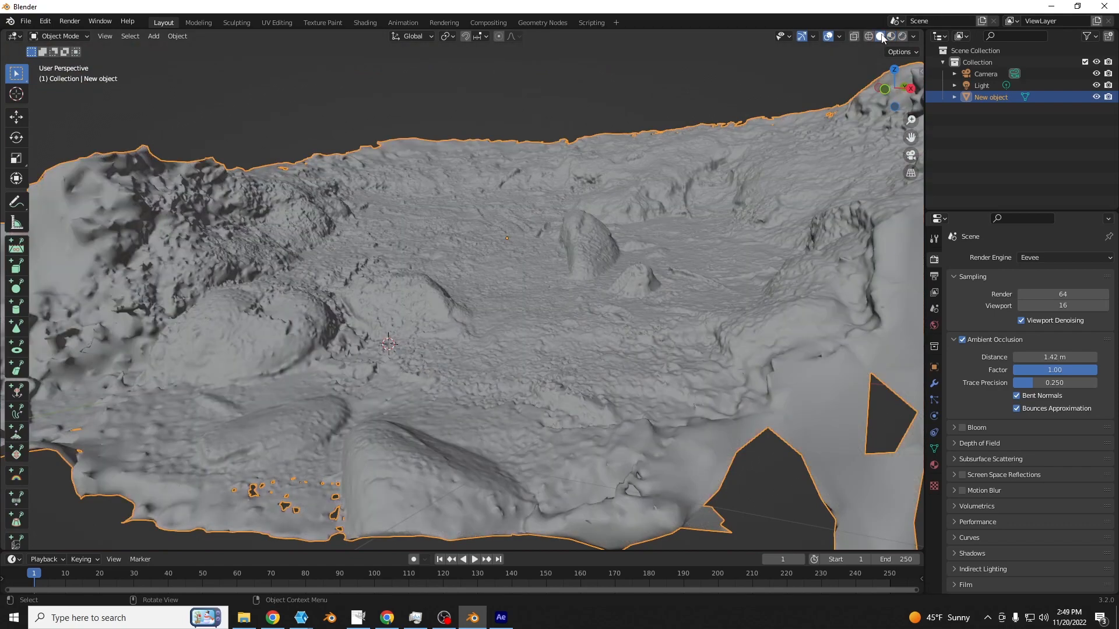
pyautogui.moveTo(616, 328); pyautogui.dragTo(613, 345, button='middle')
pyautogui.scroll(6, 613, 345)
pyautogui.scroll(-3, 613, 345)
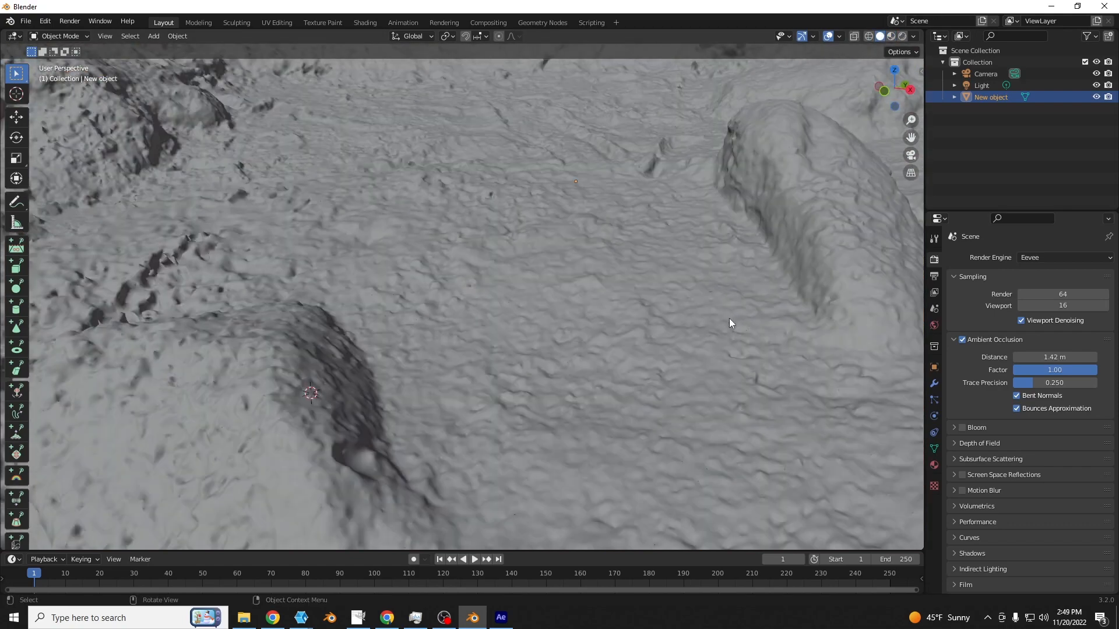
pyautogui.click(891, 37)
pyautogui.moveTo(502, 397); pyautogui.dragTo(573, 362, button='middle')
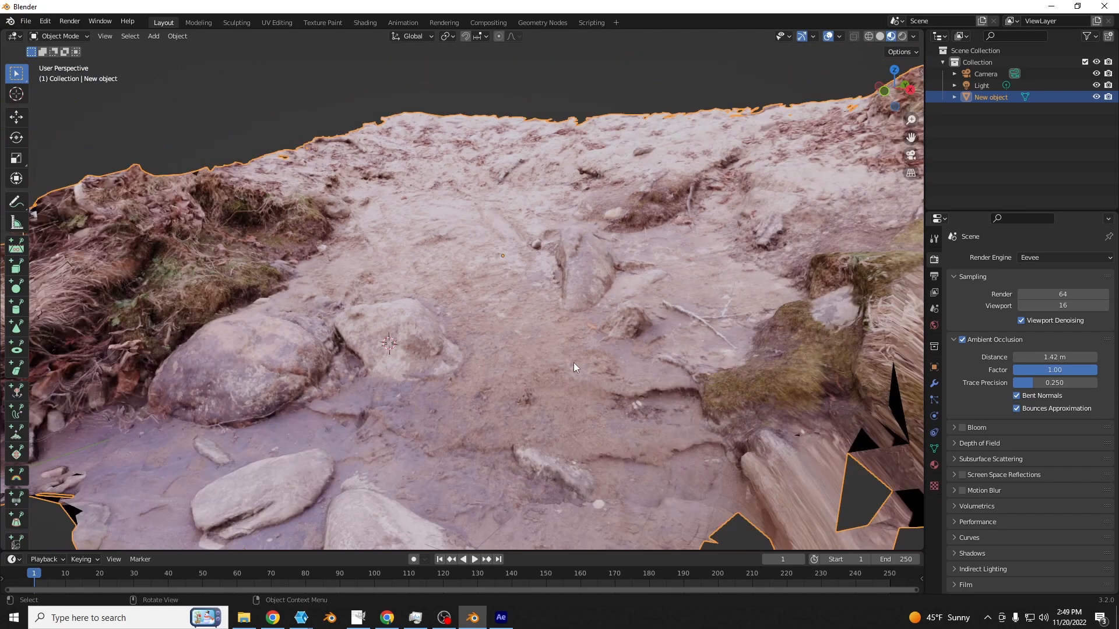
# - Add a Decimate modifier in Collapse mode to the scan with a ratio of 0.1
pyautogui.click(934, 384)
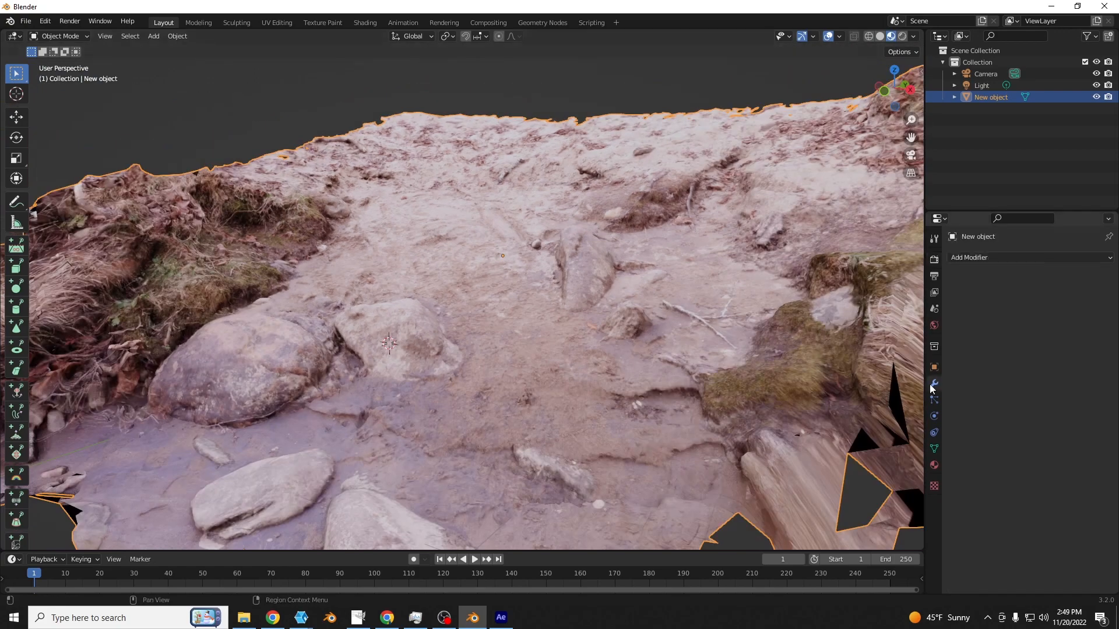
pyautogui.click(960, 260)
pyautogui.click(1010, 257)
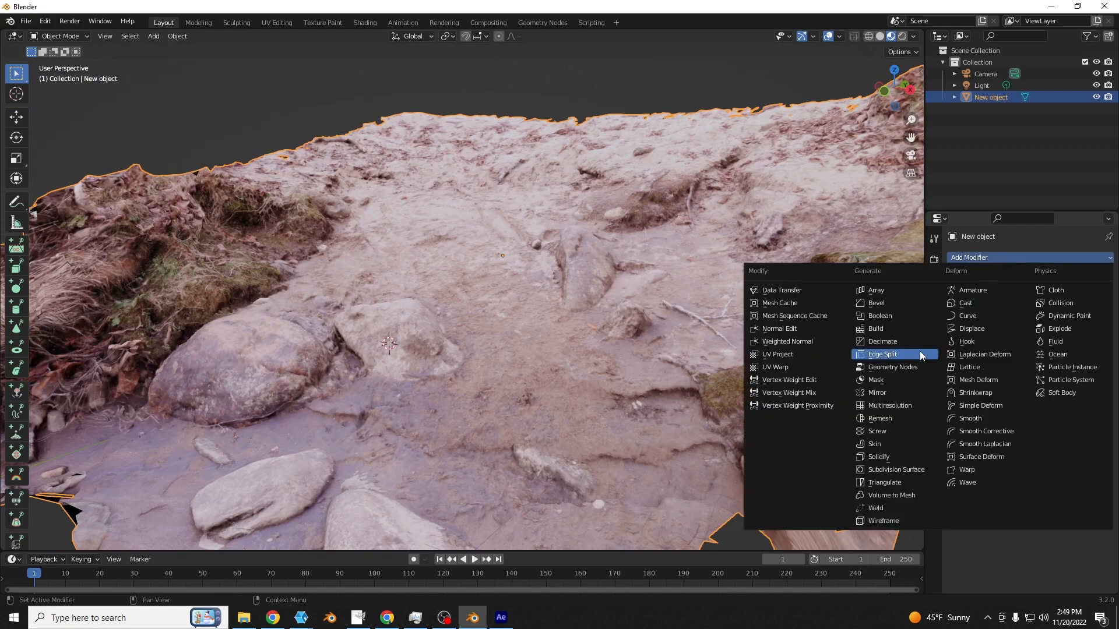
pyautogui.click(903, 340)
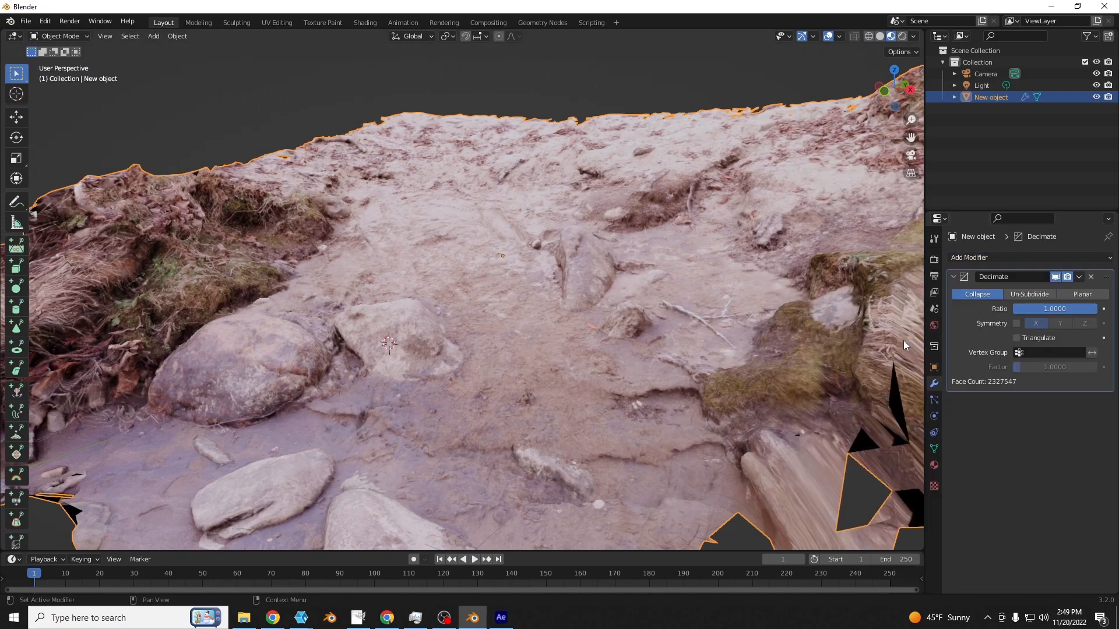
pyautogui.click(1053, 308)
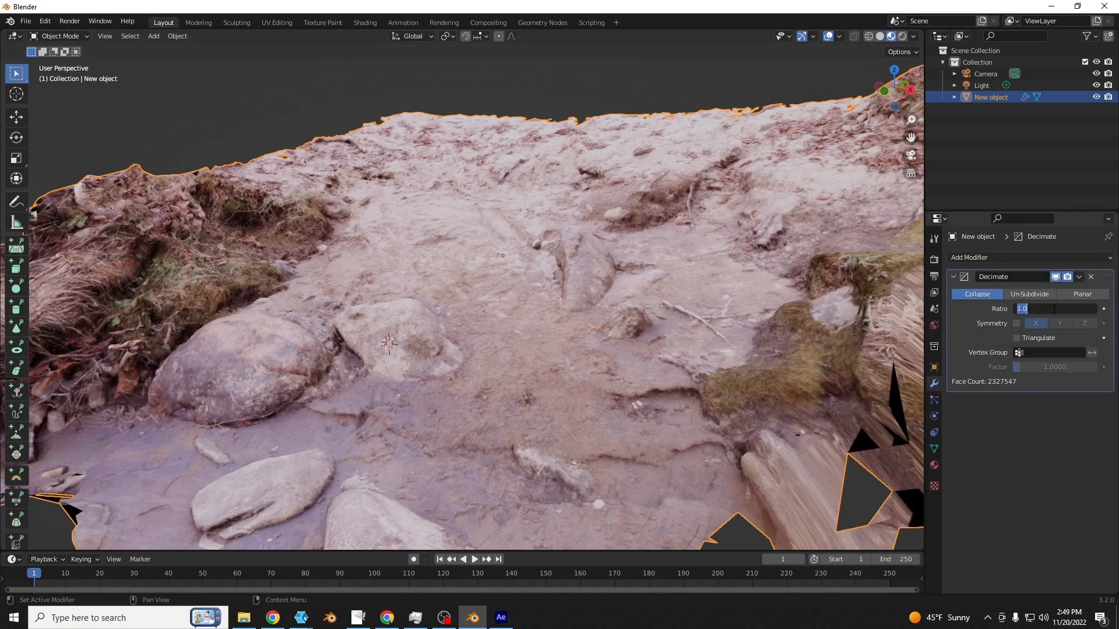
pyautogui.write('0.1')
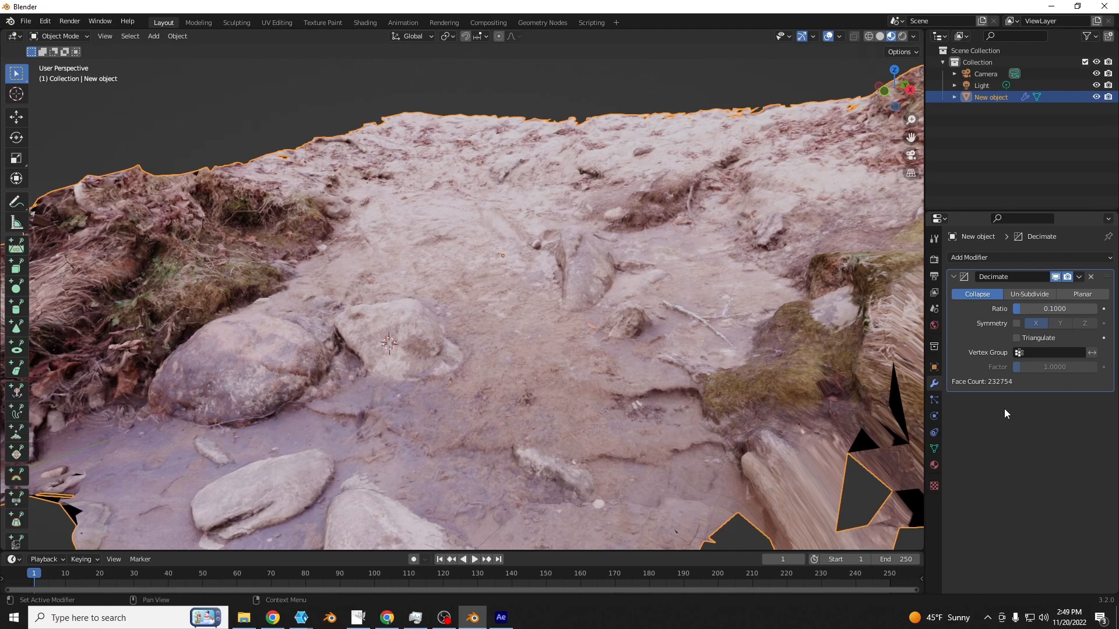
# - Examine the decimated scan as a whole and up close for loss of surface detail
pyautogui.scroll(-4, 540, 387)
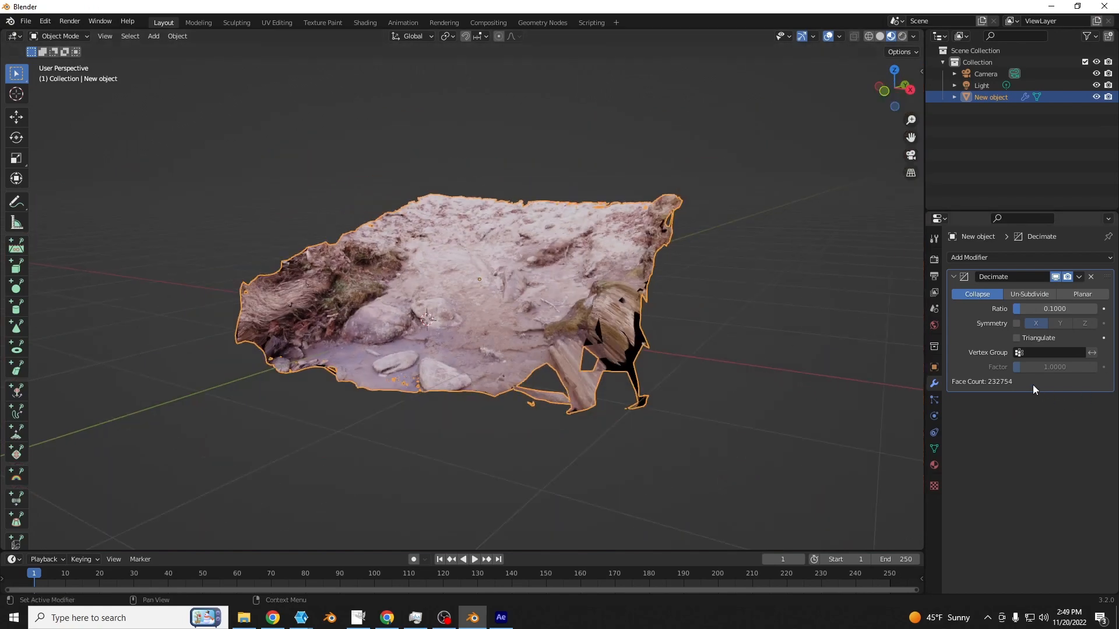
pyautogui.scroll(10, 602, 328)
pyautogui.scroll(3, 620, 369)
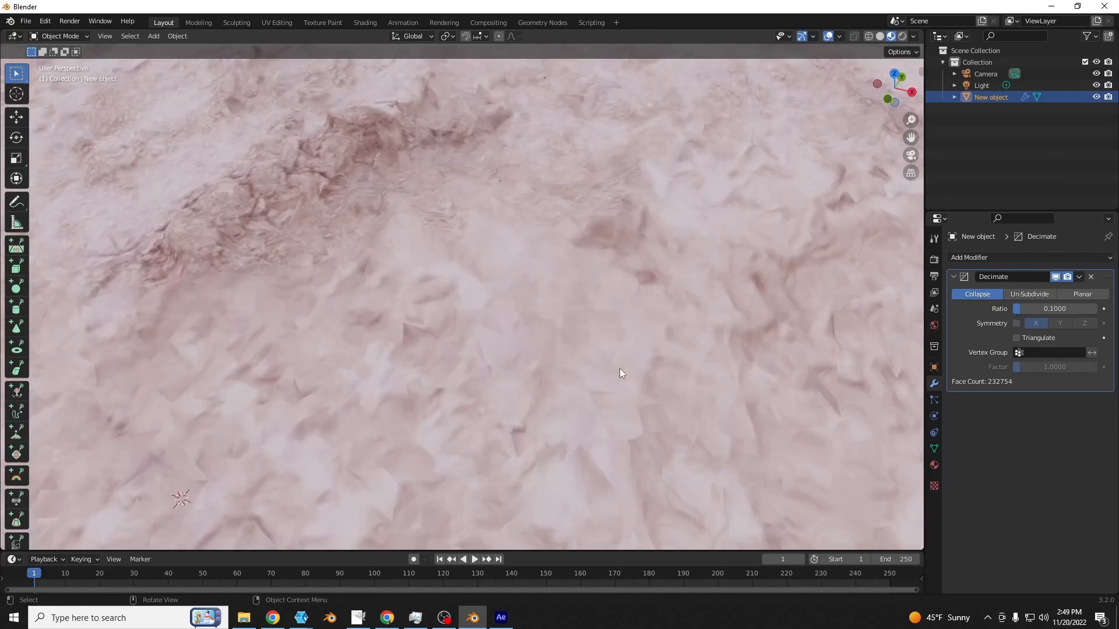
pyautogui.scroll(-6, 620, 359)
pyautogui.moveTo(622, 348); pyautogui.dragTo(595, 338, button='middle')
pyautogui.scroll(6, 607, 309)
pyautogui.scroll(-7, 606, 309)
pyautogui.scroll(5, 596, 338)
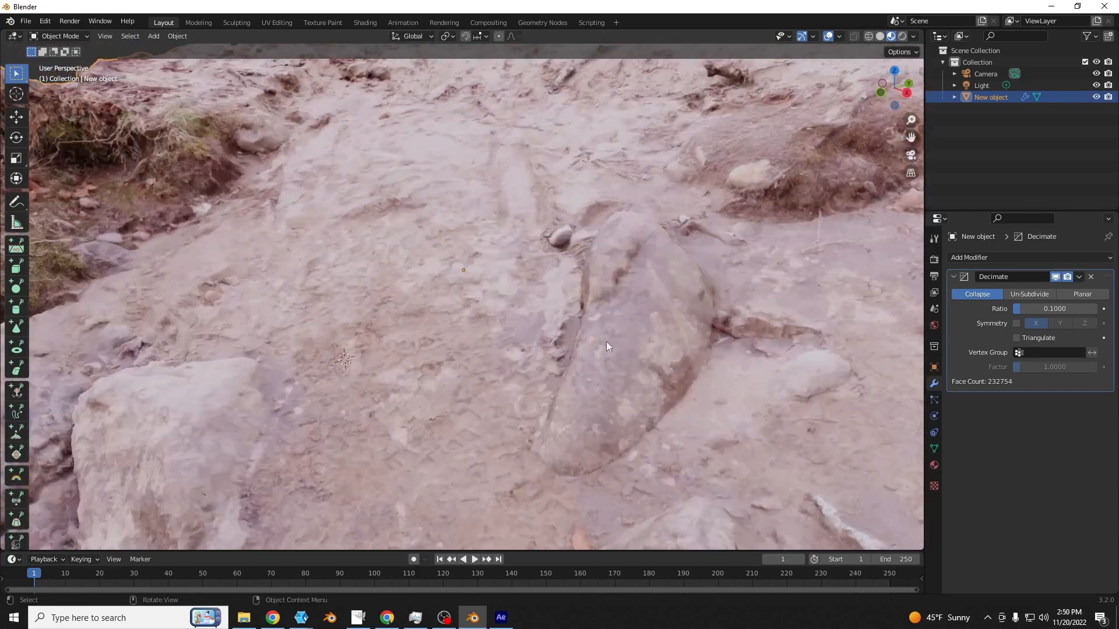
# - Apply the Decimate modifier and check the scan's reduced mesh density in wireframe shading
pyautogui.click(1078, 277)
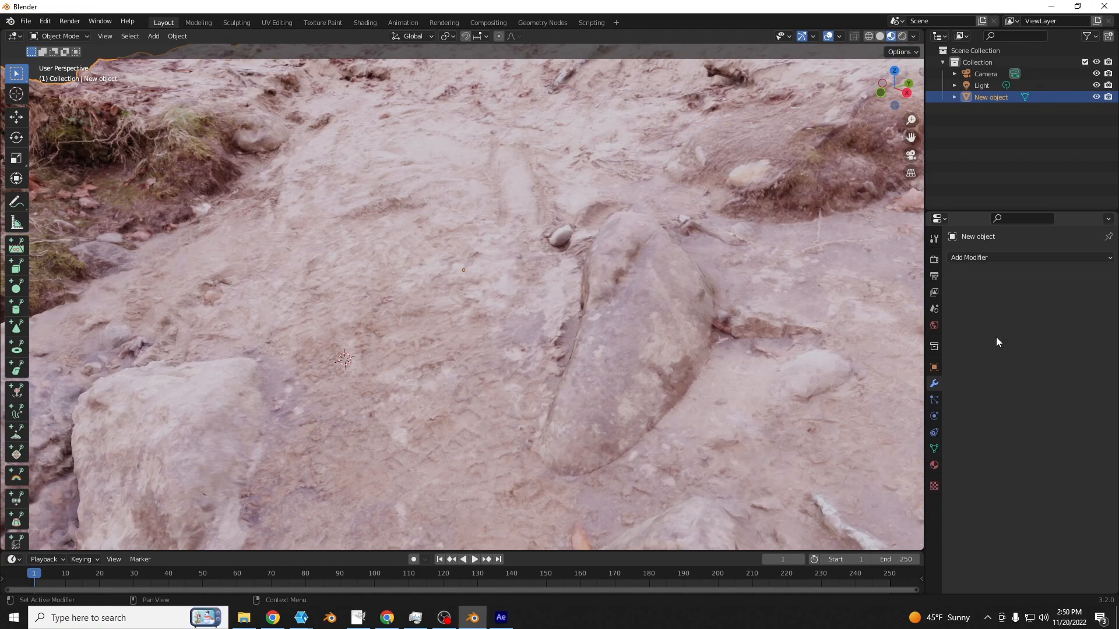
pyautogui.click(868, 36)
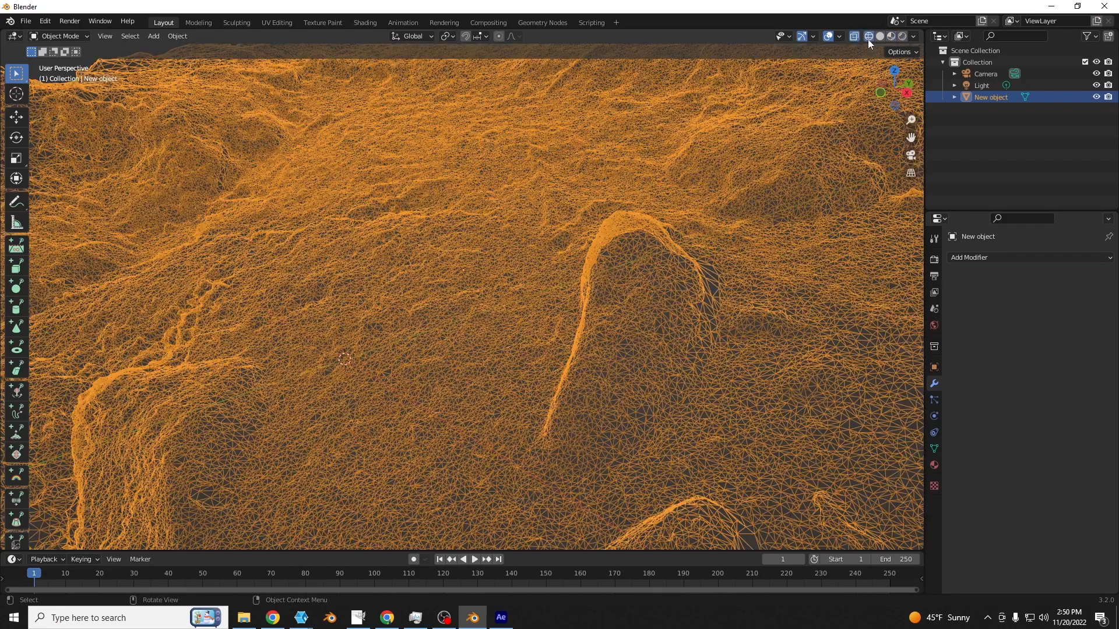
pyautogui.scroll(-5, 501, 354)
pyautogui.click(822, 340)
pyautogui.scroll(5, 751, 348)
pyautogui.click(526, 296)
# - Reduce the scan further with a second Decimate modifier at ratio 0.4, viewed in Material Preview, and apply it
pyautogui.click(996, 258)
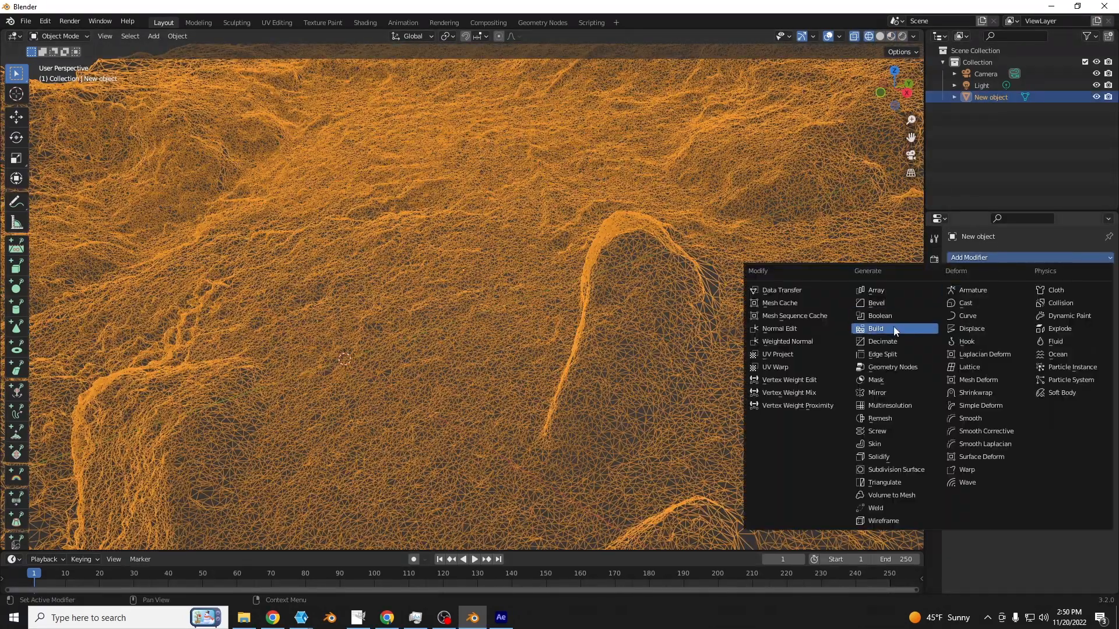
pyautogui.click(913, 343)
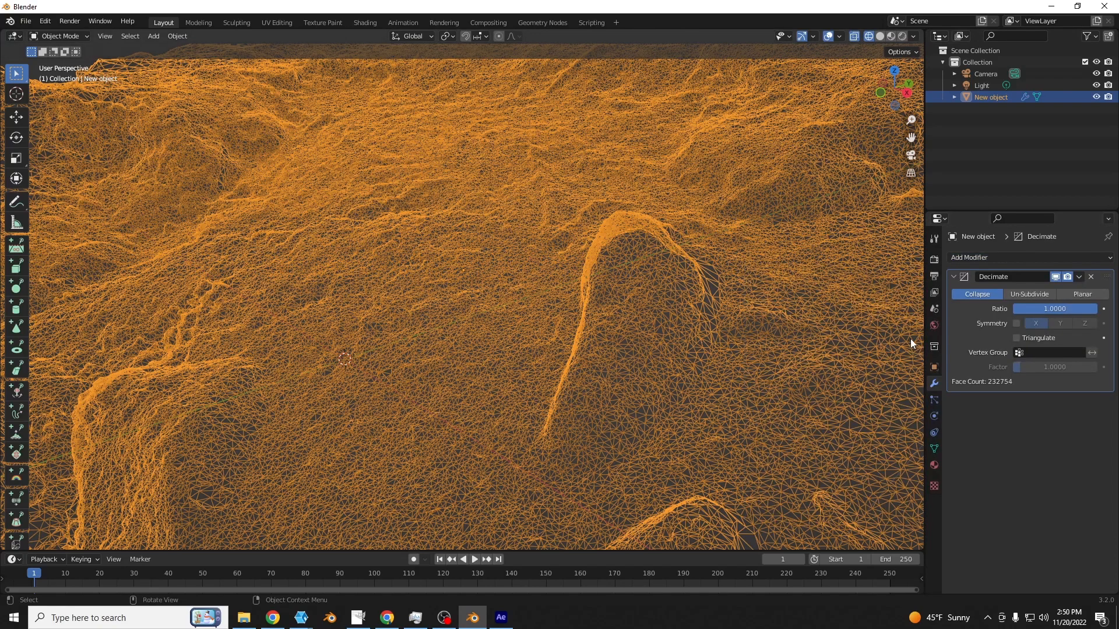
pyautogui.click(890, 36)
pyautogui.click(1062, 309)
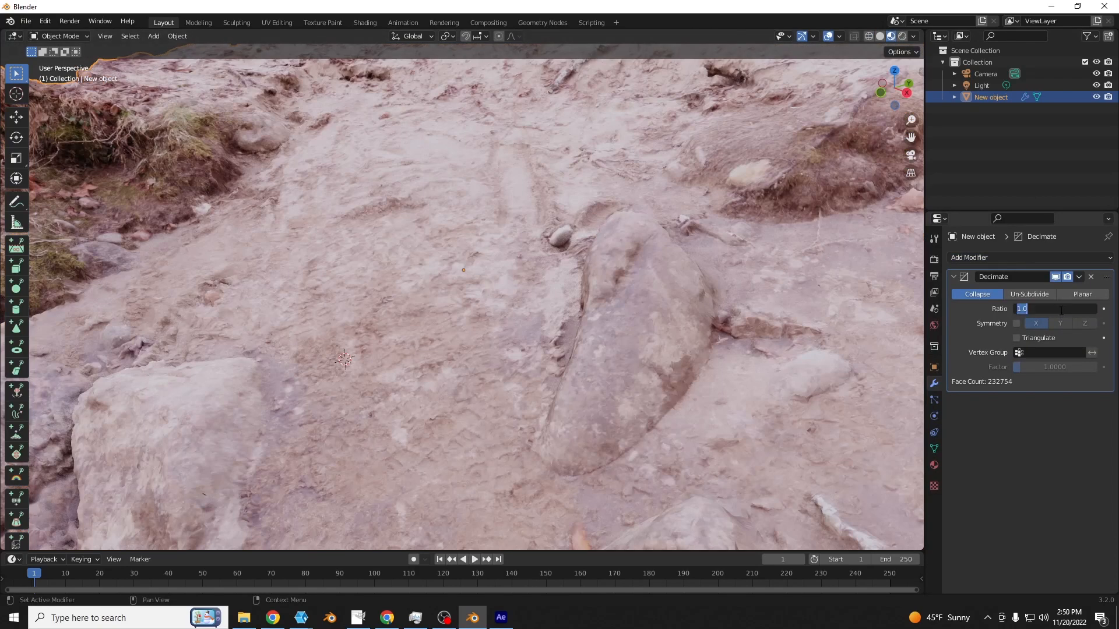
pyautogui.write('0.4')
pyautogui.press('Return')
pyautogui.scroll(5, 620, 307)
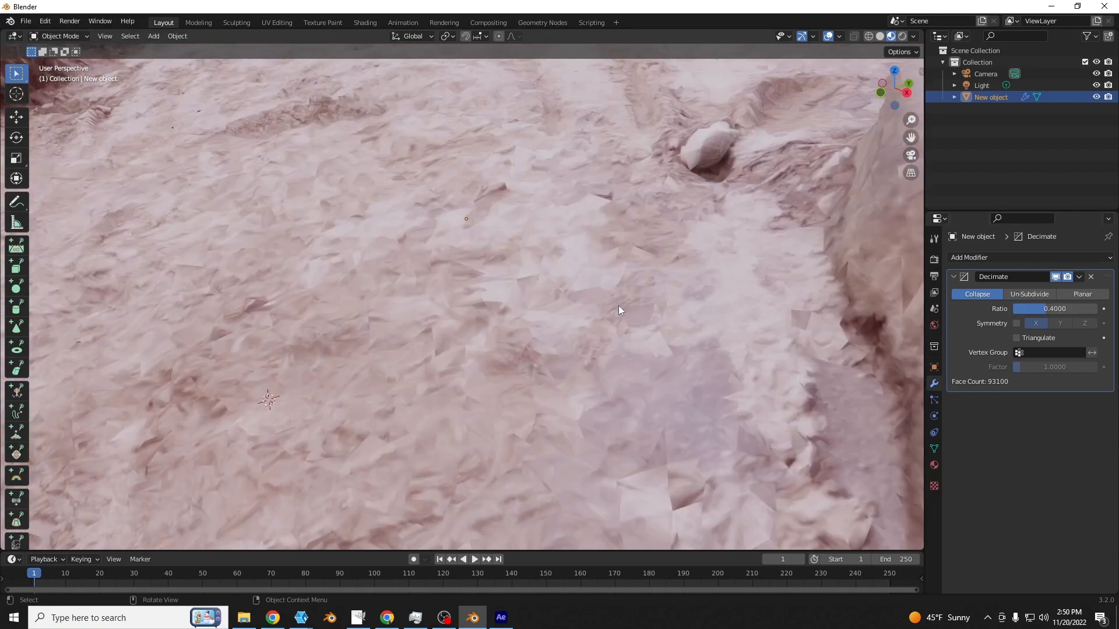
pyautogui.moveTo(618, 305); pyautogui.dragTo(597, 306, button='middle')
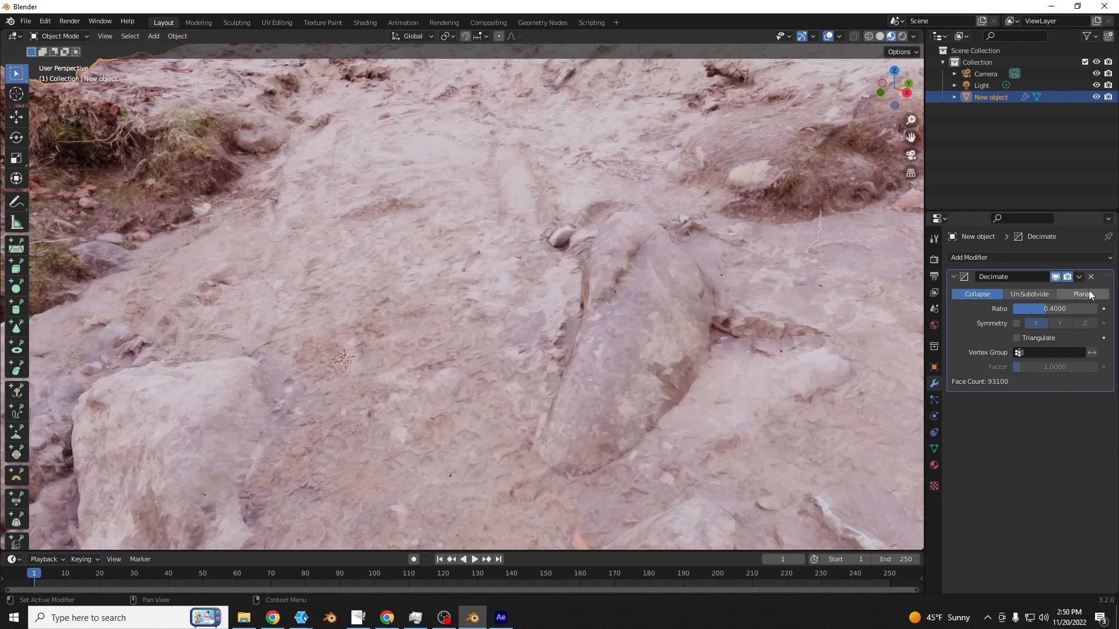
pyautogui.click(1079, 277)
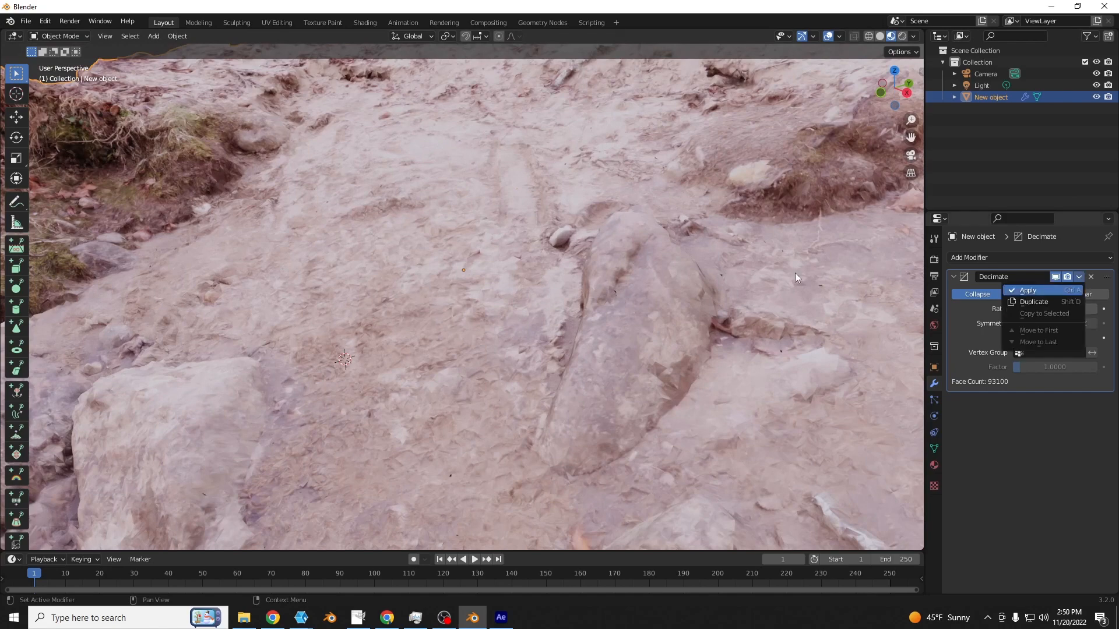
pyautogui.hotkey('ctrl', 'a')
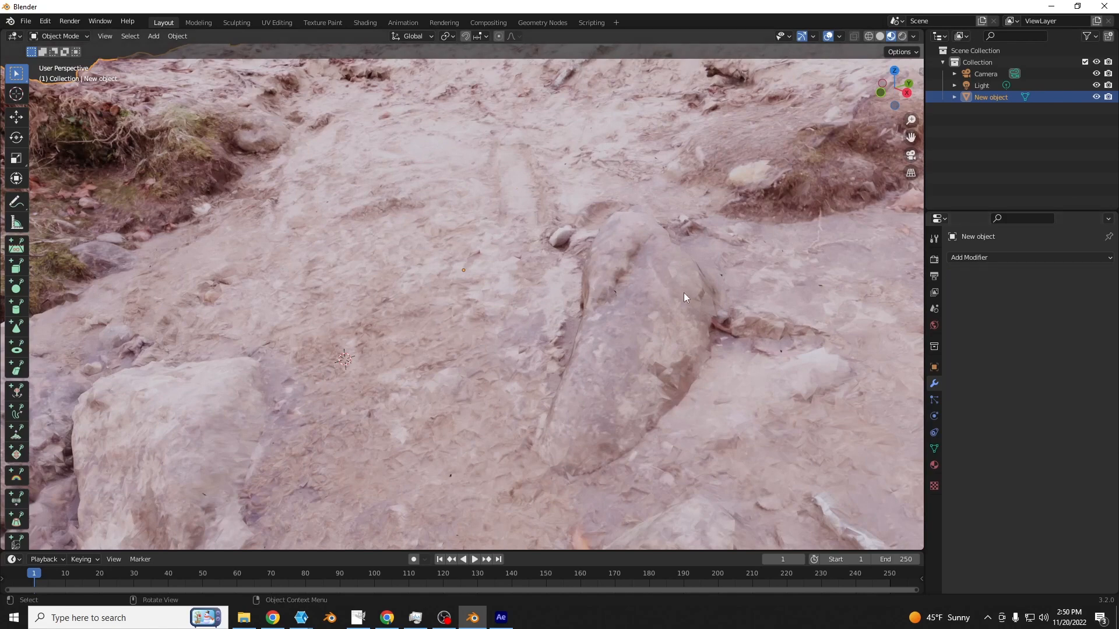
# - Examine the further reduced scan's surface for faceting, both up close and from a lower, wider view
pyautogui.moveTo(684, 293); pyautogui.dragTo(621, 362, button='middle')
pyautogui.scroll(-4, 620, 361)
pyautogui.scroll(8, 620, 362)
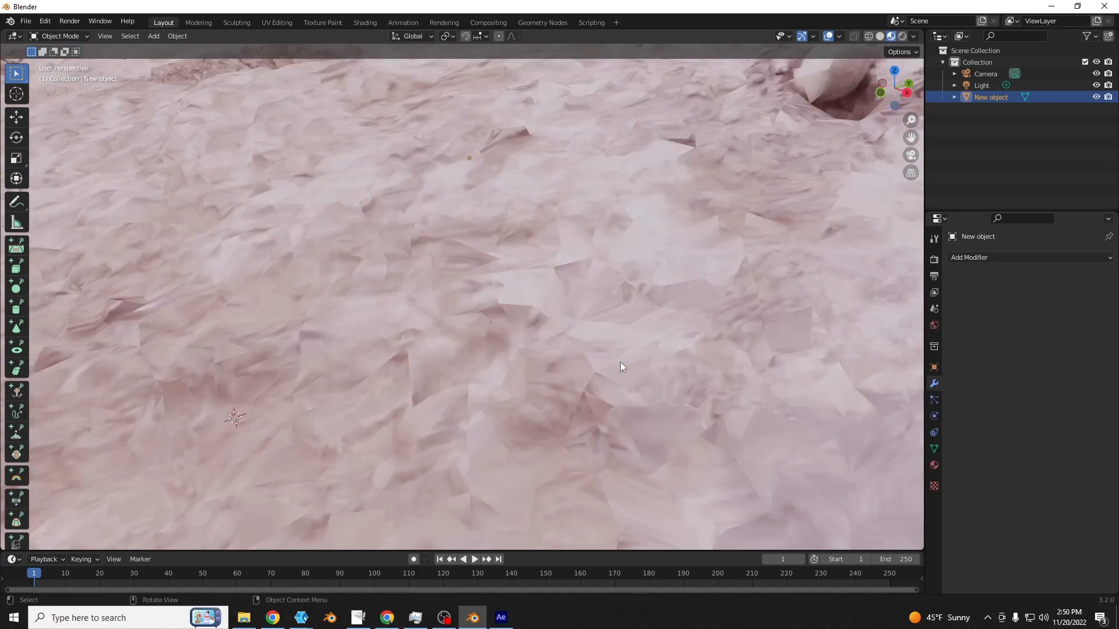
pyautogui.rightClick(620, 363)
pyautogui.press('Escape')
pyautogui.rightClick(612, 362)
pyautogui.press('Escape')
pyautogui.rightClick(608, 368)
pyautogui.press('Escape')
pyautogui.scroll(-8, 606, 359)
pyautogui.moveTo(606, 359); pyautogui.dragTo(617, 386, button='middle')
pyautogui.scroll(10, 617, 387)
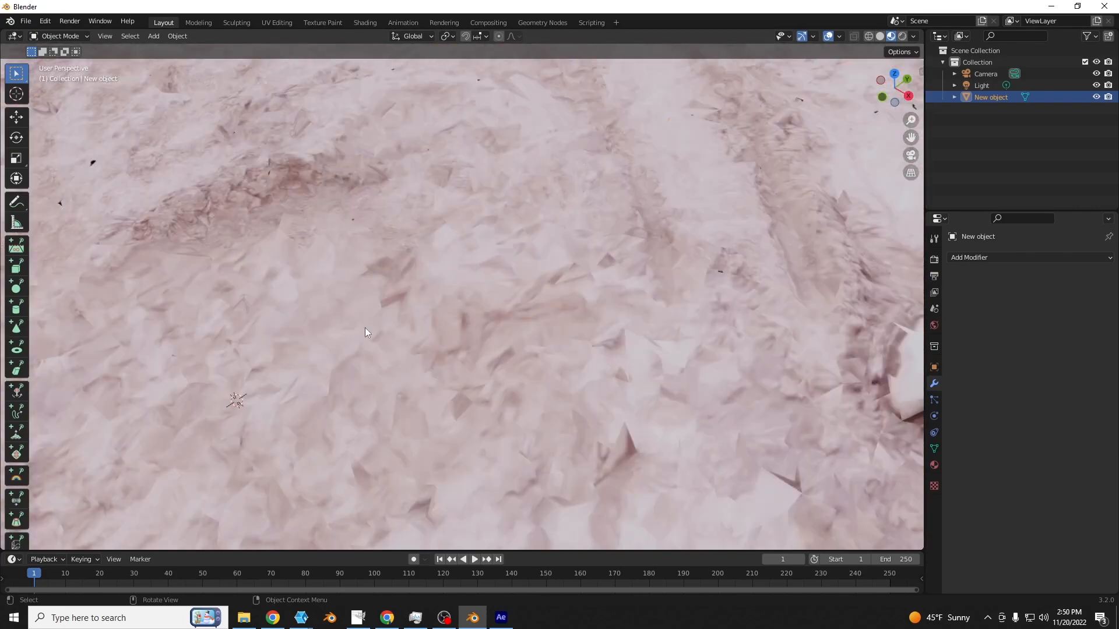
pyautogui.moveTo(364, 327); pyautogui.dragTo(439, 267, button='middle')
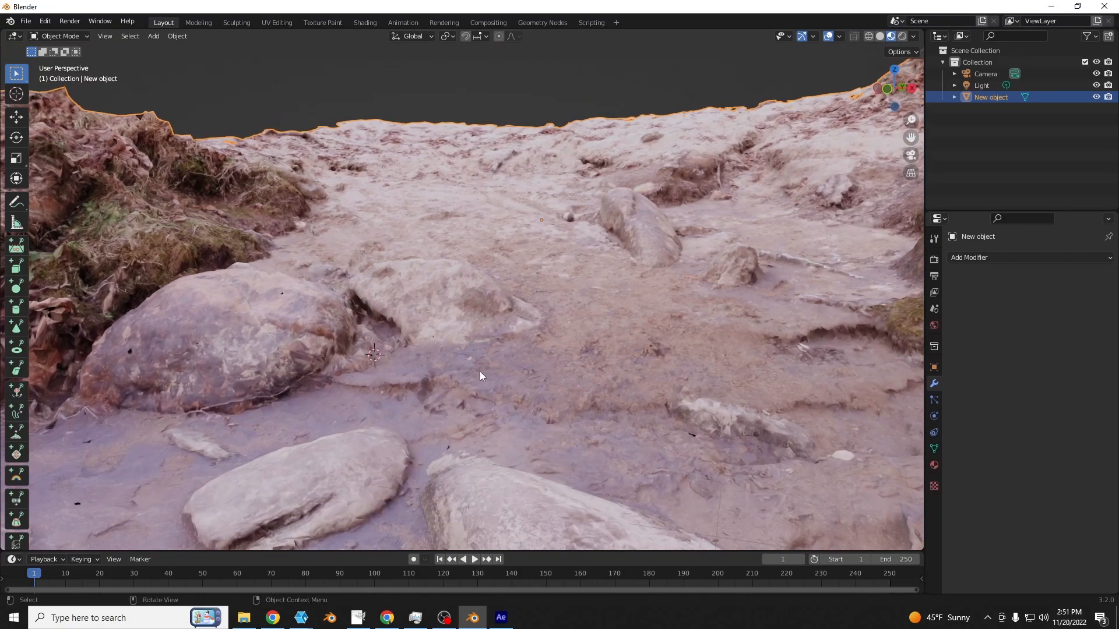
pyautogui.moveTo(543, 374)
pyautogui.mouseDown(button='middle')
pyautogui.moveTo(533, 360)
pyautogui.moveTo(536, 384)
pyautogui.moveTo(542, 373)
pyautogui.mouseUp(button='middle')
# - Add a Smooth modifier to the scan with a factor of 0.5
pyautogui.click(990, 258)
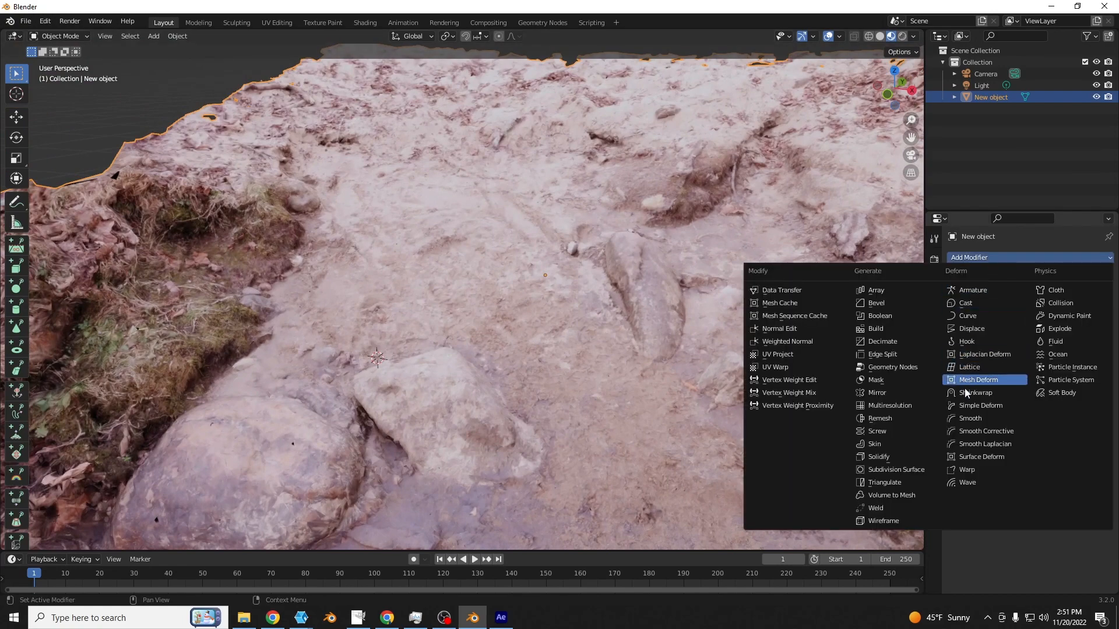
pyautogui.click(969, 417)
pyautogui.moveTo(578, 328); pyautogui.dragTo(558, 322, button='middle')
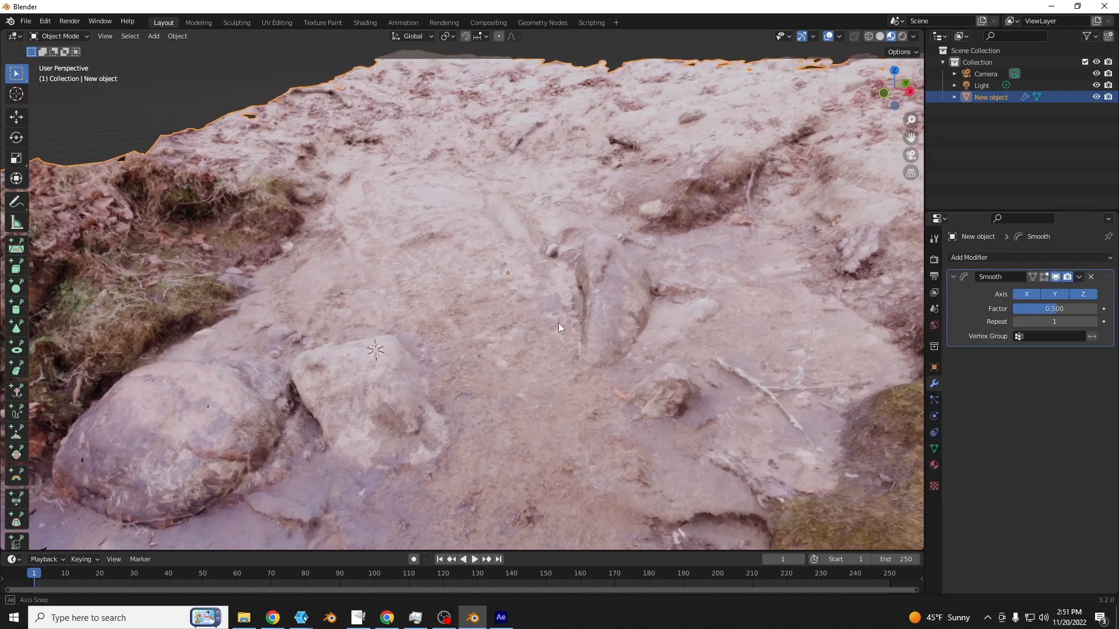
pyautogui.scroll(2, 558, 323)
pyautogui.moveTo(1056, 309)
pyautogui.mouseDown()
pyautogui.moveTo(1066, 309)
pyautogui.moveTo(1056, 309)
pyautogui.mouseUp()
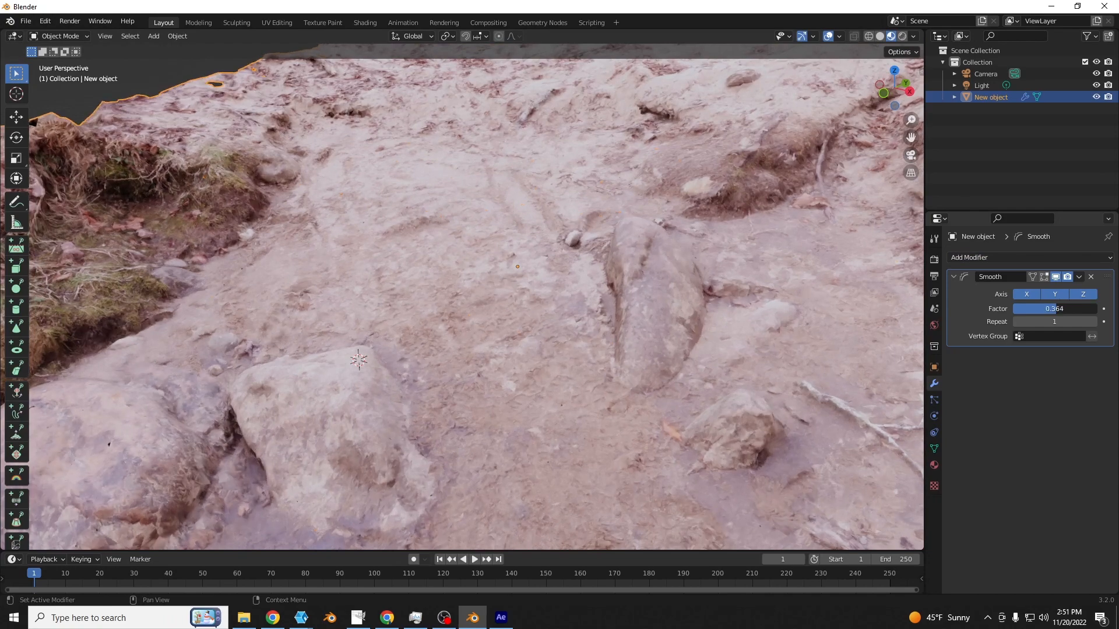
pyautogui.click(1058, 309)
pyautogui.write('0.5')
pyautogui.press('Return')
# - Set the Smooth modifier's repeat count to 5 and apply the modifier to the scan
pyautogui.moveTo(1052, 322)
pyautogui.mouseDown()
pyautogui.moveTo(1075, 322)
pyautogui.moveTo(1047, 321)
pyautogui.moveTo(1060, 321)
pyautogui.mouseUp()
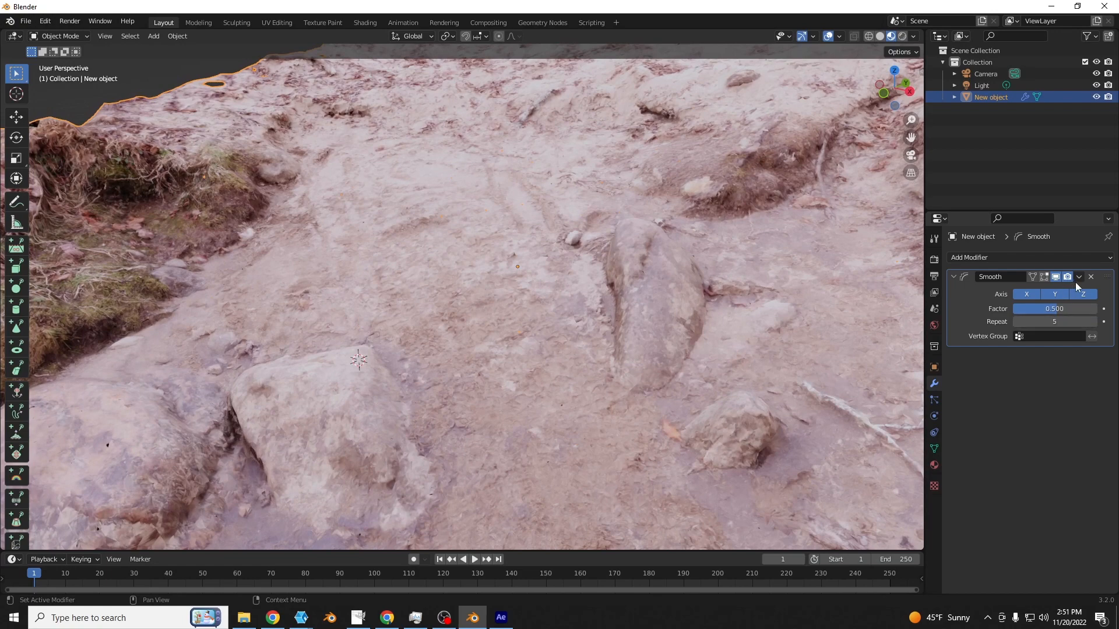
pyautogui.click(1079, 277)
pyautogui.click(1017, 295)
pyautogui.scroll(2, 394, 307)
pyautogui.scroll(-5, 394, 307)
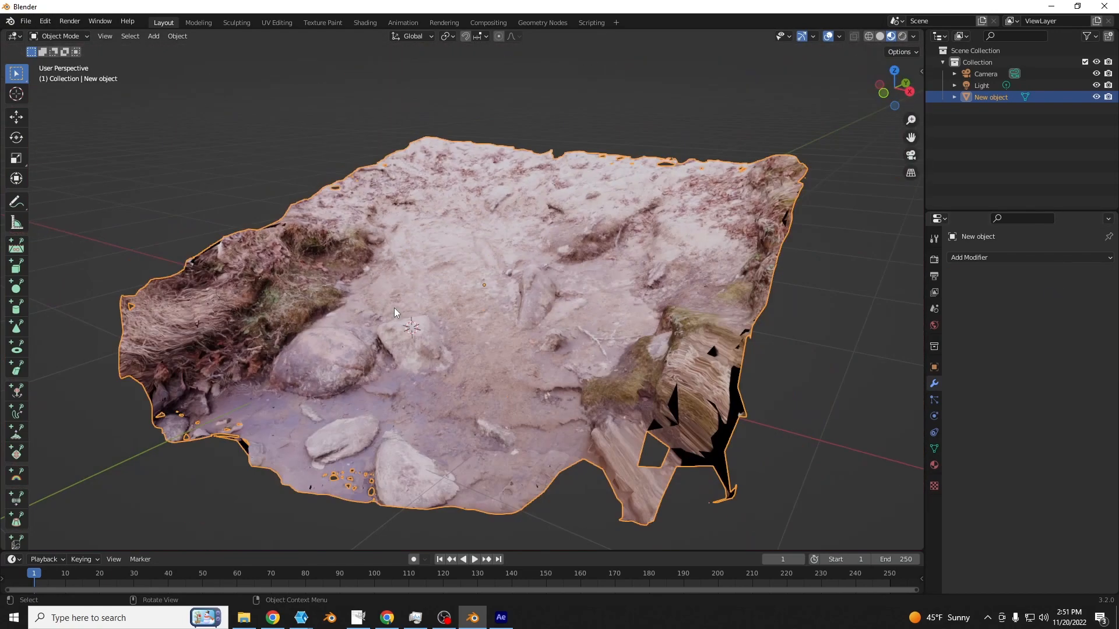
# - Examine the smoothed scan's mesh density in wireframe and its bare surface in solid shading, both up close and from farther away
pyautogui.moveTo(394, 307); pyautogui.dragTo(792, 184, button='middle')
pyautogui.click(869, 38)
pyautogui.click(813, 77)
pyautogui.scroll(-4, 791, 184)
pyautogui.scroll(6, 792, 184)
pyautogui.scroll(9, 792, 184)
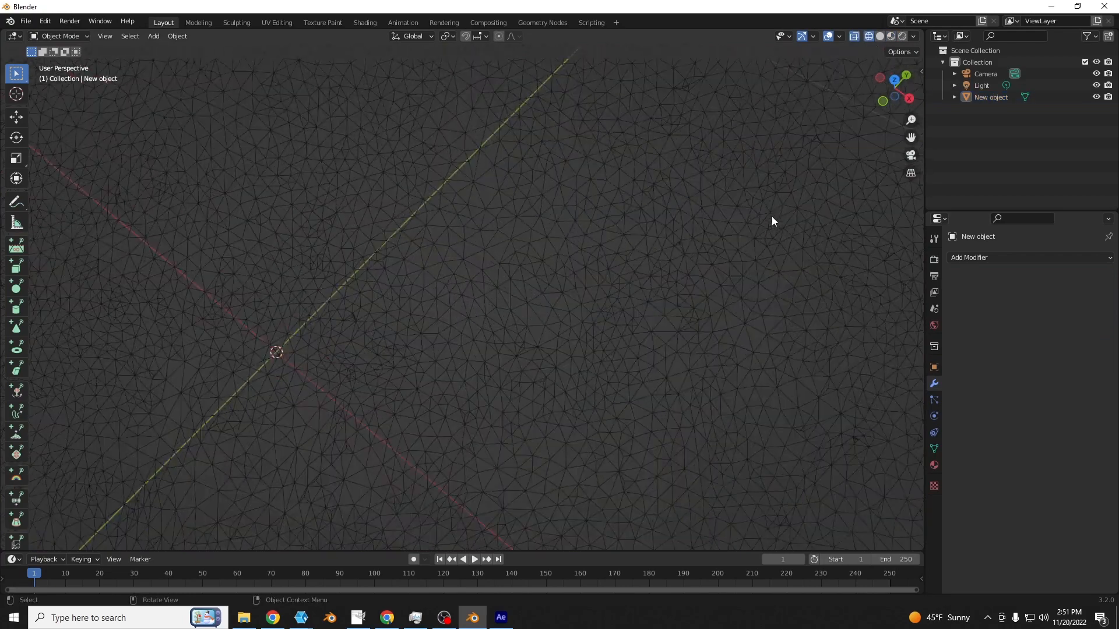
pyautogui.scroll(-8, 728, 256)
pyautogui.moveTo(723, 289); pyautogui.dragTo(854, 71, button='middle')
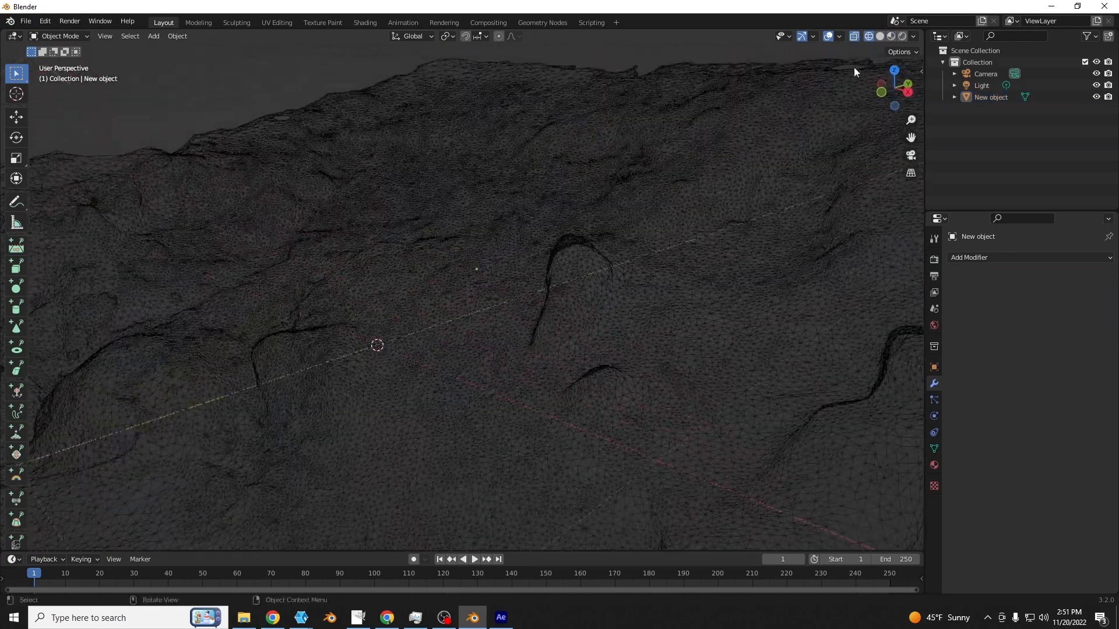
pyautogui.click(878, 36)
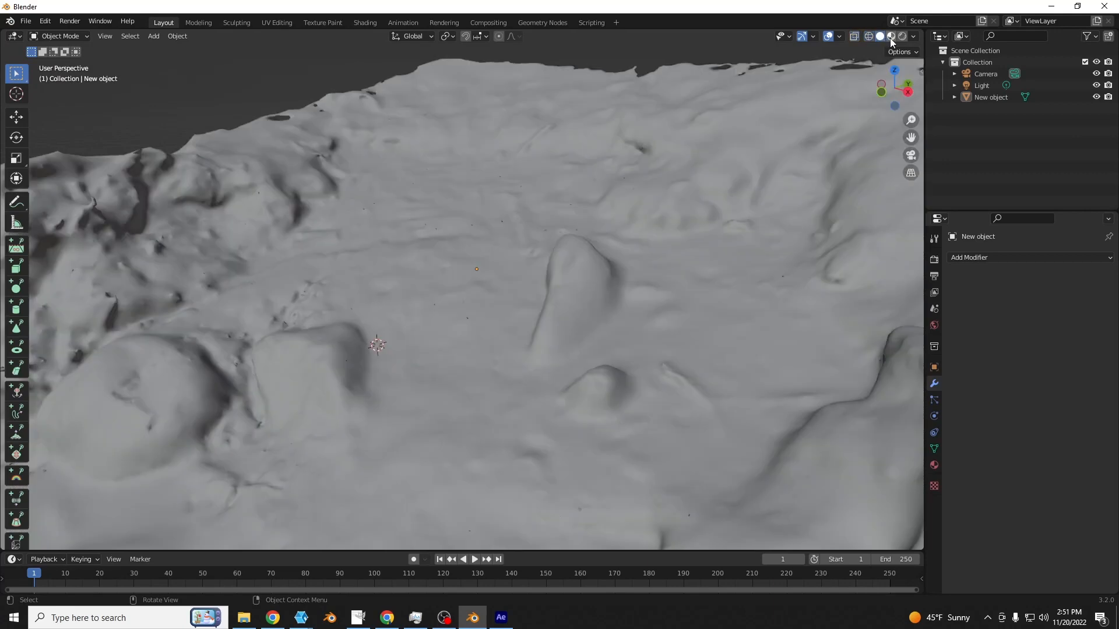
pyautogui.moveTo(492, 222)
pyautogui.mouseDown(button='middle')
pyautogui.moveTo(469, 270)
pyautogui.moveTo(625, 206)
pyautogui.moveTo(644, 251)
pyautogui.moveTo(589, 303)
pyautogui.mouseUp(button='middle')
pyautogui.scroll(-6, 481, 265)
# - Open the scan in Edit Mode with wireframe shading and switch the selection tool to Circle Select
pyautogui.click(666, 202)
pyautogui.press('Tab')
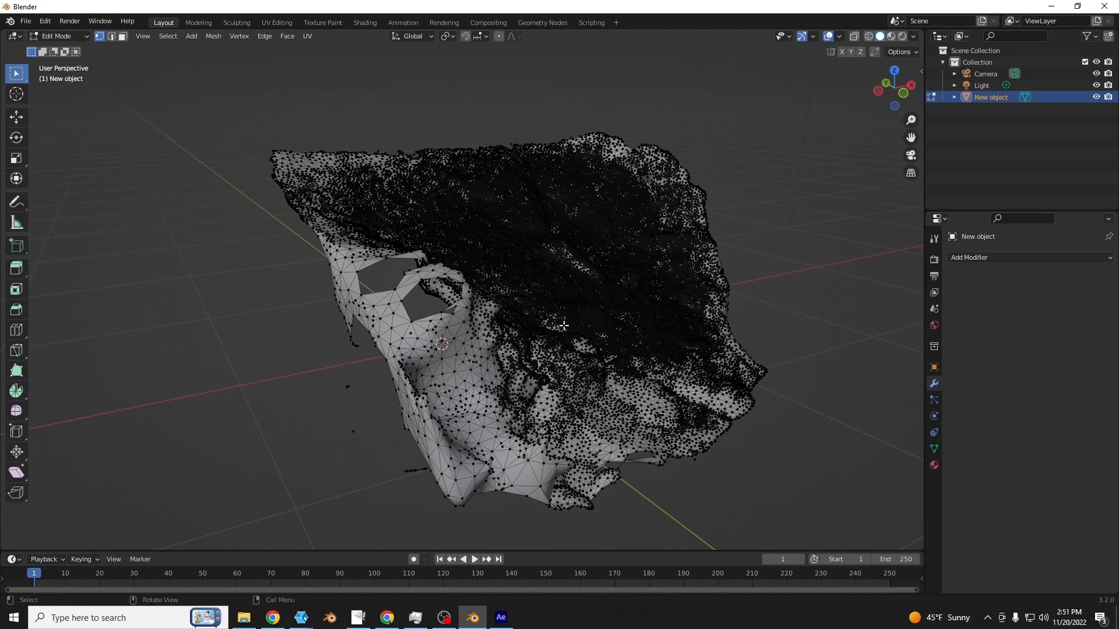
pyautogui.click(868, 36)
pyautogui.moveTo(794, 134)
pyautogui.mouseDown(button='middle')
pyautogui.moveTo(652, 268)
pyautogui.moveTo(612, 256)
pyautogui.mouseUp(button='middle')
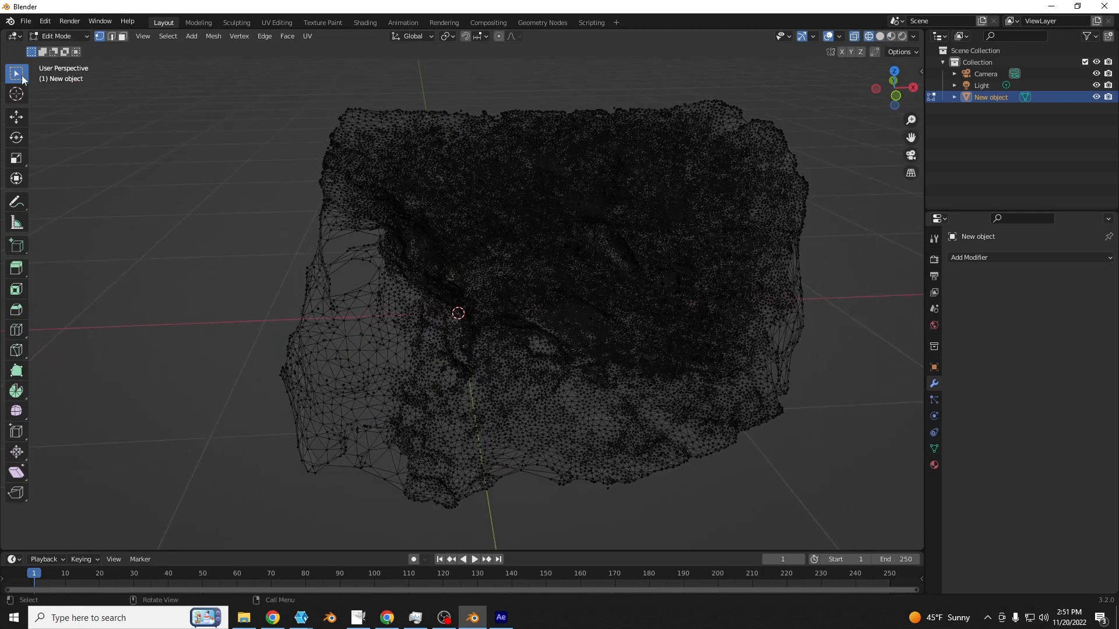
pyautogui.moveTo(22, 77); pyautogui.dragTo(42, 124)
pyautogui.scroll(-4, 339, 239)
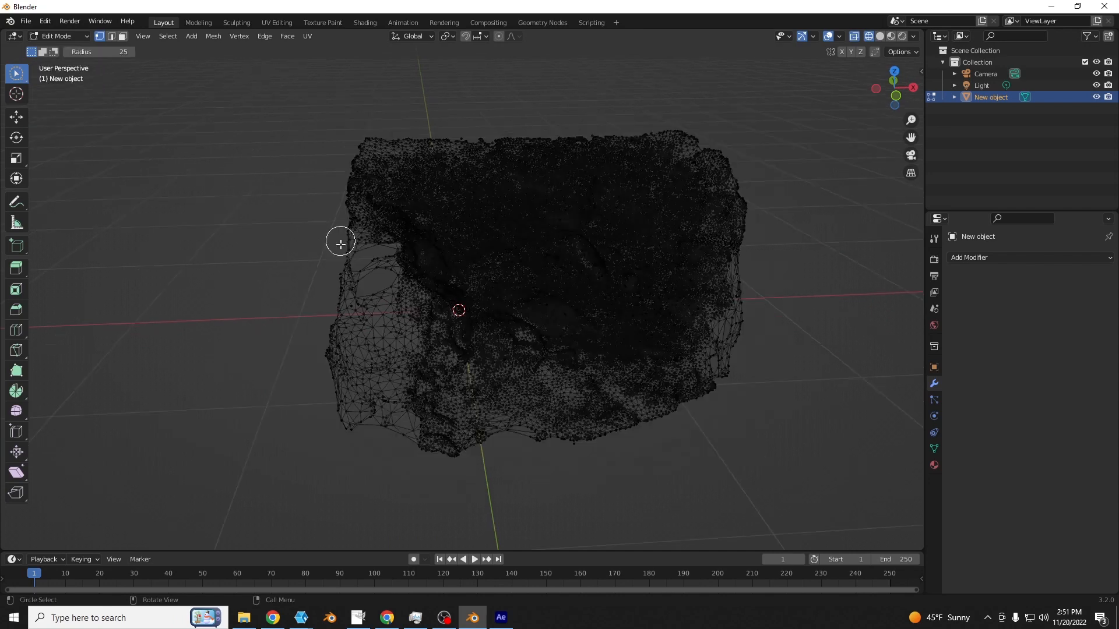
# - Try trimming the stretched stray geometry around the scan's edges and underside by circle-selecting it, switching to face selection, and deleting the faces
pyautogui.moveTo(406, 362)
pyautogui.mouseDown()
pyautogui.moveTo(372, 304)
pyautogui.moveTo(380, 327)
pyautogui.mouseUp()
pyautogui.moveTo(379, 327); pyautogui.dragTo(472, 319, button='middle')
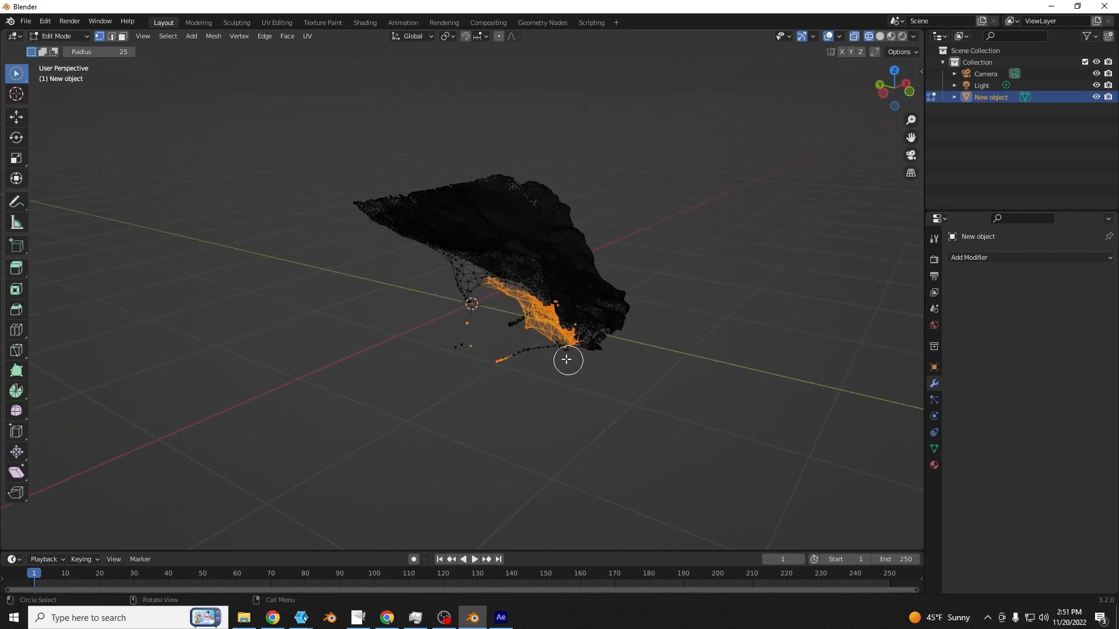
pyautogui.moveTo(567, 357); pyautogui.dragTo(563, 351, button='middle')
pyautogui.moveTo(563, 351)
pyautogui.mouseDown()
pyautogui.moveTo(570, 333)
pyautogui.moveTo(472, 352)
pyautogui.moveTo(459, 312)
pyautogui.moveTo(458, 274)
pyautogui.moveTo(469, 273)
pyautogui.moveTo(432, 261)
pyautogui.mouseUp()
pyautogui.moveTo(432, 260)
pyautogui.mouseDown(button='middle')
pyautogui.moveTo(477, 302)
pyautogui.moveTo(517, 288)
pyautogui.moveTo(492, 352)
pyautogui.mouseUp(button='middle')
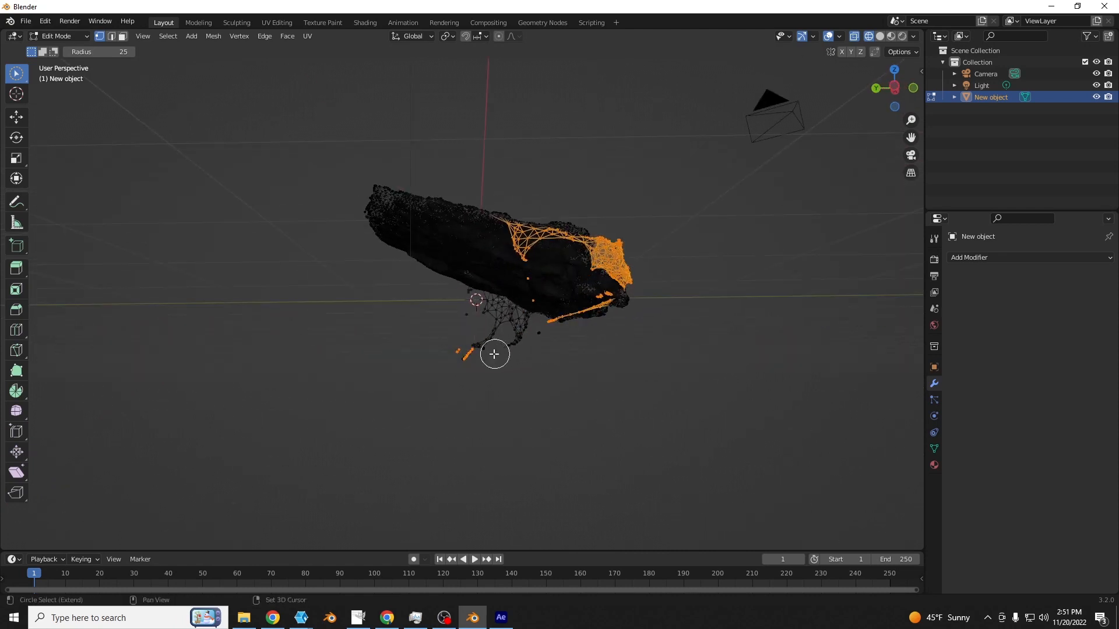
pyautogui.moveTo(526, 351)
pyautogui.mouseDown()
pyautogui.moveTo(542, 332)
pyautogui.moveTo(474, 320)
pyautogui.moveTo(467, 305)
pyautogui.moveTo(526, 323)
pyautogui.moveTo(447, 311)
pyautogui.mouseUp()
pyautogui.moveTo(446, 311)
pyautogui.mouseDown(button='middle')
pyautogui.moveTo(445, 410)
pyautogui.moveTo(534, 369)
pyautogui.moveTo(542, 378)
pyautogui.mouseUp(button='middle')
pyautogui.moveTo(551, 419)
pyautogui.mouseDown()
pyautogui.moveTo(539, 408)
pyautogui.moveTo(571, 446)
pyautogui.moveTo(565, 399)
pyautogui.moveTo(546, 386)
pyautogui.moveTo(455, 384)
pyautogui.moveTo(505, 364)
pyautogui.moveTo(421, 359)
pyautogui.mouseUp()
pyautogui.click(122, 37)
pyautogui.moveTo(422, 359); pyautogui.dragTo(533, 343, button='middle')
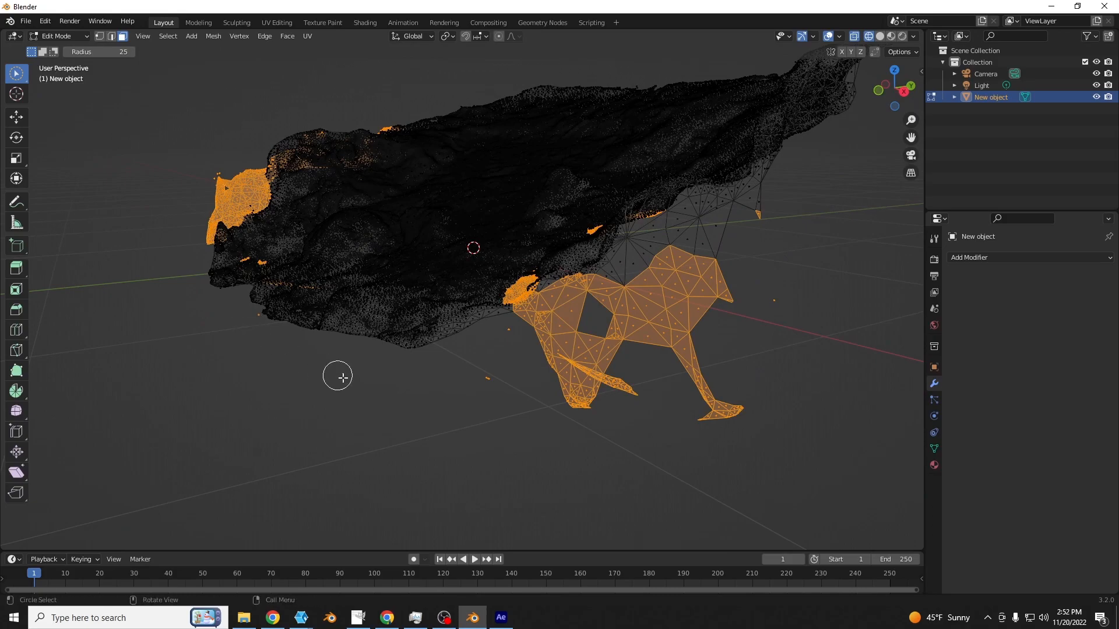
pyautogui.moveTo(341, 378); pyautogui.dragTo(264, 448, button='middle')
pyautogui.moveTo(786, 249); pyautogui.dragTo(866, 115, button='middle')
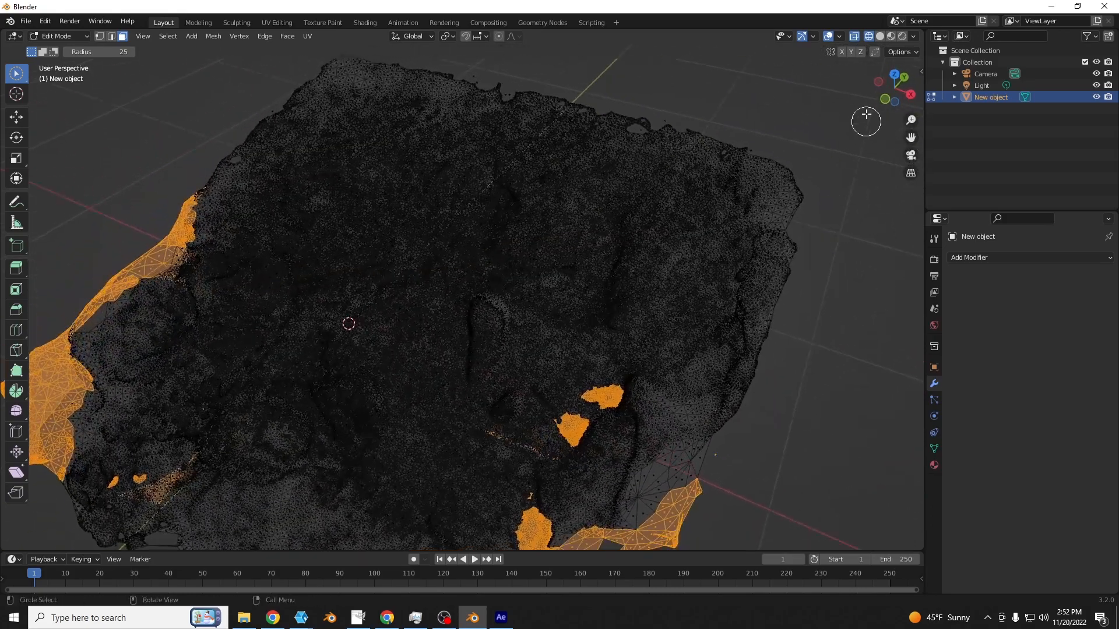
pyautogui.rightClick(764, 377)
pyautogui.click(764, 377)
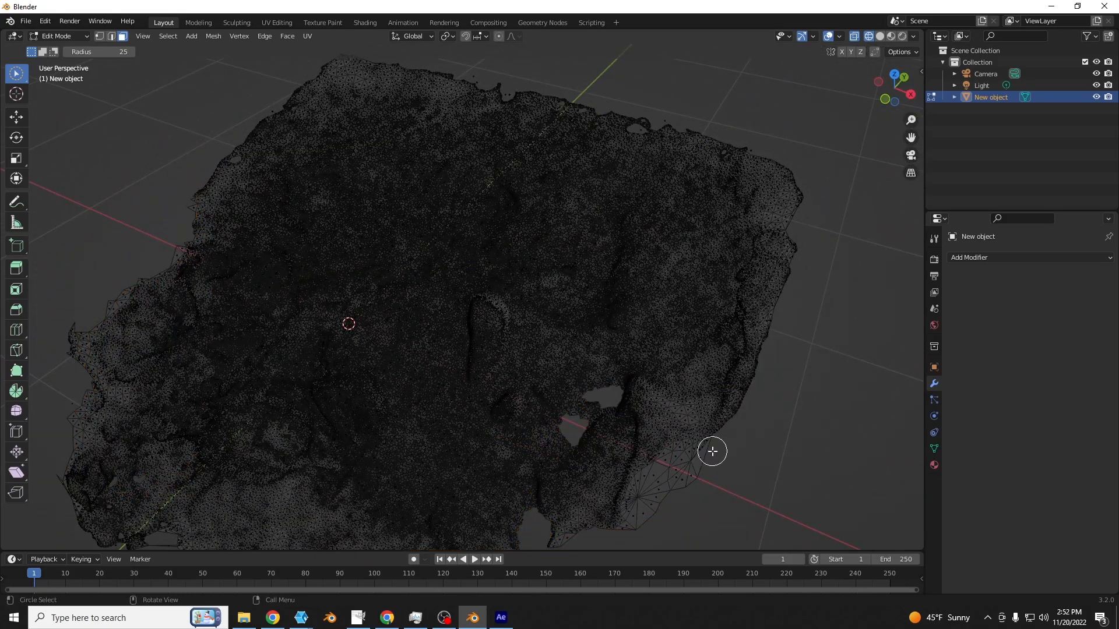
# - Try to delete the remaining large stretched triangles below the scan's mossy side edge
pyautogui.moveTo(712, 449); pyautogui.dragTo(680, 360, button='middle')
pyautogui.moveTo(656, 370)
pyautogui.mouseDown()
pyautogui.moveTo(652, 327)
pyautogui.moveTo(705, 304)
pyautogui.moveTo(675, 287)
pyautogui.moveTo(625, 374)
pyautogui.moveTo(559, 392)
pyautogui.moveTo(582, 417)
pyautogui.mouseUp()
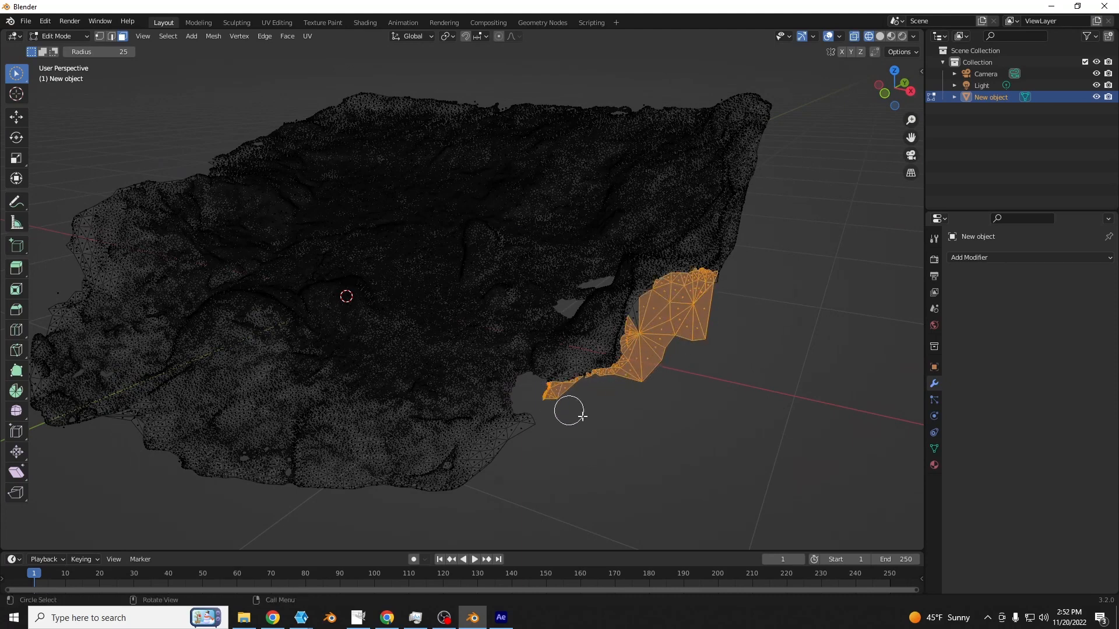
pyautogui.press('x')
pyautogui.click(619, 425)
# - Check the trimmed mesh in Material Preview, undo the face deletions and clear the selection
pyautogui.moveTo(644, 333); pyautogui.dragTo(847, 117, button='middle')
pyautogui.click(891, 36)
pyautogui.moveTo(839, 155)
pyautogui.mouseDown(button='middle')
pyautogui.moveTo(847, 180)
pyautogui.moveTo(839, 174)
pyautogui.mouseUp(button='middle')
pyautogui.scroll(5, 833, 172)
pyautogui.moveTo(759, 253); pyautogui.dragTo(753, 251, button='middle')
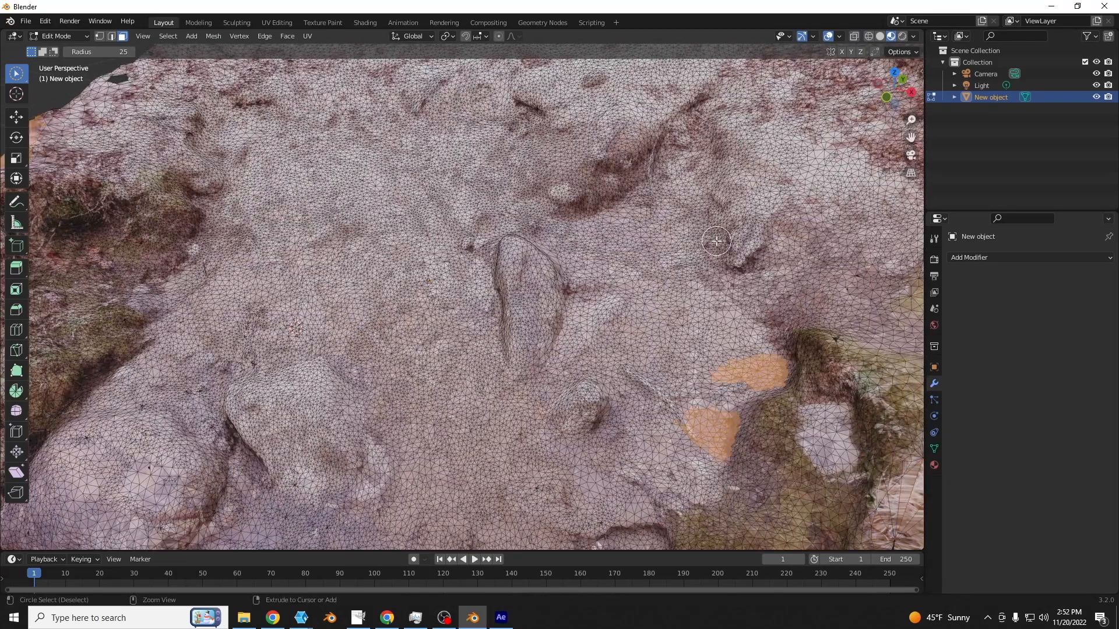
pyautogui.scroll(-8, 730, 328)
pyautogui.click(749, 343)
pyautogui.moveTo(749, 343); pyautogui.dragTo(767, 366, button='middle')
# - In wireframe, circle-select the stretched side flap, the leg-like strands and the loose fragments beneath the scan, and delete their faces
pyautogui.click(869, 36)
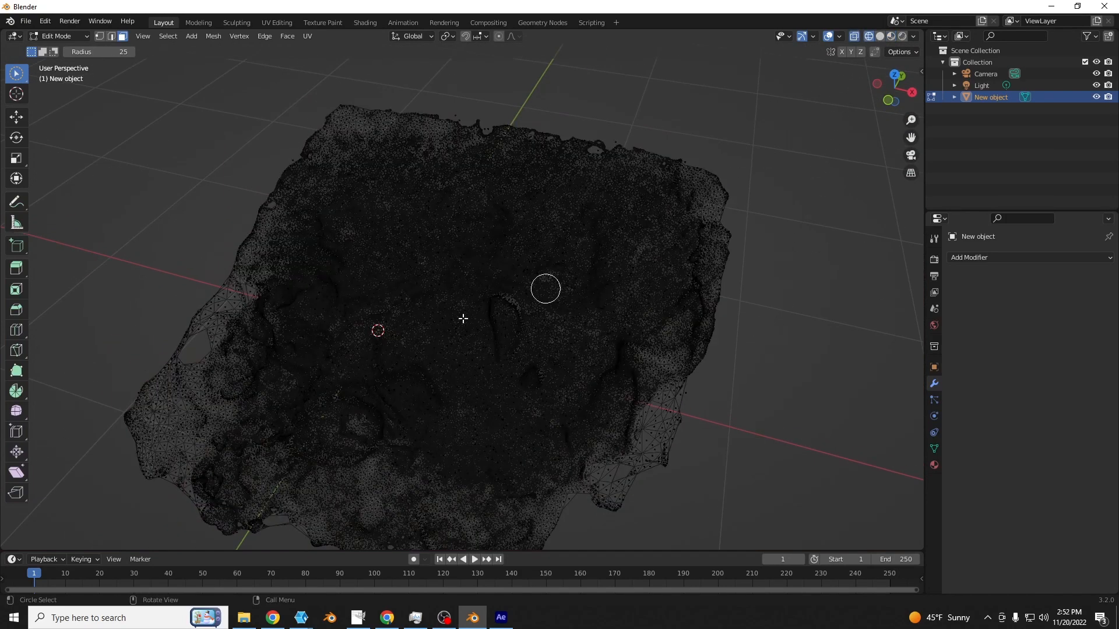
pyautogui.keyDown('shift'); pyautogui.moveTo(379, 341); pyautogui.dragTo(465, 292, button='middle'); pyautogui.keyUp('shift')
pyautogui.moveTo(344, 335); pyautogui.dragTo(416, 329, button='middle')
pyautogui.scroll(-5, 415, 329)
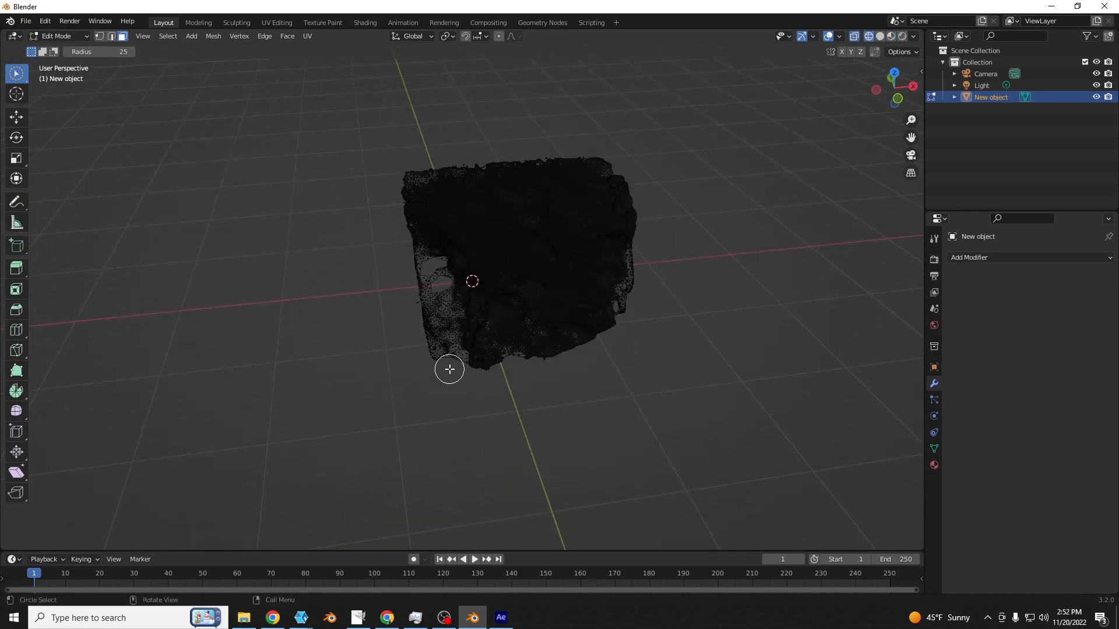
pyautogui.moveTo(449, 369); pyautogui.dragTo(429, 304)
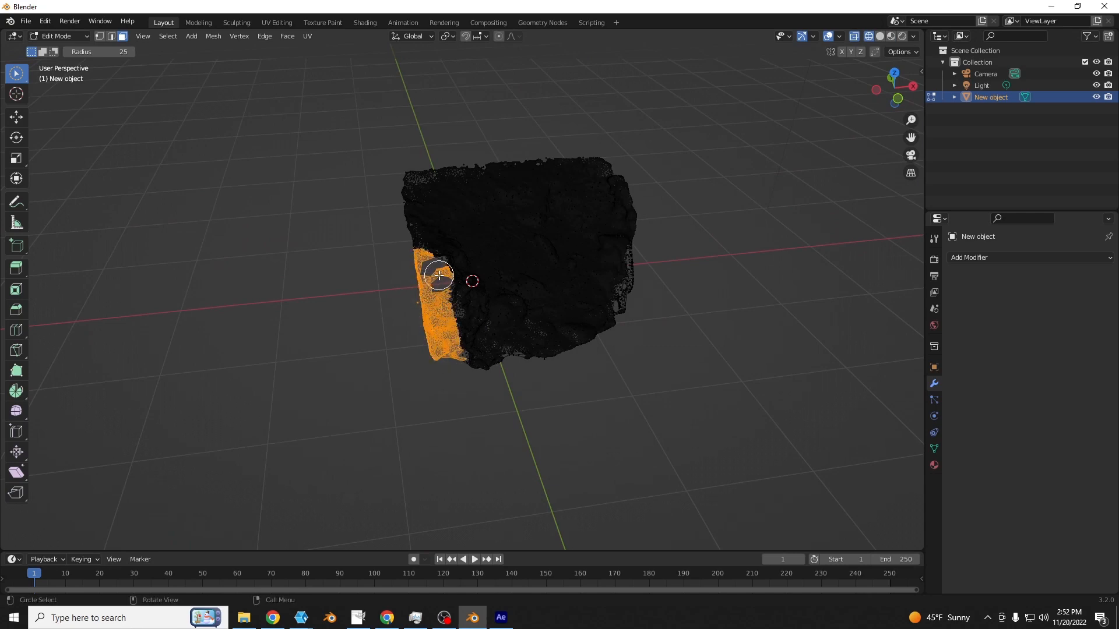
pyautogui.moveTo(445, 257); pyautogui.dragTo(386, 250, button='middle')
pyautogui.moveTo(514, 343)
pyautogui.mouseDown()
pyautogui.moveTo(537, 320)
pyautogui.moveTo(587, 325)
pyautogui.moveTo(599, 258)
pyautogui.moveTo(543, 310)
pyautogui.mouseUp()
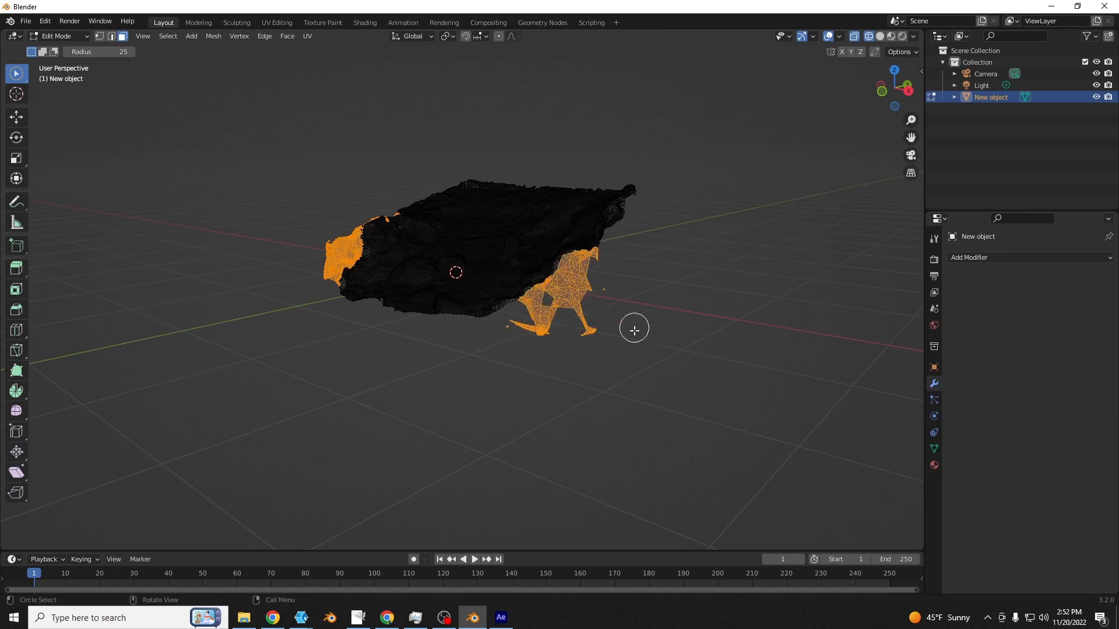
pyautogui.moveTo(631, 327); pyautogui.dragTo(700, 277, button='middle')
pyautogui.moveTo(440, 307)
pyautogui.mouseDown(button='middle')
pyautogui.moveTo(489, 370)
pyautogui.moveTo(584, 337)
pyautogui.moveTo(597, 315)
pyautogui.mouseUp(button='middle')
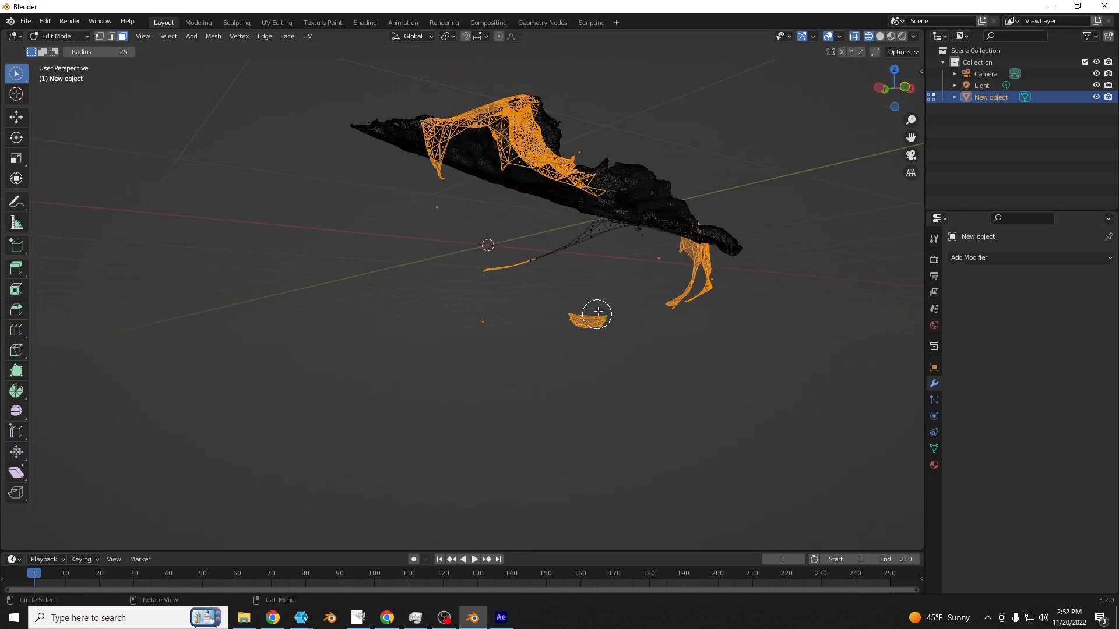
pyautogui.moveTo(589, 251)
pyautogui.mouseDown()
pyautogui.moveTo(527, 250)
pyautogui.moveTo(594, 236)
pyautogui.mouseUp()
pyautogui.moveTo(595, 236); pyautogui.dragTo(550, 297, button='middle')
pyautogui.scroll(2, 549, 297)
pyautogui.moveTo(650, 484); pyautogui.dragTo(584, 360, button='middle')
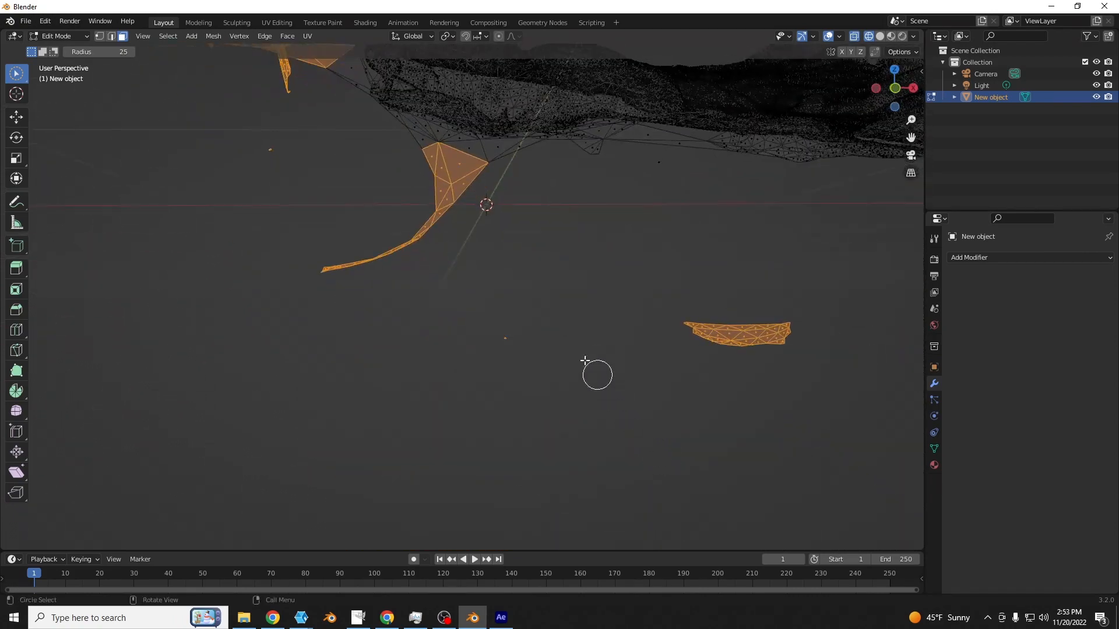
pyautogui.moveTo(515, 166)
pyautogui.mouseDown()
pyautogui.moveTo(392, 142)
pyautogui.moveTo(434, 130)
pyautogui.moveTo(345, 92)
pyautogui.moveTo(349, 67)
pyautogui.mouseUp()
pyautogui.moveTo(350, 67)
pyautogui.mouseDown(button='middle')
pyautogui.moveTo(471, 138)
pyautogui.moveTo(617, 257)
pyautogui.mouseUp(button='middle')
pyautogui.press('x')
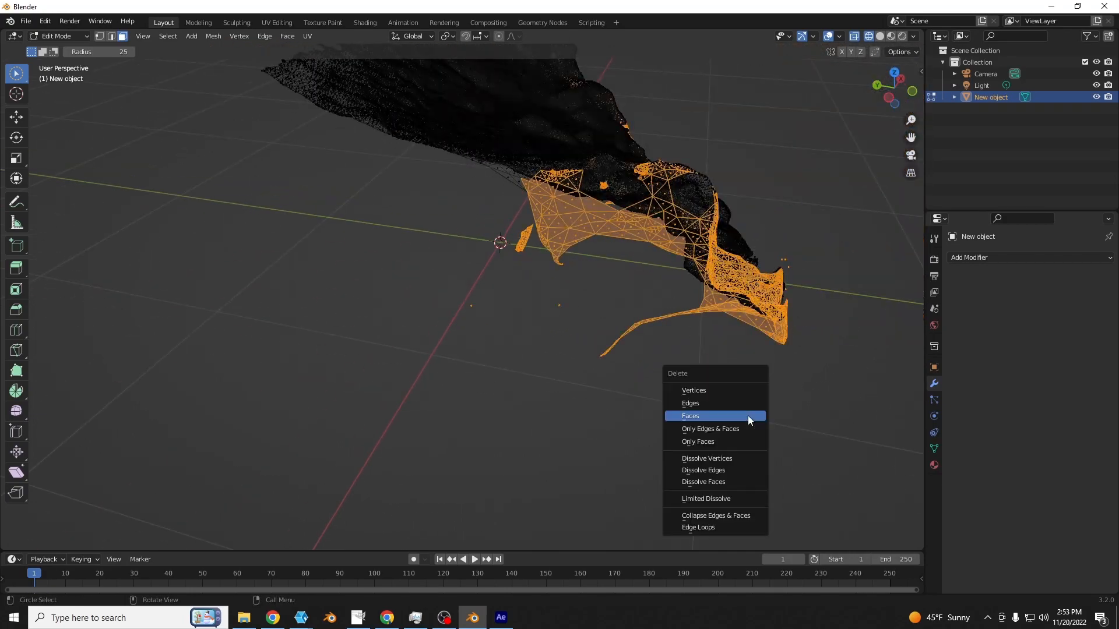
pyautogui.click(748, 416)
# - Select and delete the leftover spike hanging from the scan's edge beside the removed flap
pyautogui.moveTo(748, 416)
pyautogui.mouseDown(button='middle')
pyautogui.moveTo(597, 405)
pyautogui.moveTo(602, 420)
pyautogui.moveTo(569, 342)
pyautogui.mouseUp(button='middle')
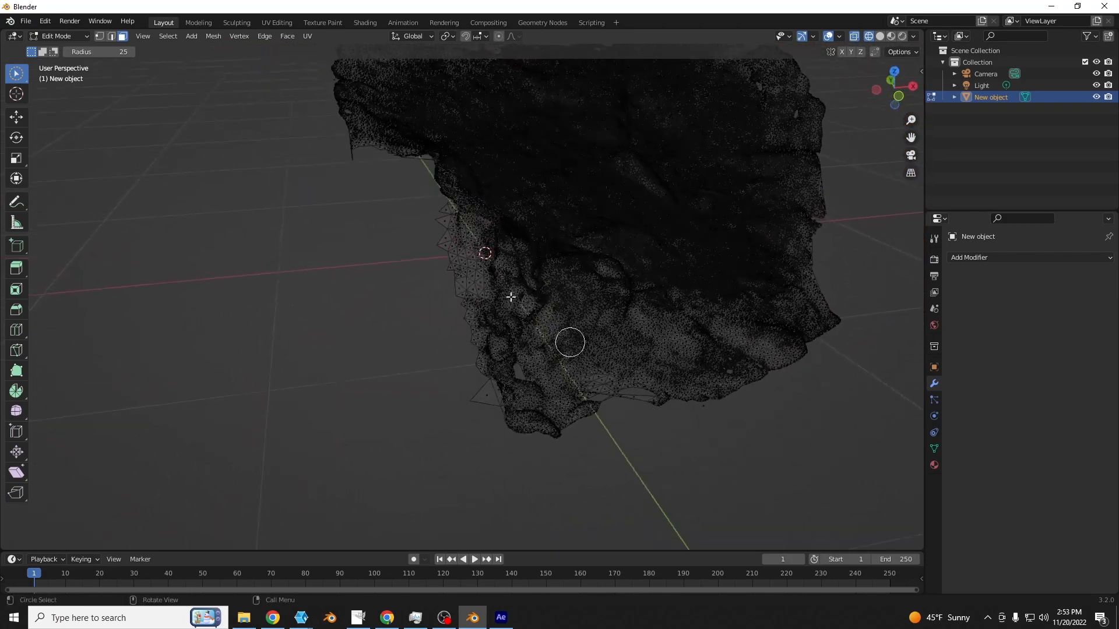
pyautogui.click(350, 148)
pyautogui.press('x')
pyautogui.click(415, 243)
# - In Material Preview, circle-select and delete the ragged stretched strip along the scan's grassy edge, and return to Object Mode
pyautogui.click(891, 36)
pyautogui.scroll(-5, 698, 247)
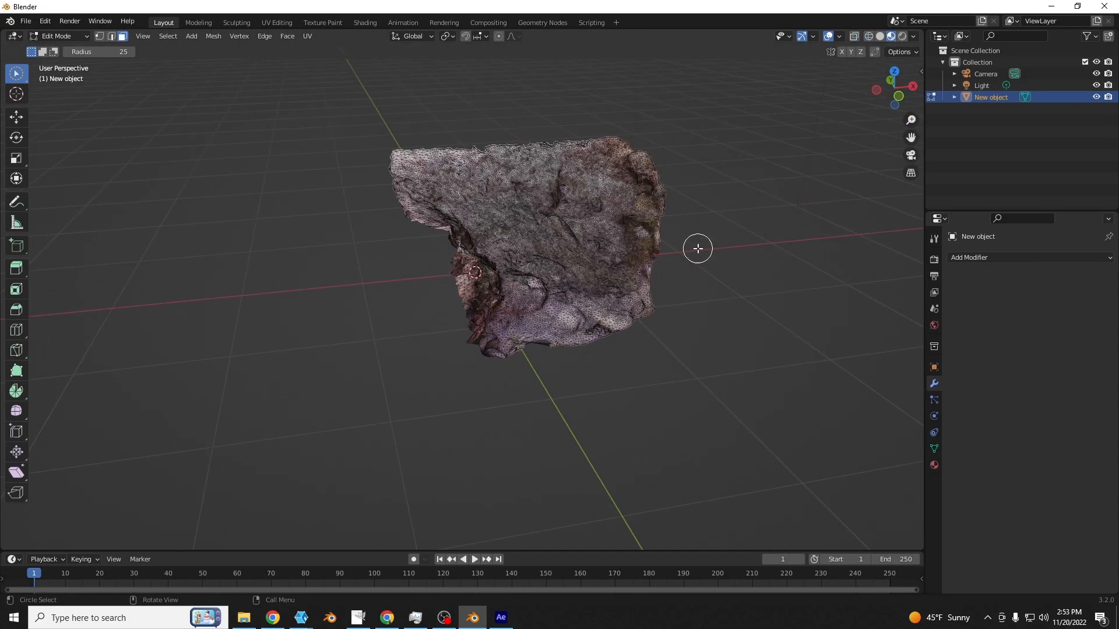
pyautogui.scroll(5, 678, 250)
pyautogui.scroll(3, 589, 283)
pyautogui.scroll(-1, 457, 325)
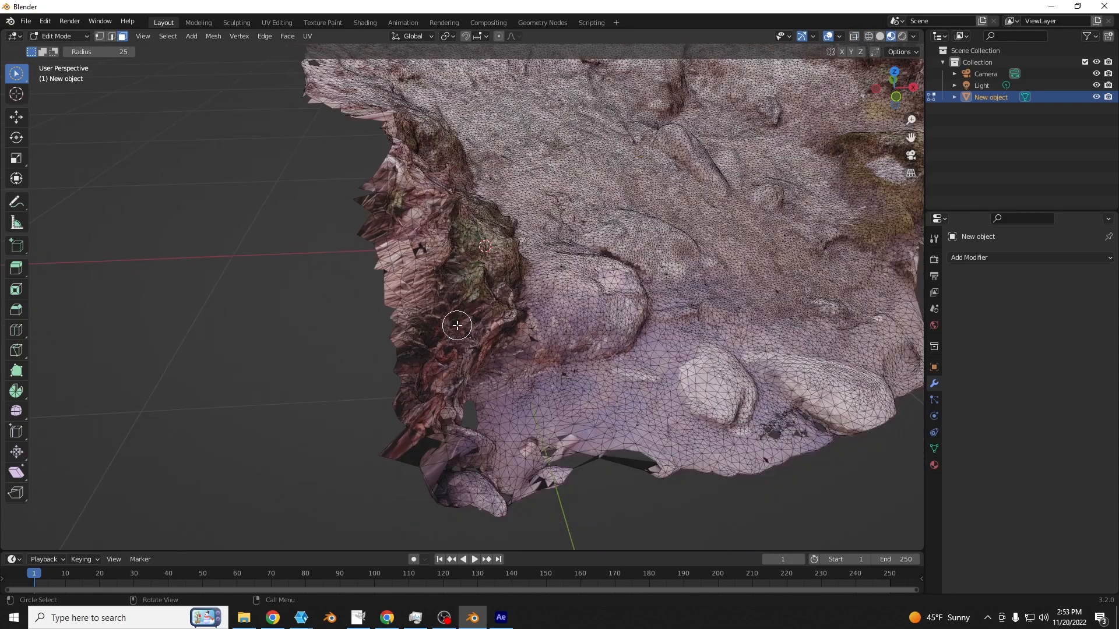
pyautogui.moveTo(385, 320); pyautogui.dragTo(378, 180)
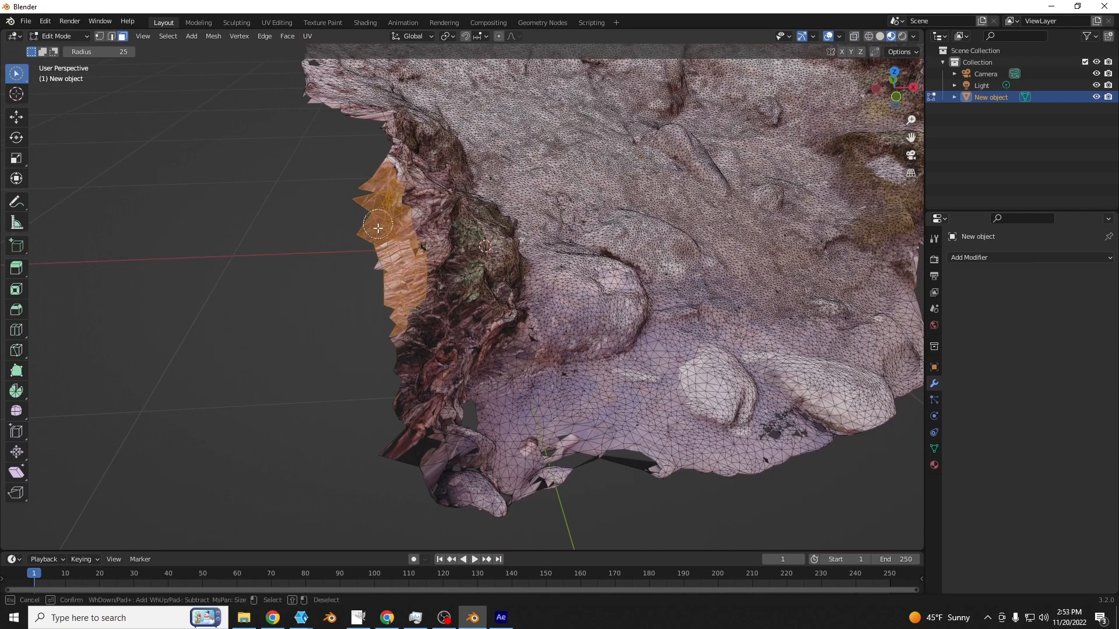
pyautogui.moveTo(404, 309)
pyautogui.mouseDown()
pyautogui.moveTo(416, 259)
pyautogui.moveTo(382, 133)
pyautogui.mouseUp()
pyautogui.press('x')
pyautogui.click(410, 277)
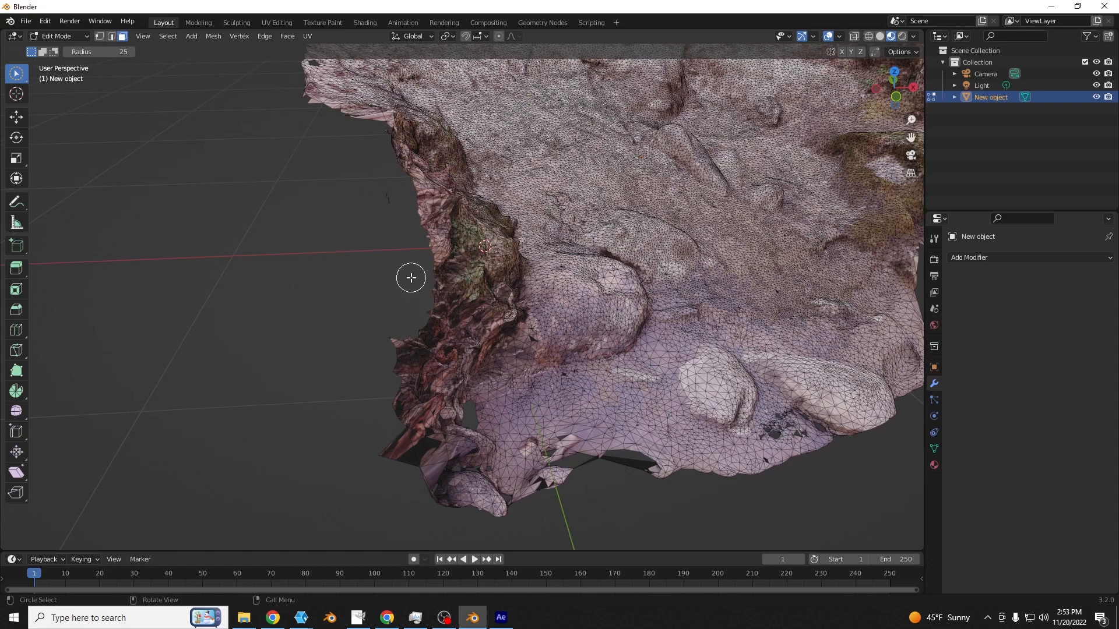
pyautogui.press('Tab')
# - Inspect the trimmed scan's outline and textured surface from overview and close-up distances
pyautogui.moveTo(524, 312); pyautogui.dragTo(483, 316, button='middle')
pyautogui.scroll(-3, 484, 316)
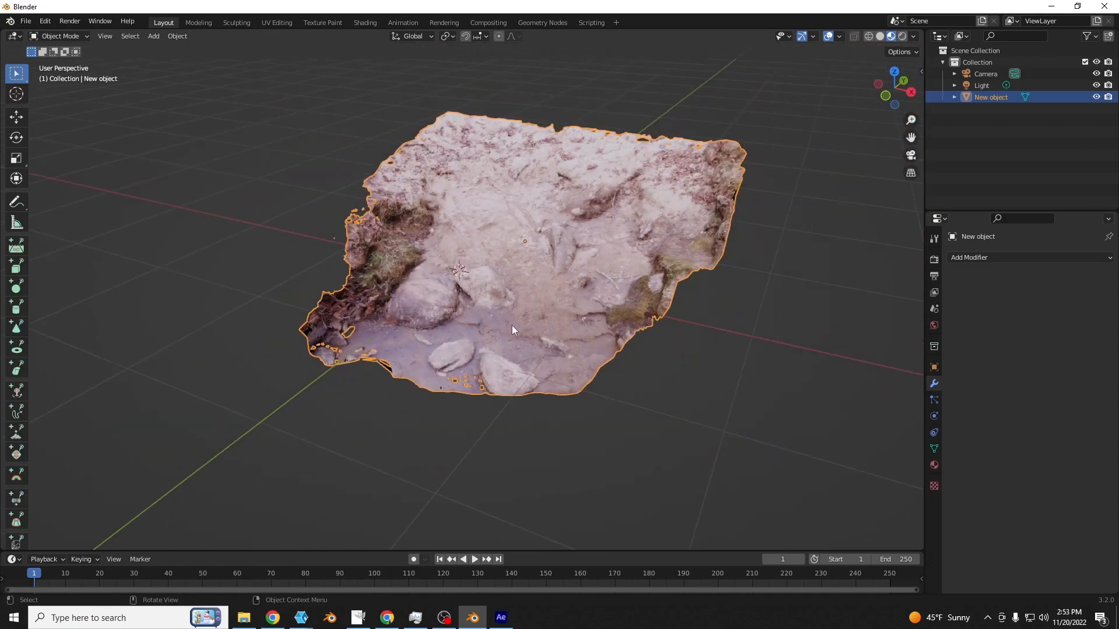
pyautogui.scroll(6, 516, 326)
pyautogui.scroll(-5, 604, 257)
pyautogui.scroll(8, 604, 257)
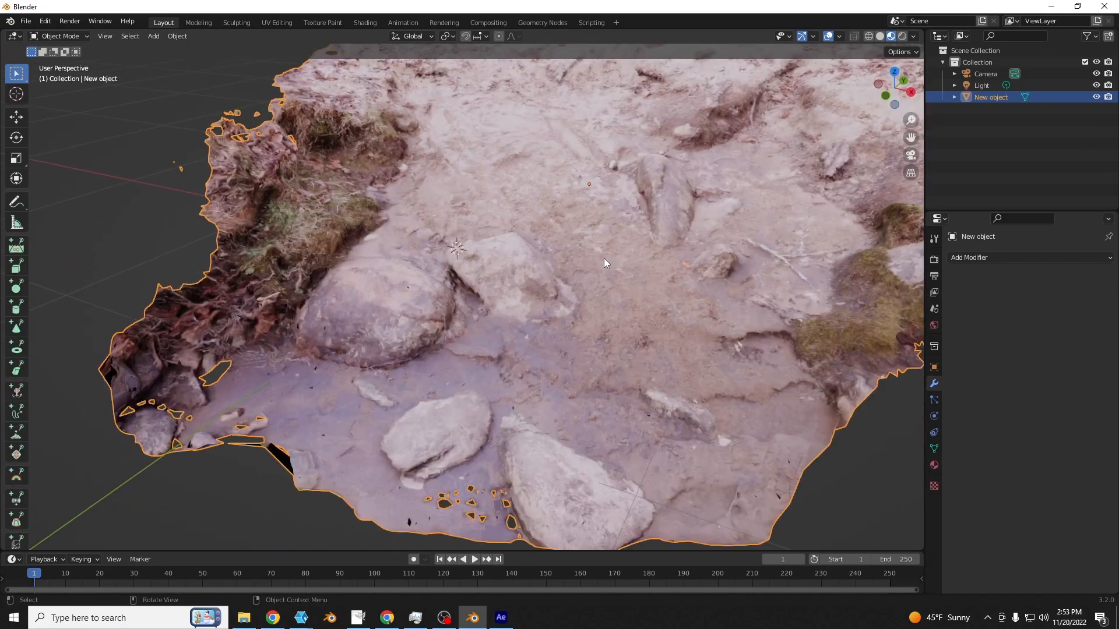
pyautogui.moveTo(607, 260); pyautogui.dragTo(627, 350, button='middle')
pyautogui.scroll(5, 578, 307)
pyautogui.scroll(5, 578, 303)
pyautogui.scroll(-7, 578, 304)
pyautogui.scroll(-8, 627, 350)
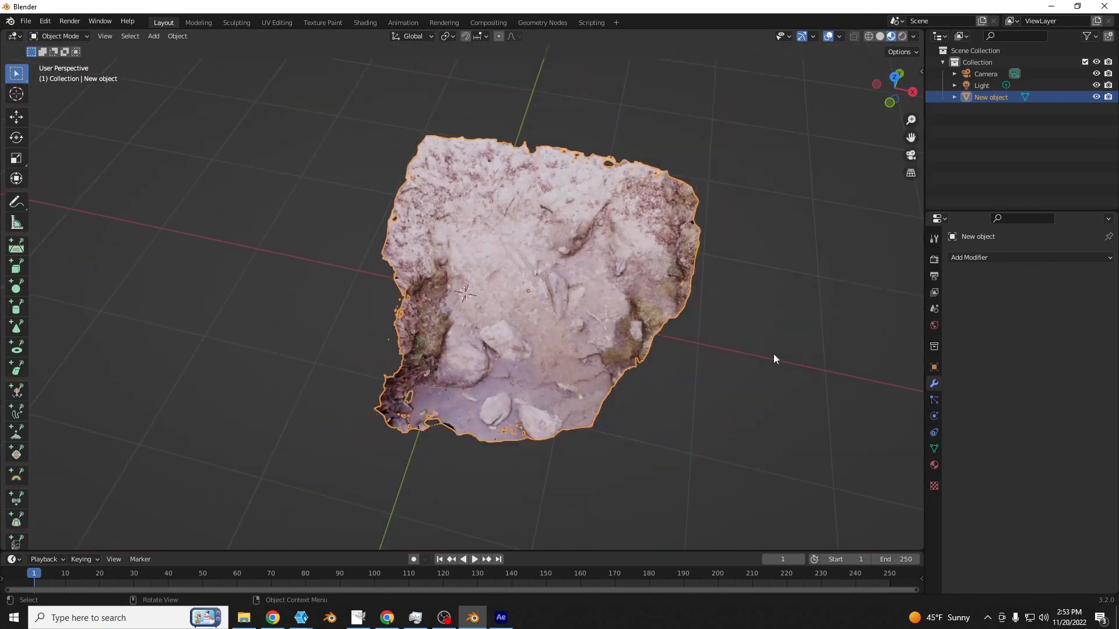
# - Examine the texture detail on the scan's boulders, path and leafy bank from several angles
pyautogui.moveTo(774, 355); pyautogui.dragTo(678, 348, button='middle')
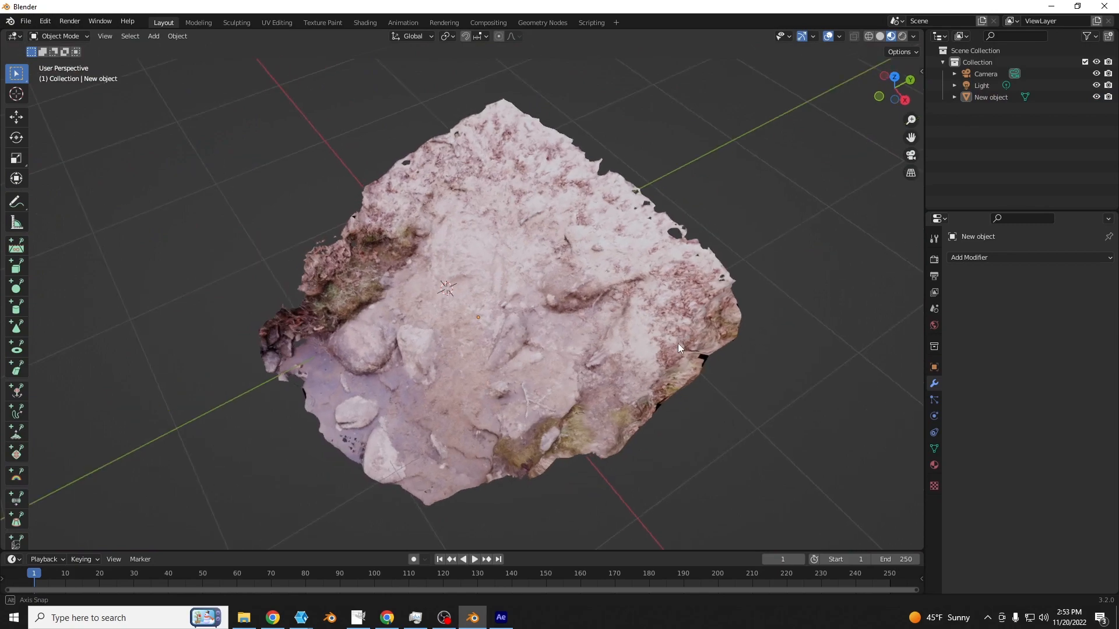
pyautogui.scroll(8, 677, 343)
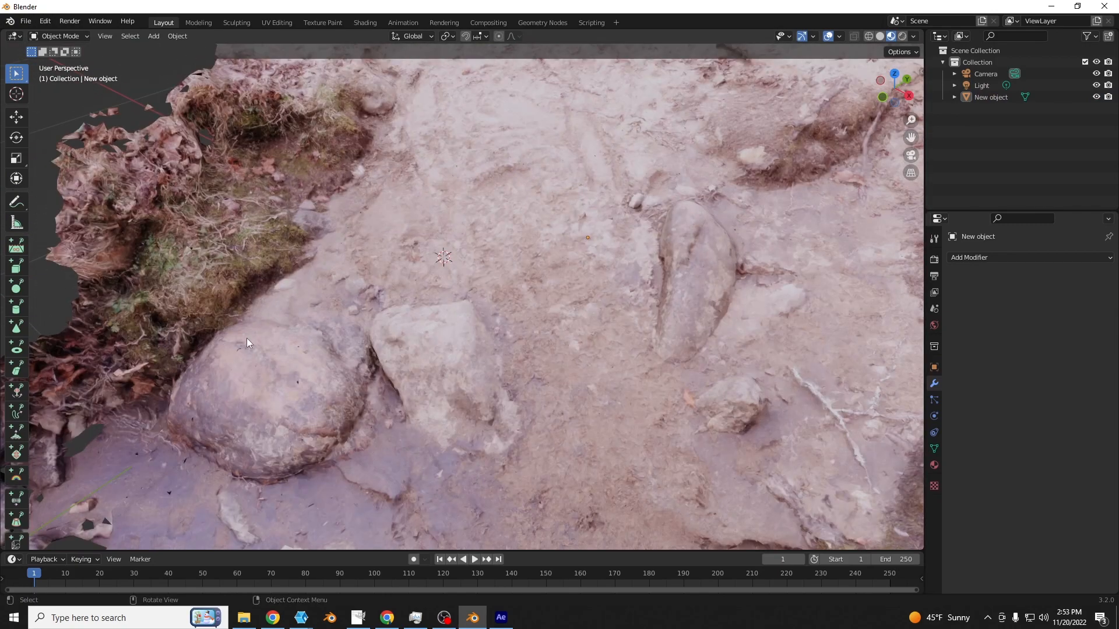
pyautogui.scroll(2, 267, 330)
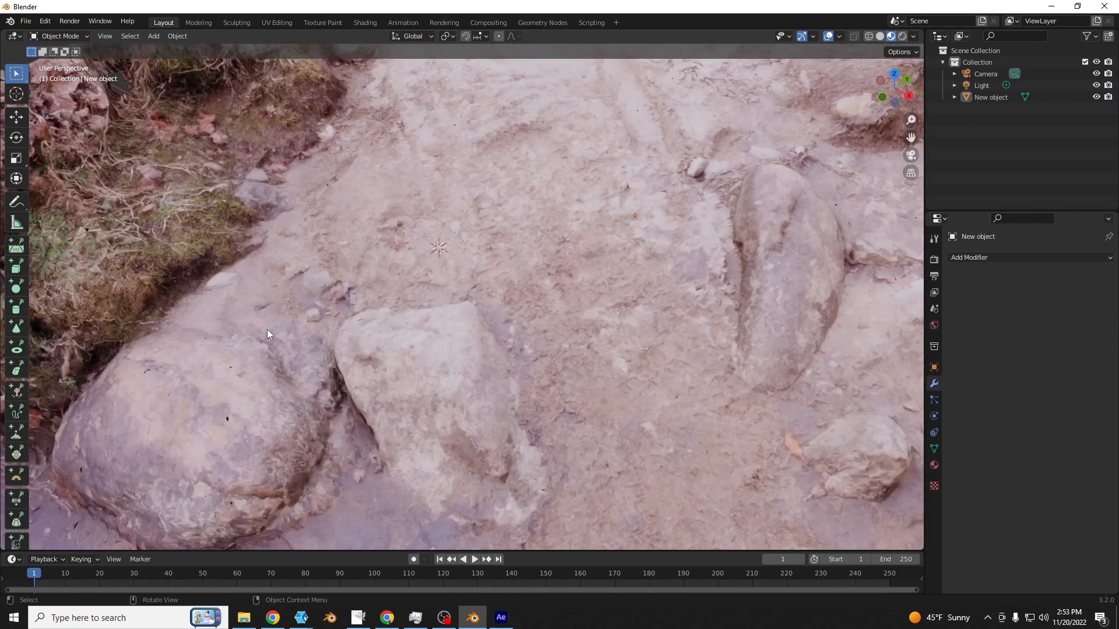
pyautogui.scroll(4, 267, 330)
pyautogui.scroll(-7, 267, 330)
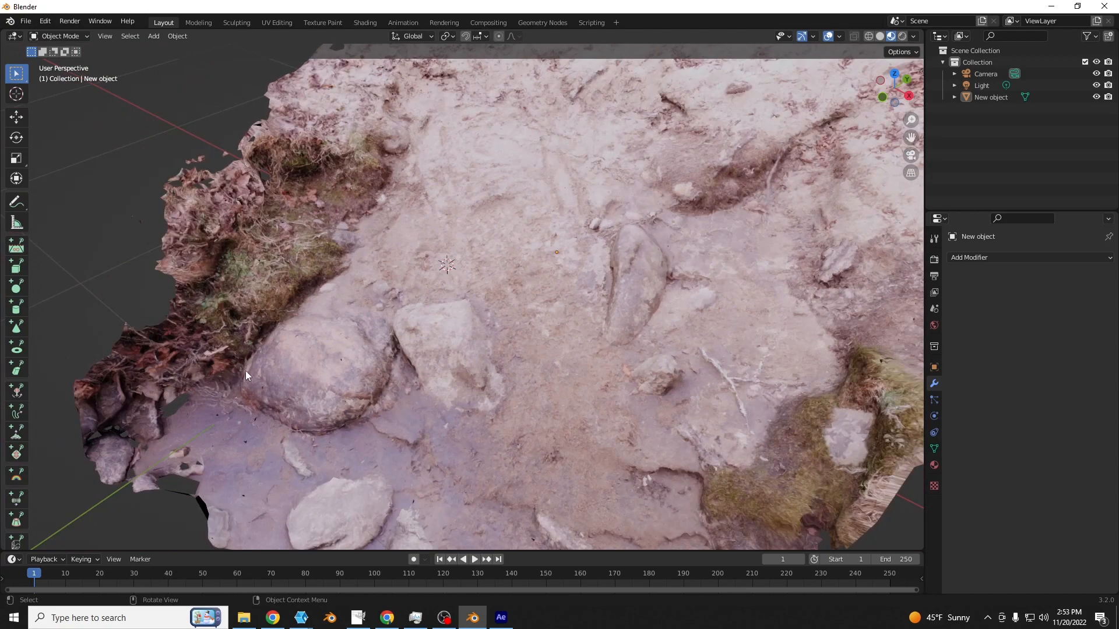
pyautogui.scroll(5, 261, 355)
pyautogui.scroll(-3, 263, 355)
pyautogui.moveTo(263, 355); pyautogui.dragTo(275, 328, button='middle')
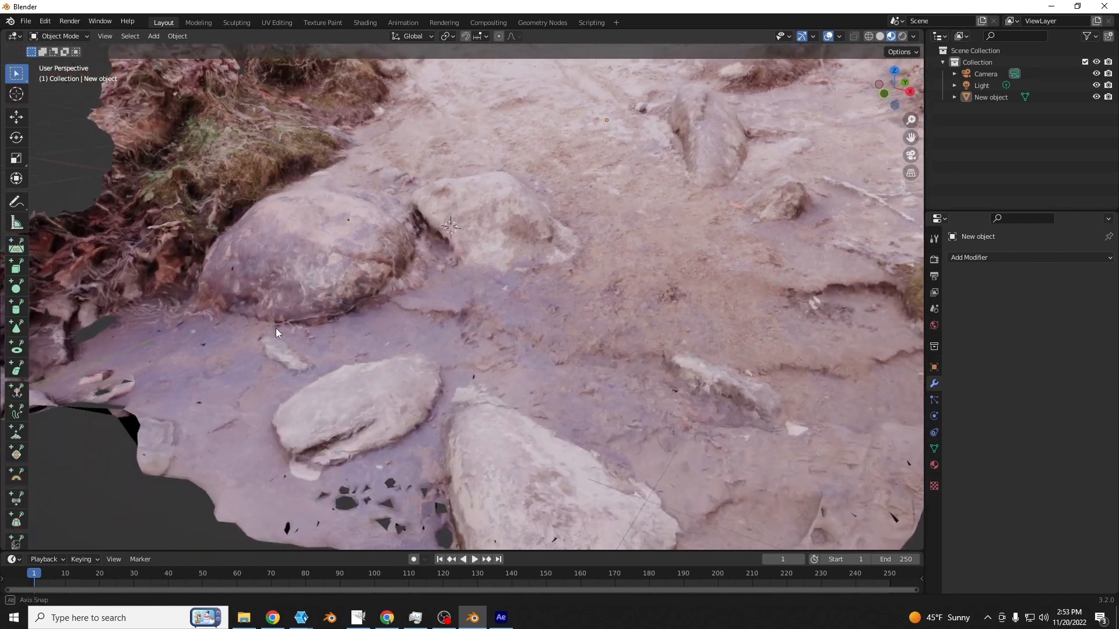
pyautogui.scroll(5, 257, 352)
pyautogui.scroll(-5, 257, 352)
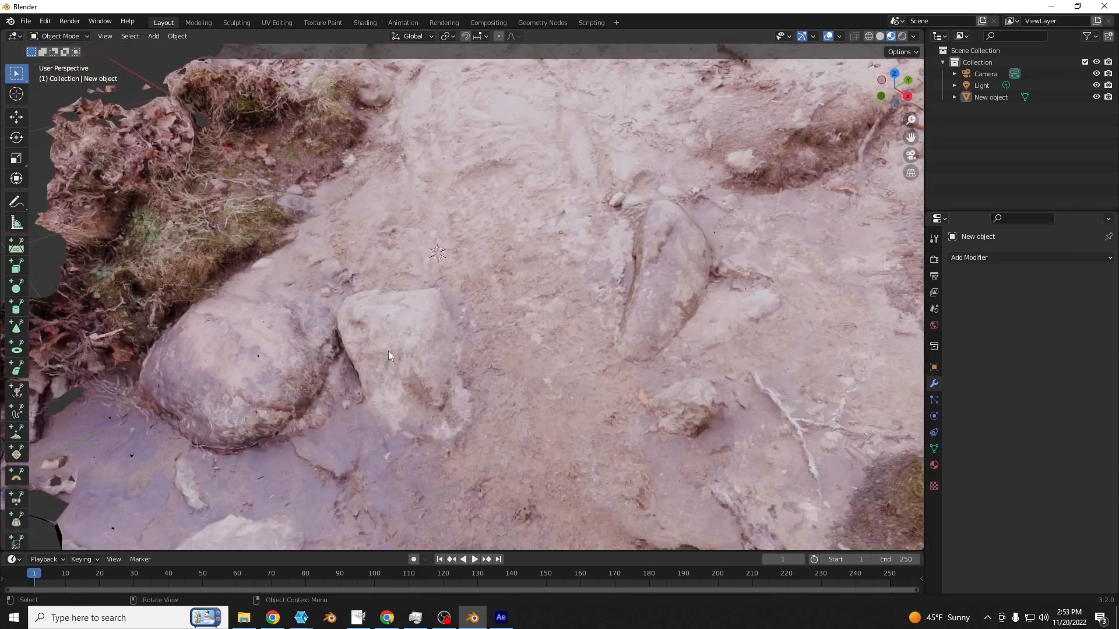
pyautogui.scroll(-3, 443, 338)
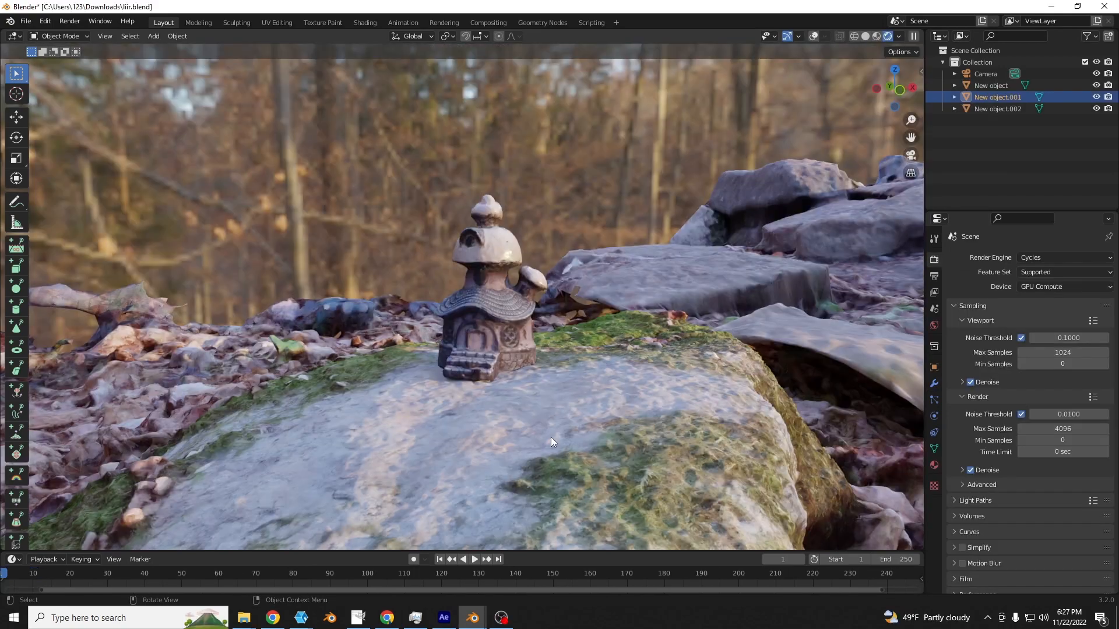
# - Look around the rendered forest scene and examine the small mushroom-house scan on the mossy rock up close
pyautogui.moveTo(550, 437); pyautogui.dragTo(622, 469, button='middle')
pyautogui.scroll(5, 613, 464)
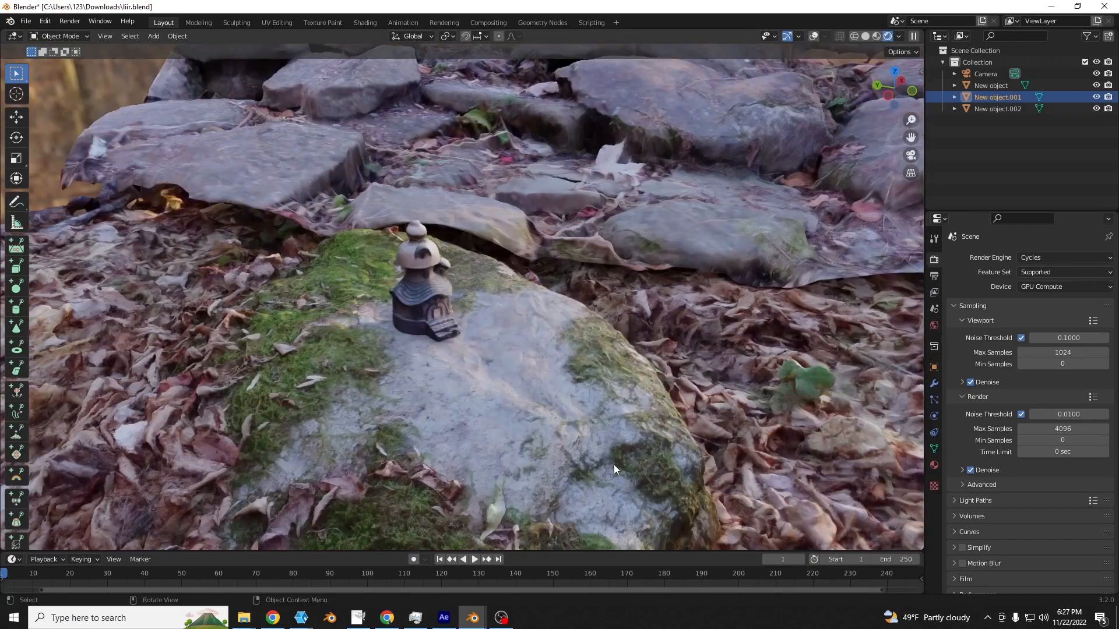
pyautogui.scroll(2, 583, 451)
pyautogui.scroll(6, 557, 447)
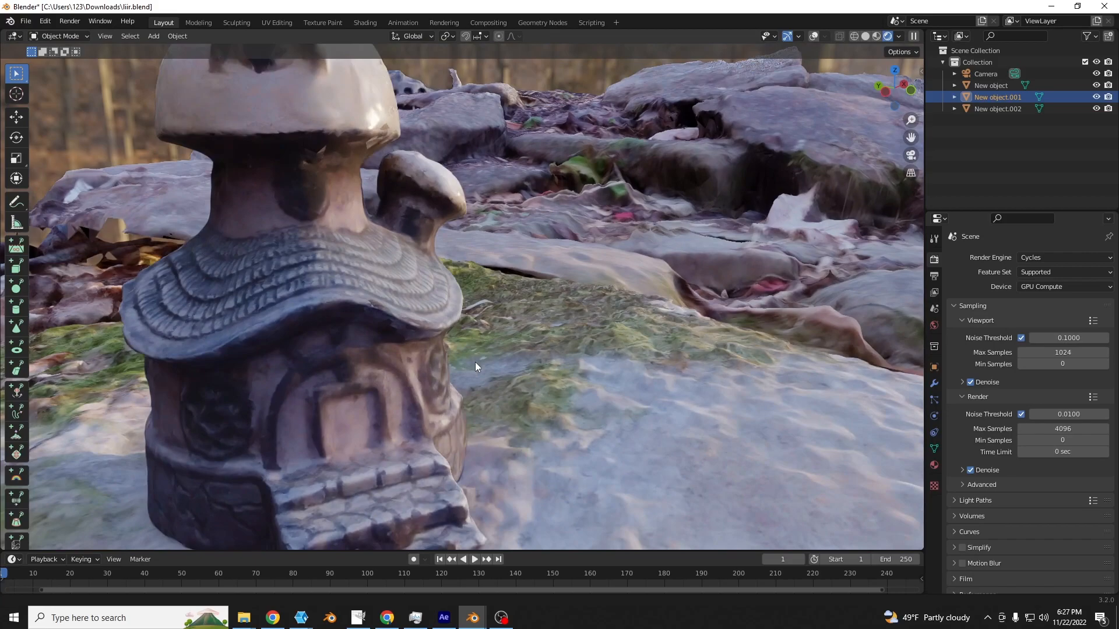
pyautogui.moveTo(475, 364); pyautogui.dragTo(696, 222, button='middle')
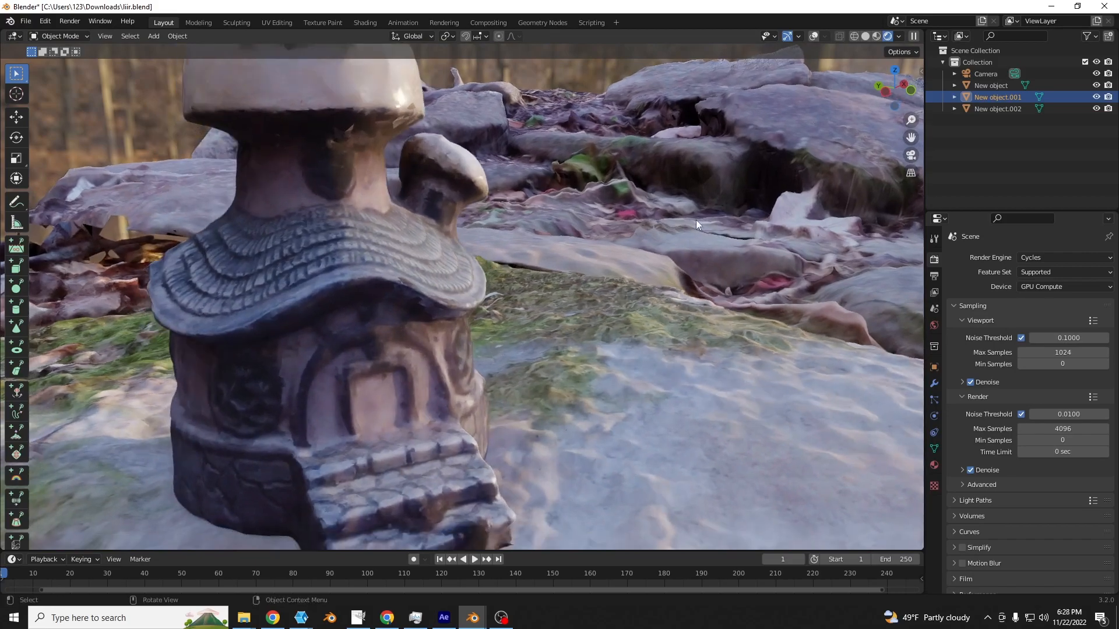